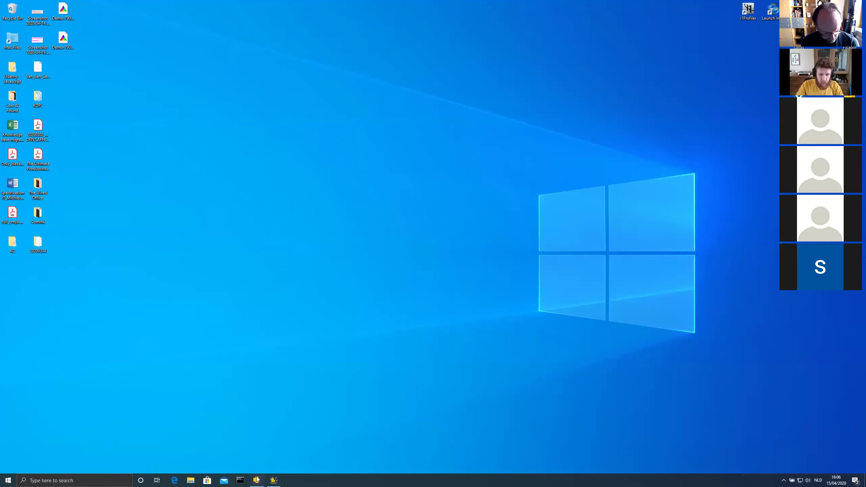
Switch to PLMPack PackLib and show the contents of the 10 FURNITURE library folder
click(256, 481)
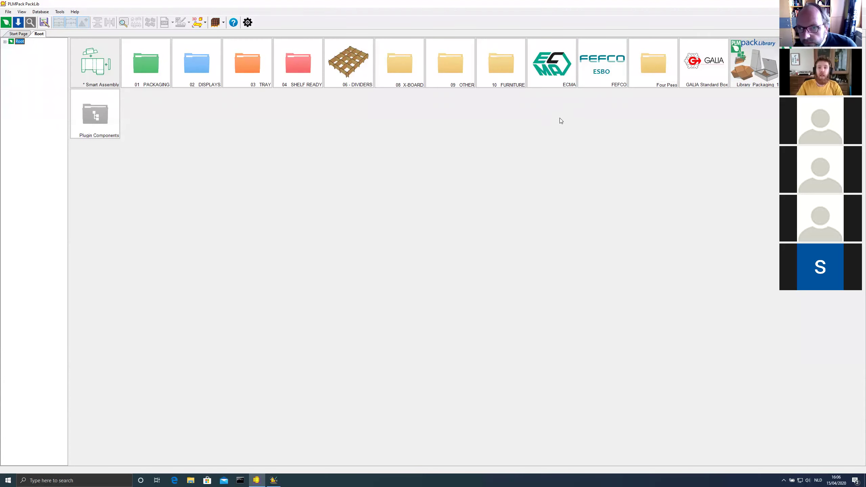
double_click(509, 66)
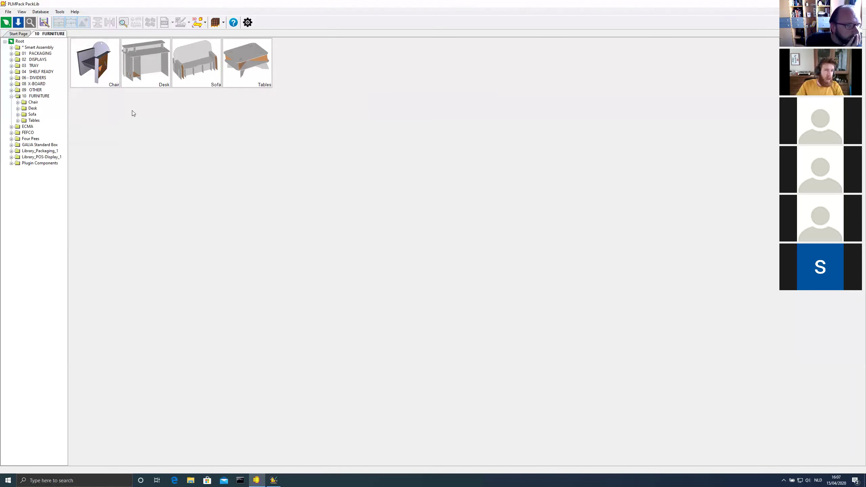
Open the F_0201 parametric design from the F201 folder of the FEFCO 0200 series
click(29, 132)
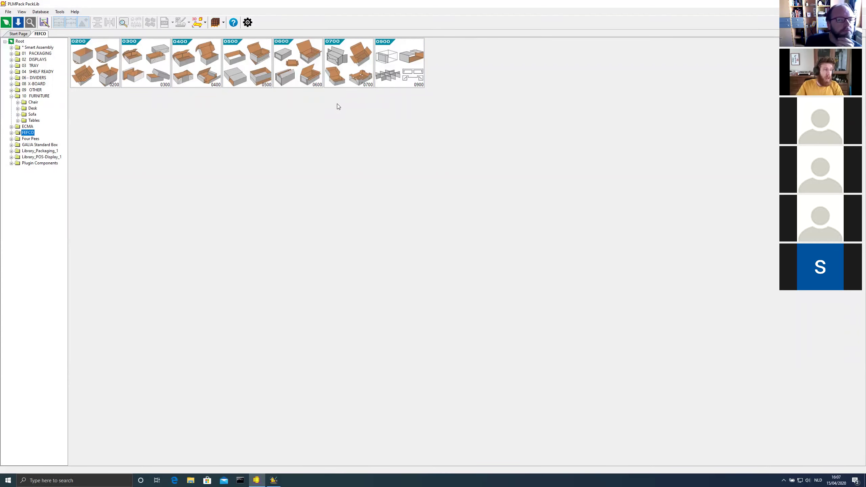
double_click(107, 67)
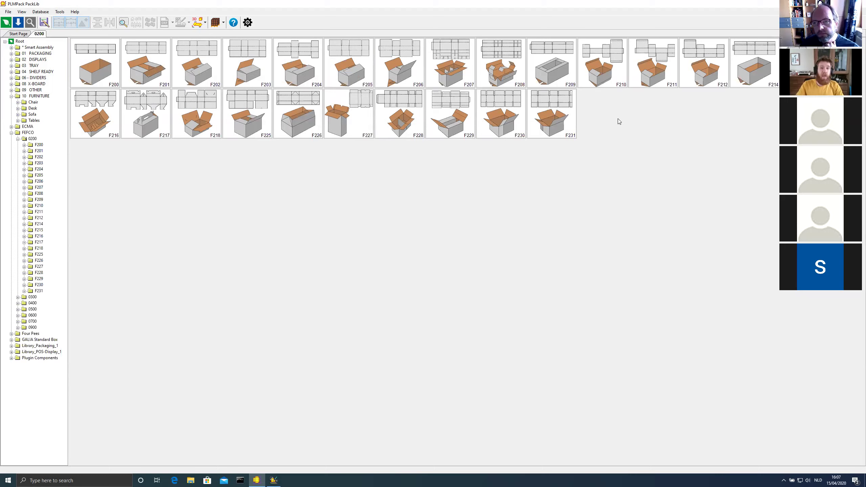
double_click(149, 60)
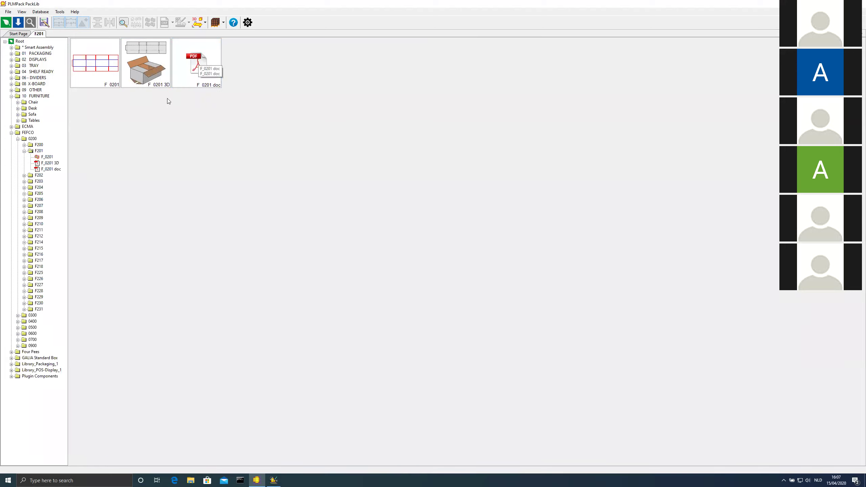
double_click(104, 68)
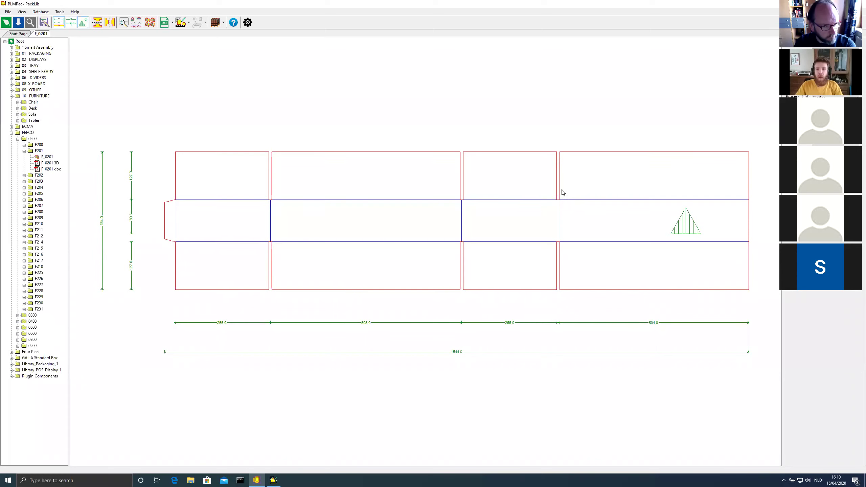
Inspect the flap slots and crease lines of the F_0201 layout up close
scroll(561, 201, up, 3)
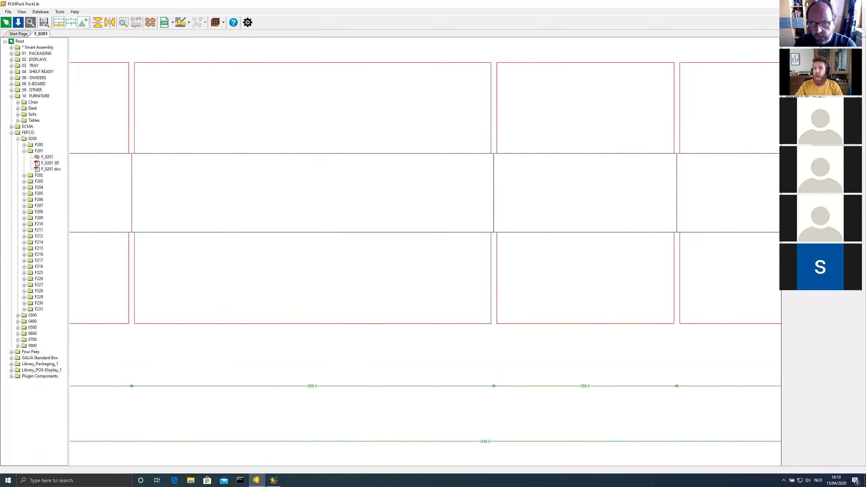
scroll(447, 184, down, 3)
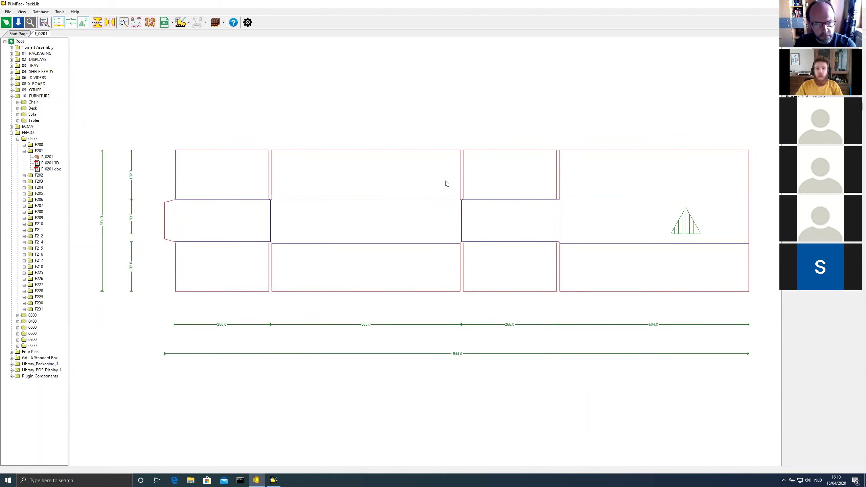
scroll(466, 195, up, 2)
scroll(479, 175, up, 1)
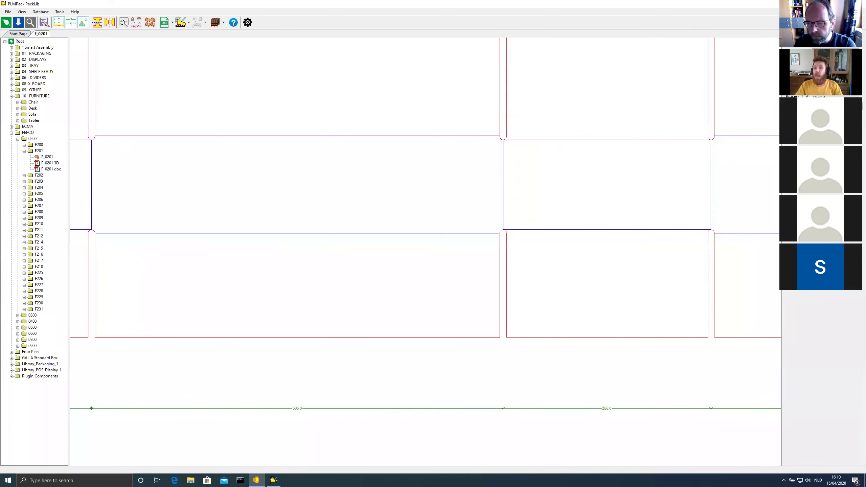
scroll(426, 251, down, 2)
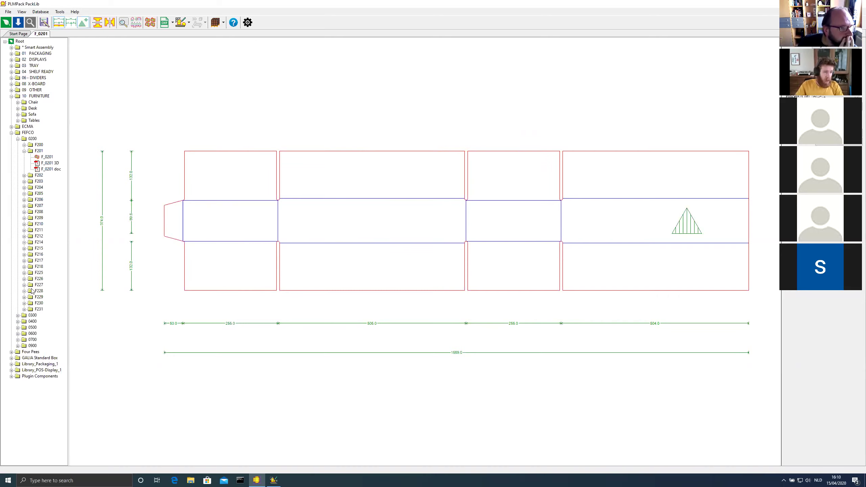
Open the F_0426 parametric design from the F426 folder of the FEFCO 0400 series
click(24, 322)
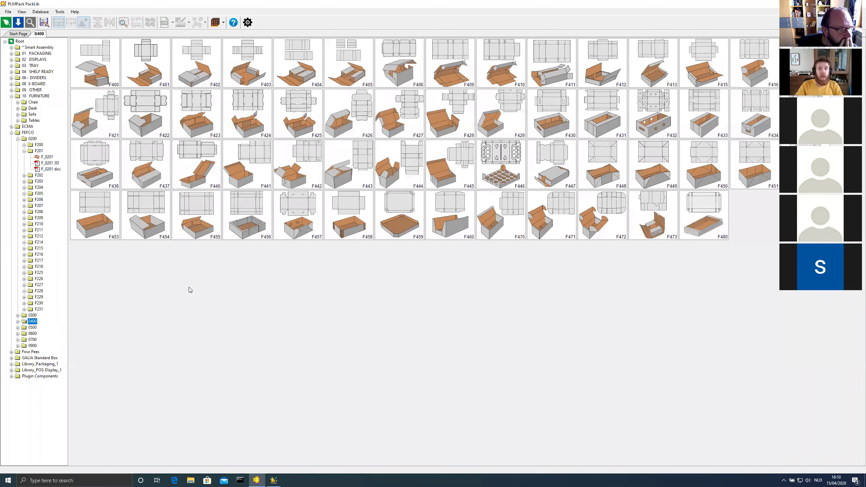
double_click(336, 112)
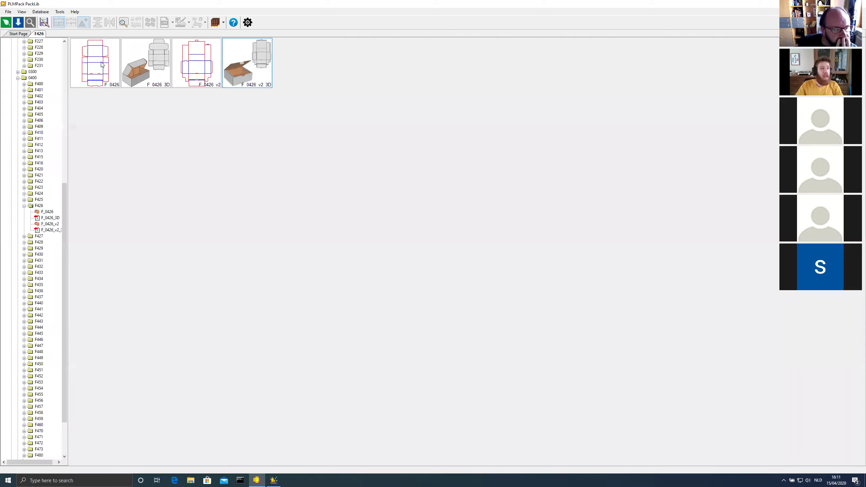
double_click(101, 65)
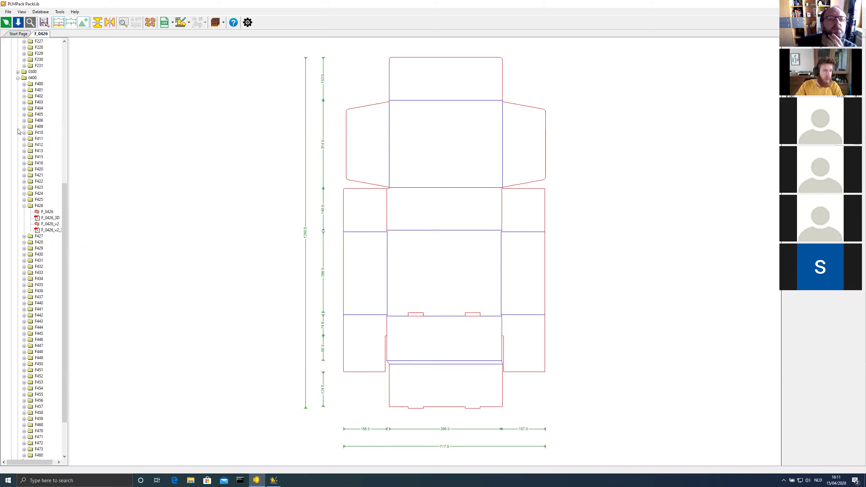
Return to the library root and open the Smart_Box design from the Smart Assembly folder
scroll(64, 235, up, 8)
scroll(66, 118, up, 5)
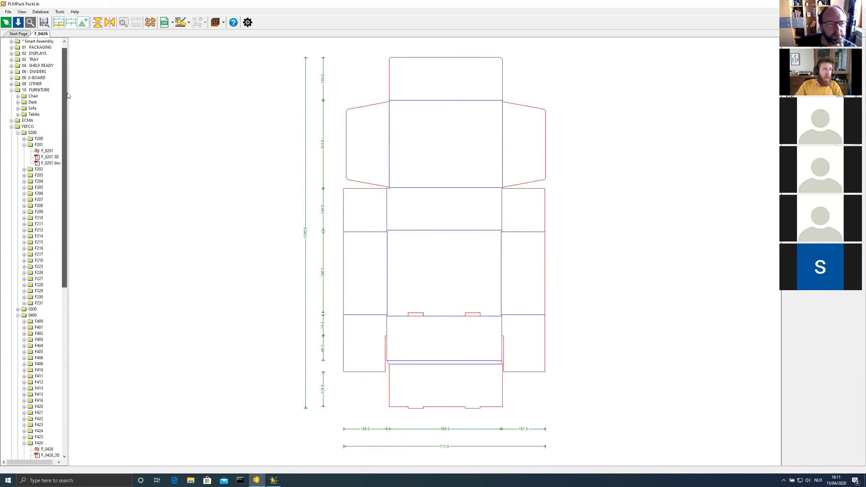
click(20, 41)
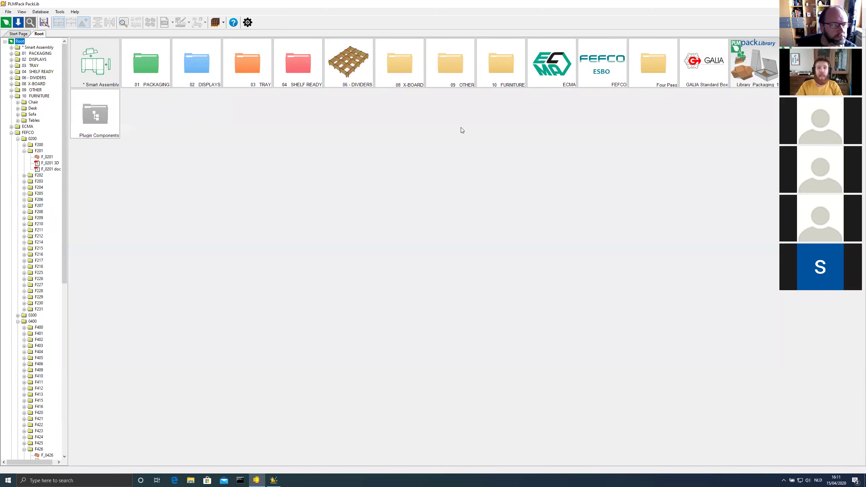
double_click(108, 66)
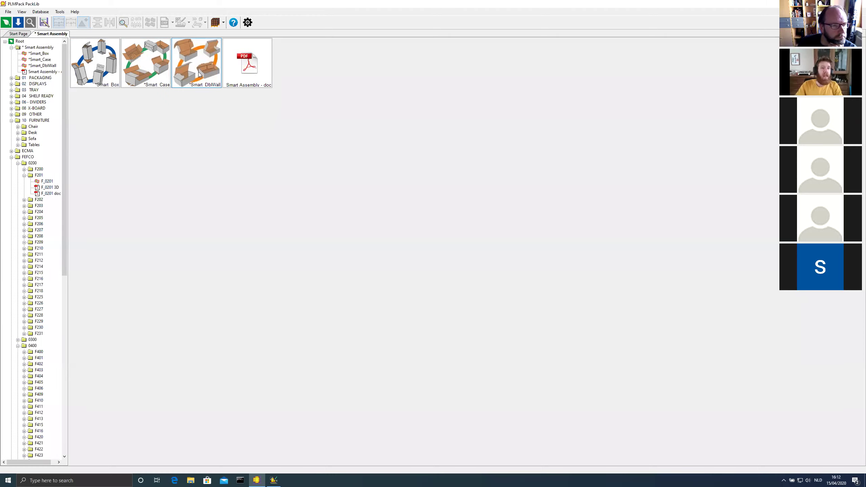
double_click(102, 63)
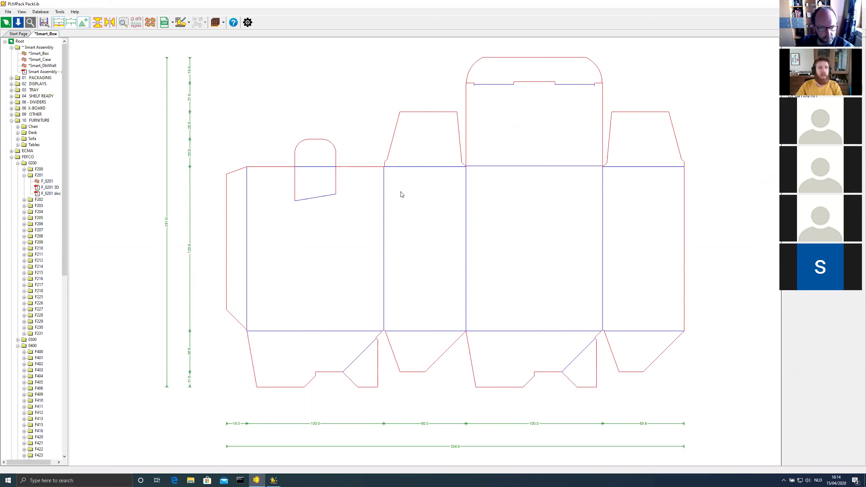
Show the overview of series folders in the FEFCO library
click(28, 157)
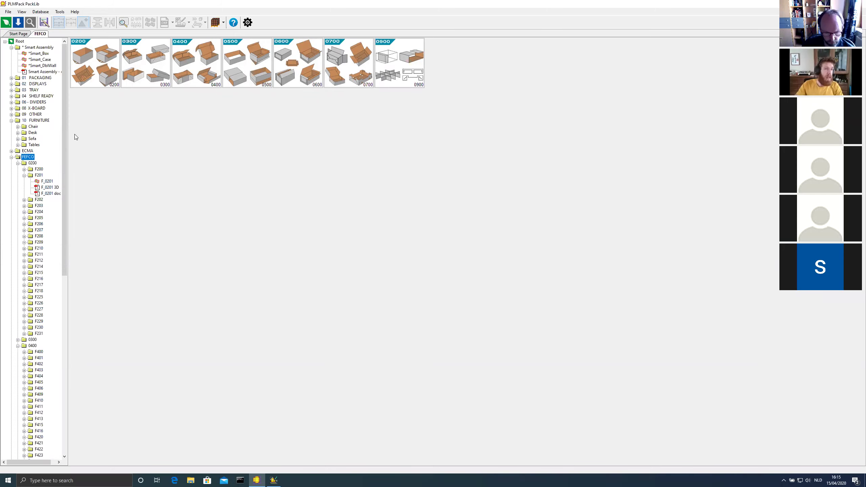
drag(66, 129, 63, 212)
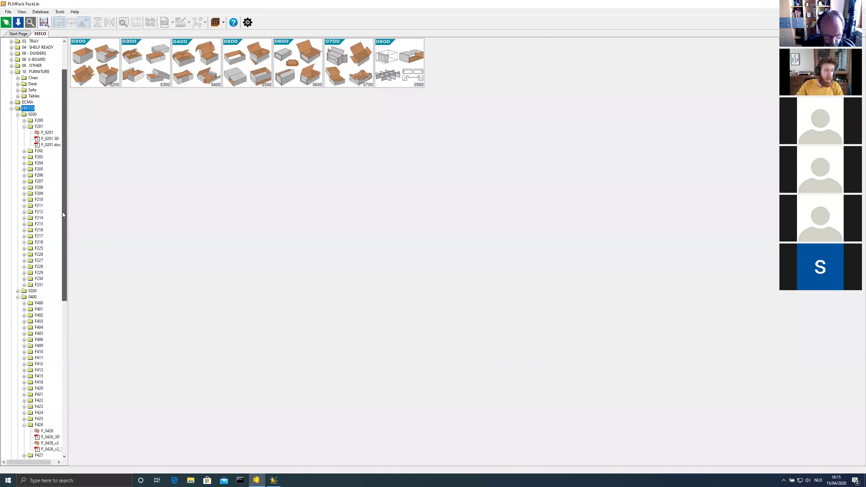
scroll(51, 297, up, 8)
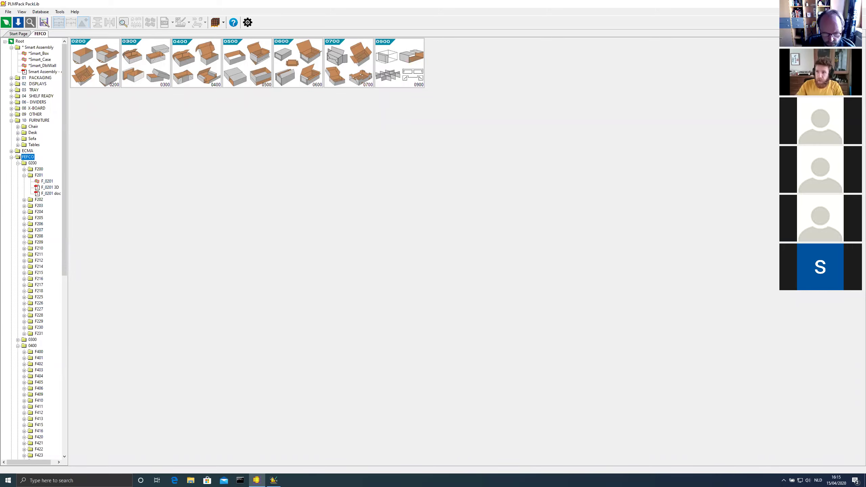
click(826, 4)
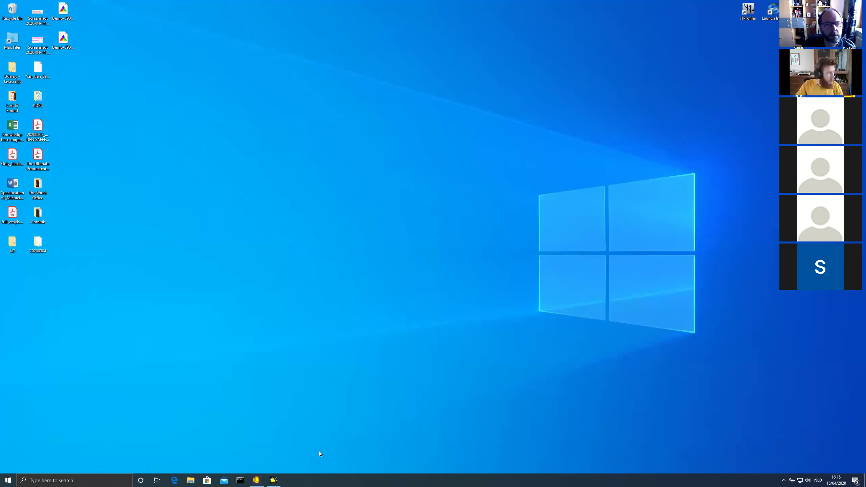
key(alt+Tab)
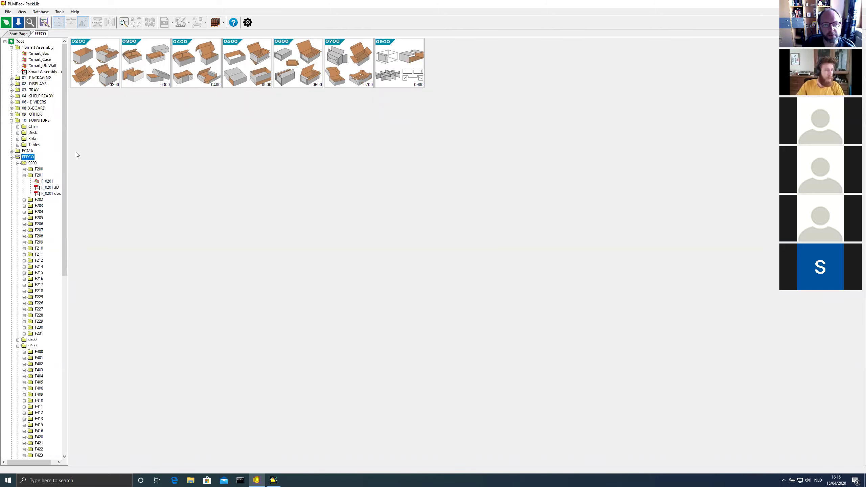
Reopen the F_0201 design from the FEFCO library and examine its flat layout
click(49, 182)
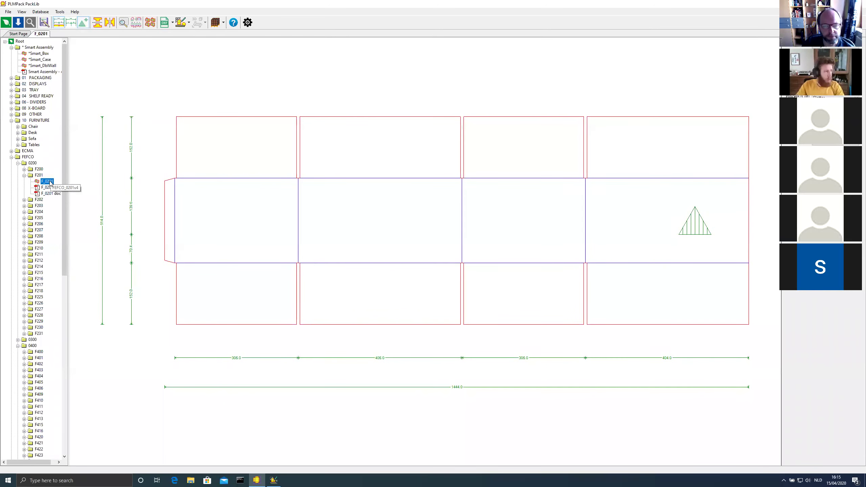
click(132, 173)
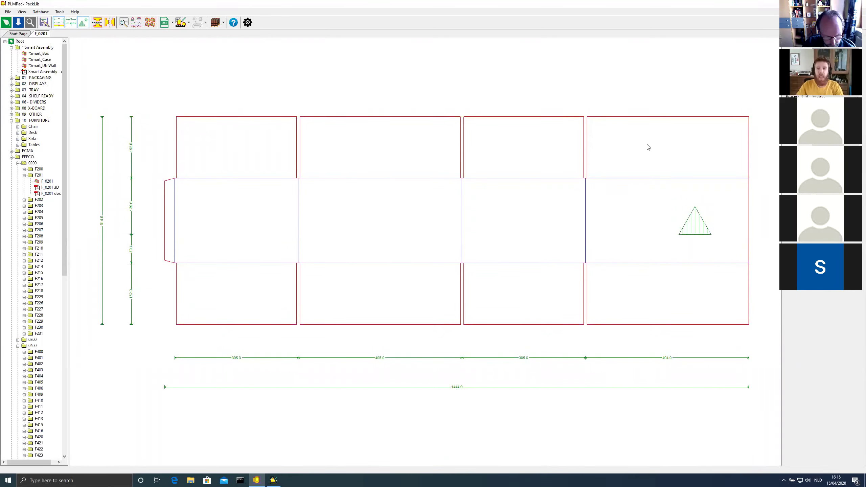
scroll(836, 54, up, 4)
scroll(836, 55, down, 4)
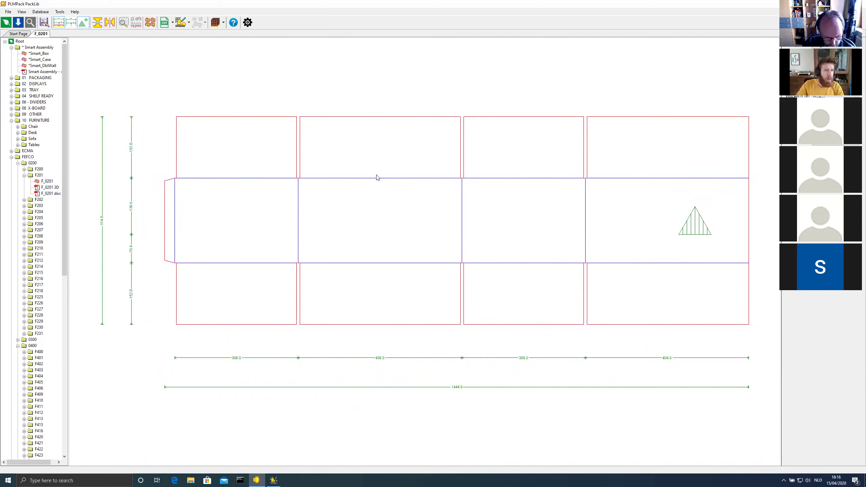
Look through the box types in the FEFCO 0300 series and open the F_0303 parametric design
click(28, 157)
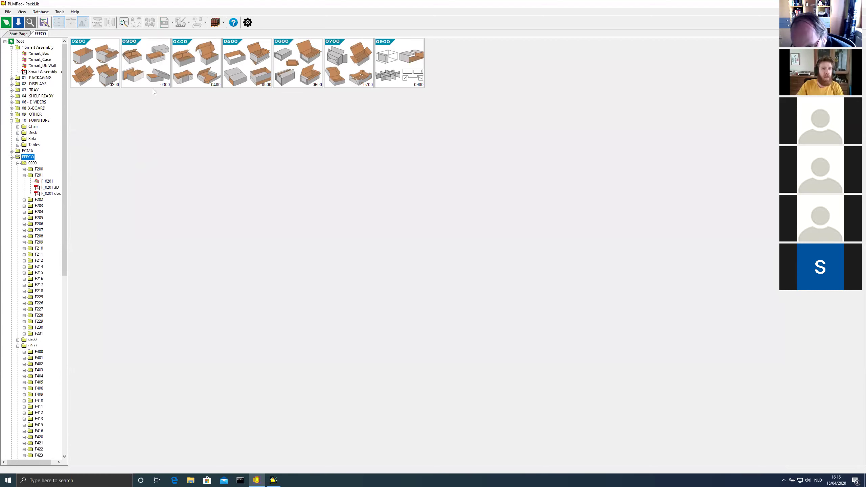
double_click(144, 67)
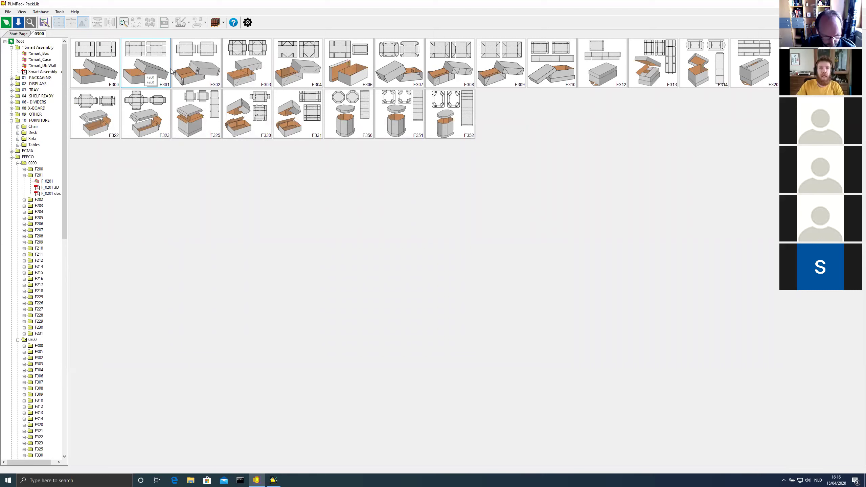
click(106, 70)
click(146, 74)
click(189, 76)
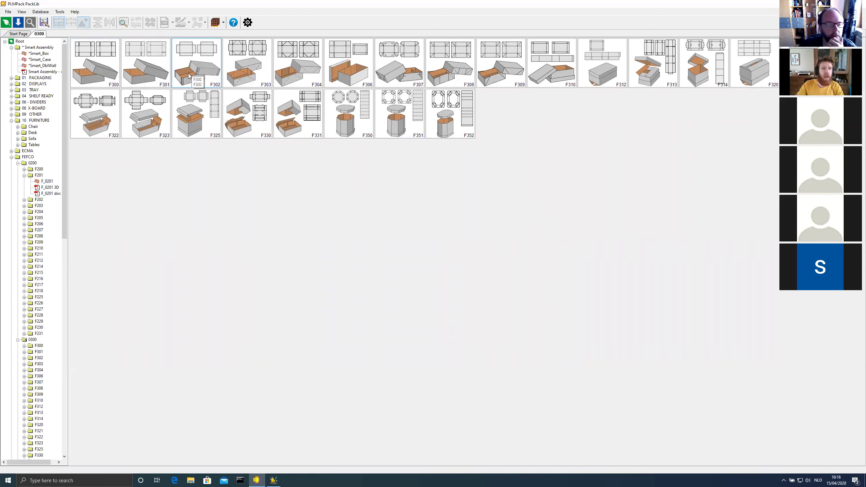
click(241, 63)
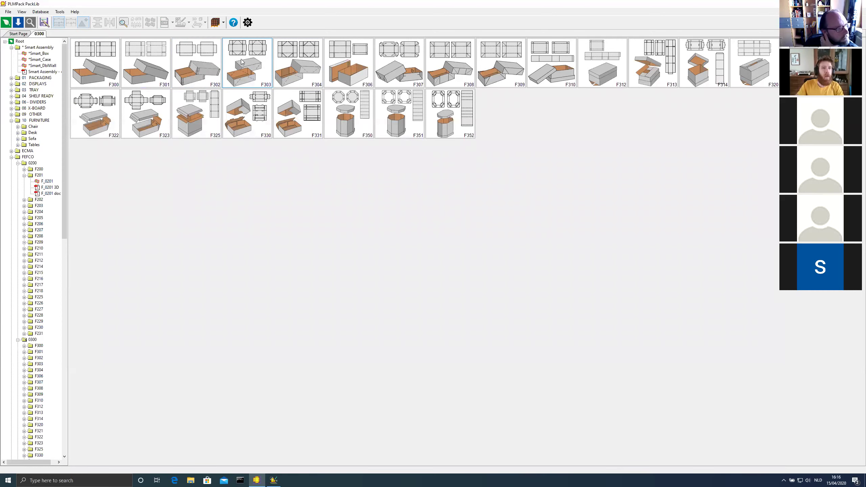
double_click(241, 62)
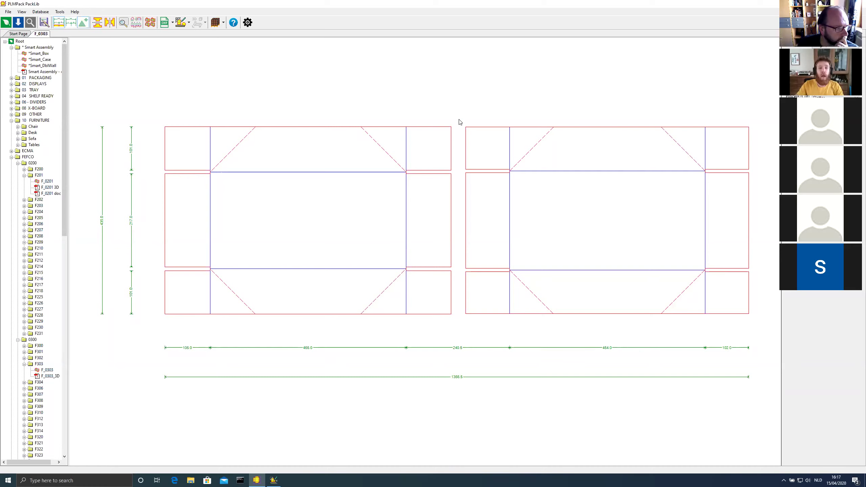
Send the F_0303 layout to Picador for editing, and switch to the empty untitled Picador drawing
click(180, 23)
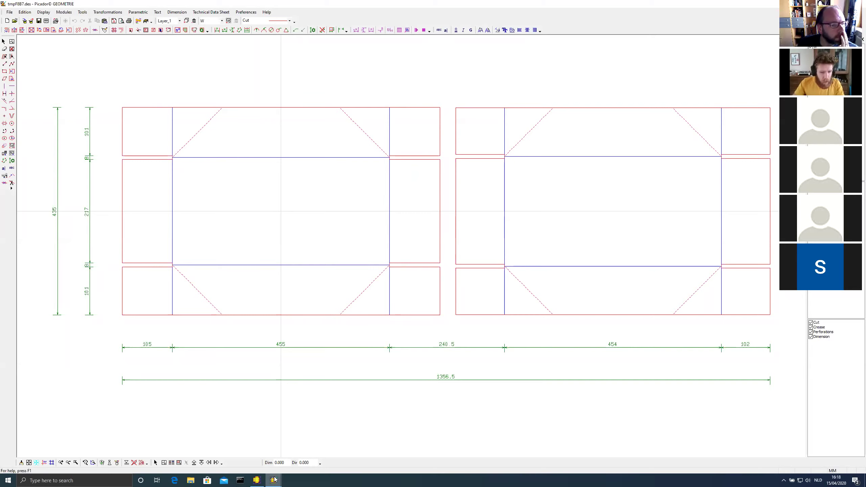
mouse_move(274, 480)
click(309, 450)
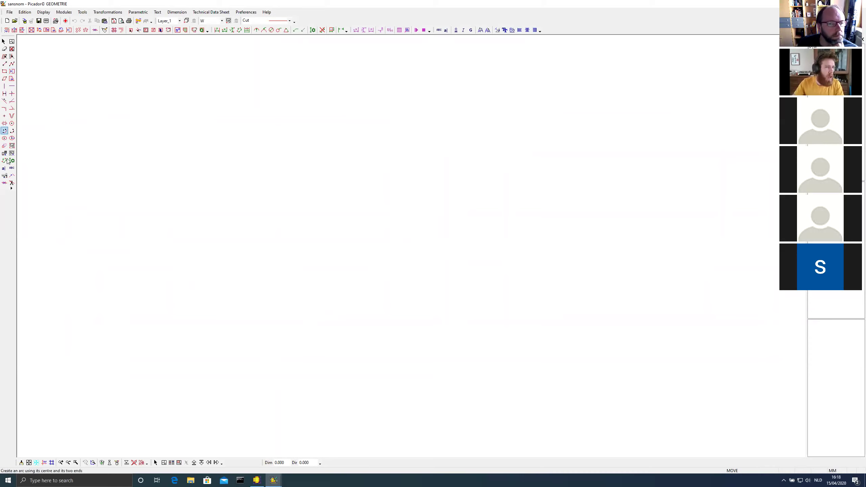
Draw a rectangle from the origin to a relative opposite corner at X 100 and Y 50 mm
click(4, 63)
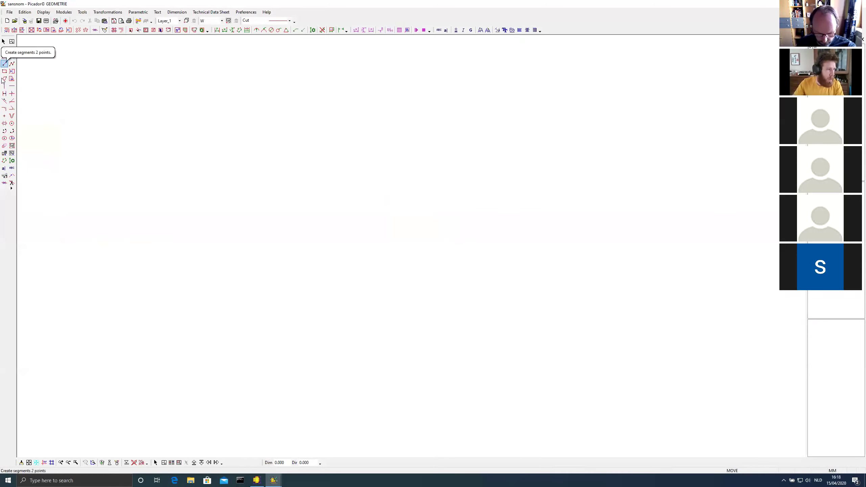
click(12, 72)
click(5, 71)
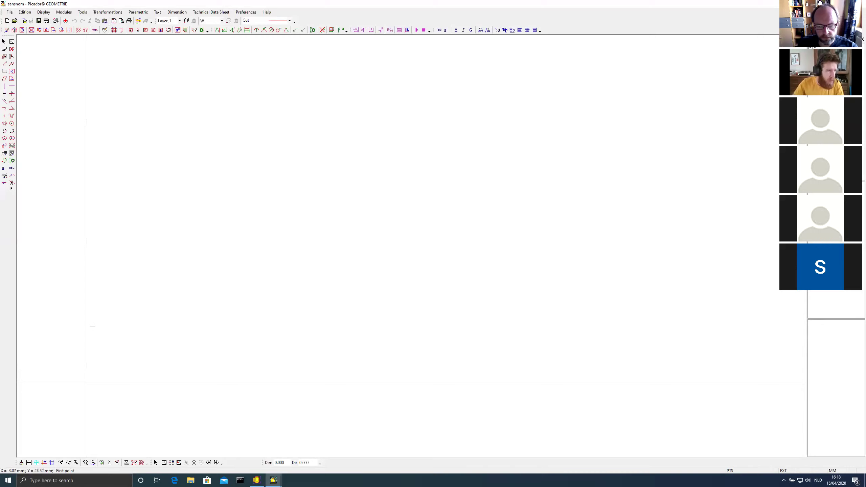
click(87, 382)
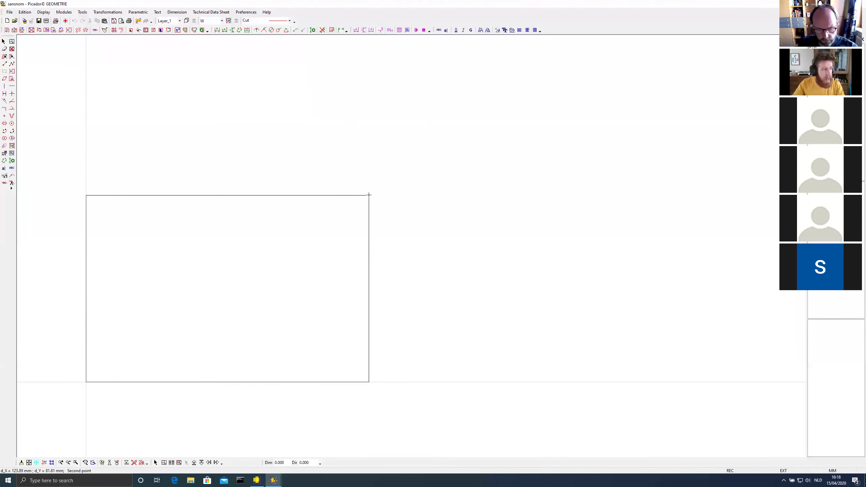
key(Return)
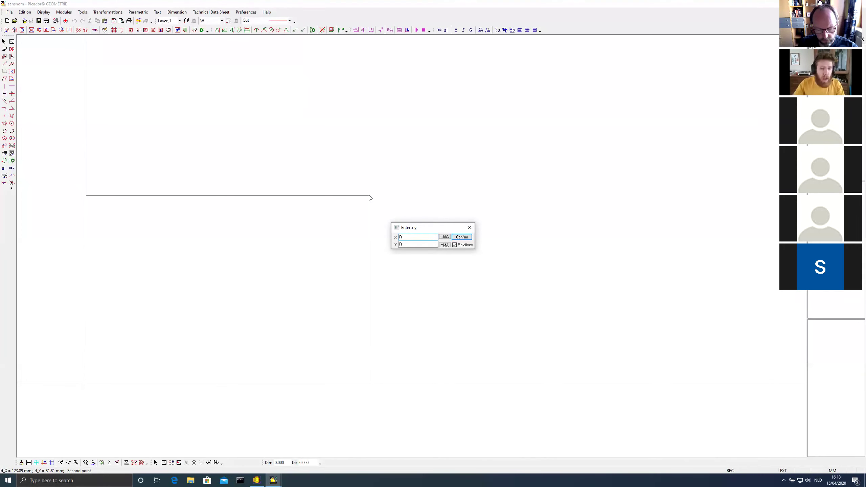
text(100)
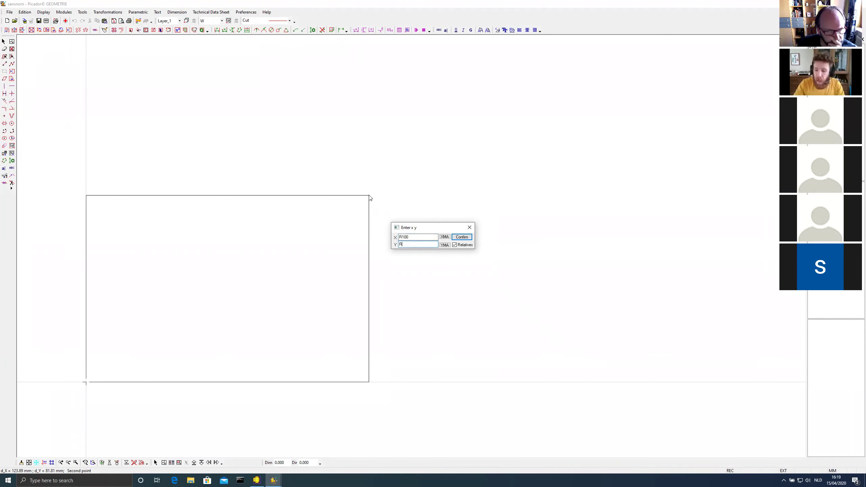
text(50)
click(458, 236)
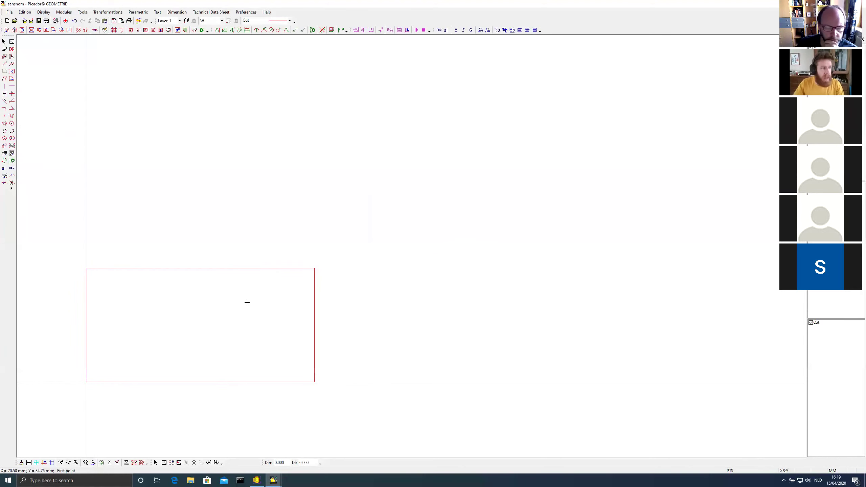
Dimension the rectangle's width below its lower edge and its height beside its left edge
key(Left)
key(Left)
key(Down)
key(Right)
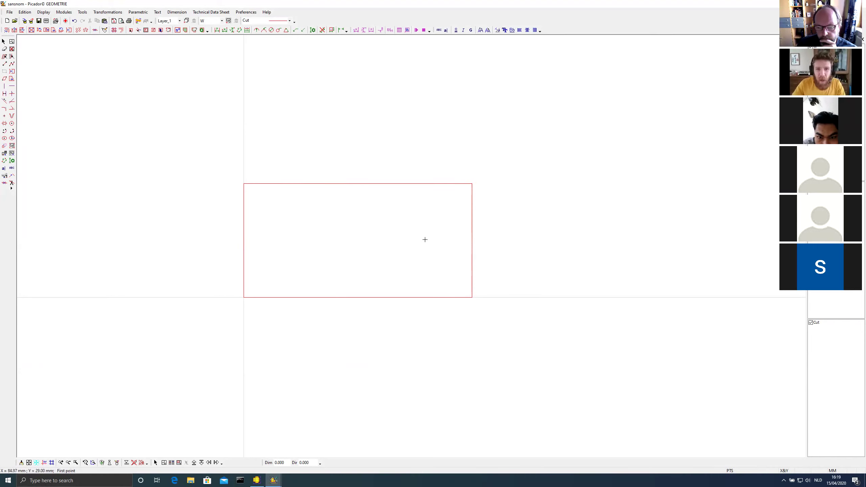
click(217, 31)
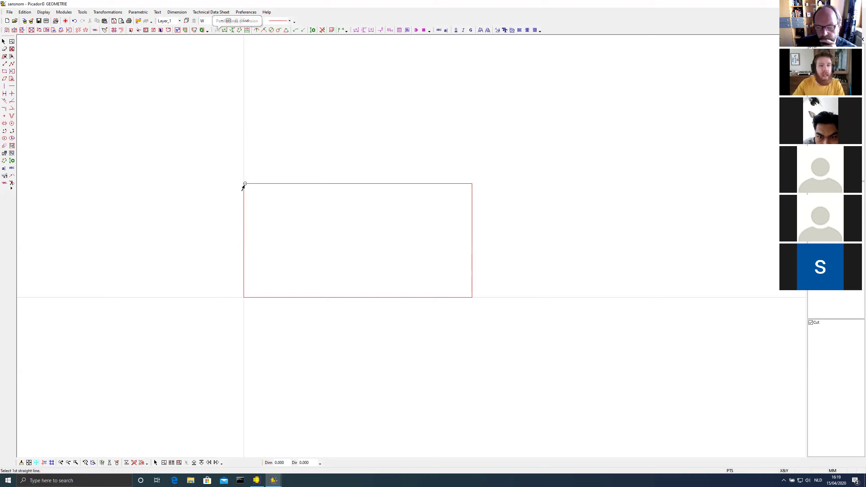
click(242, 194)
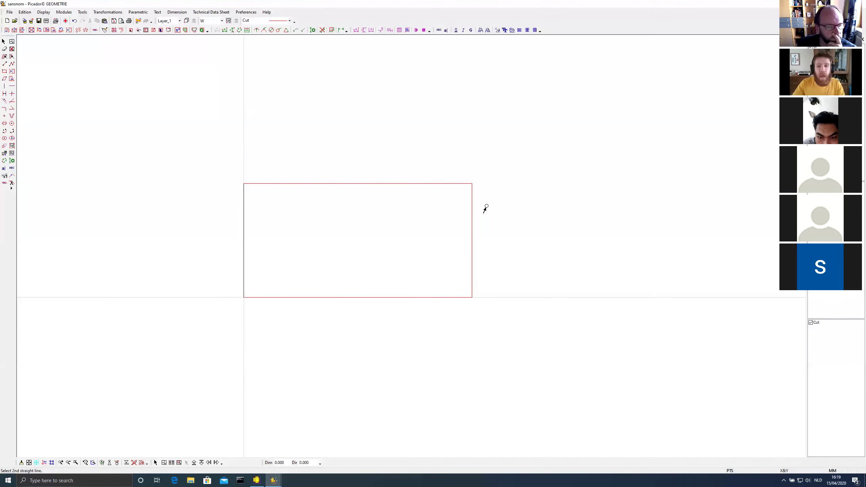
click(472, 206)
click(470, 311)
click(399, 297)
click(394, 184)
click(227, 208)
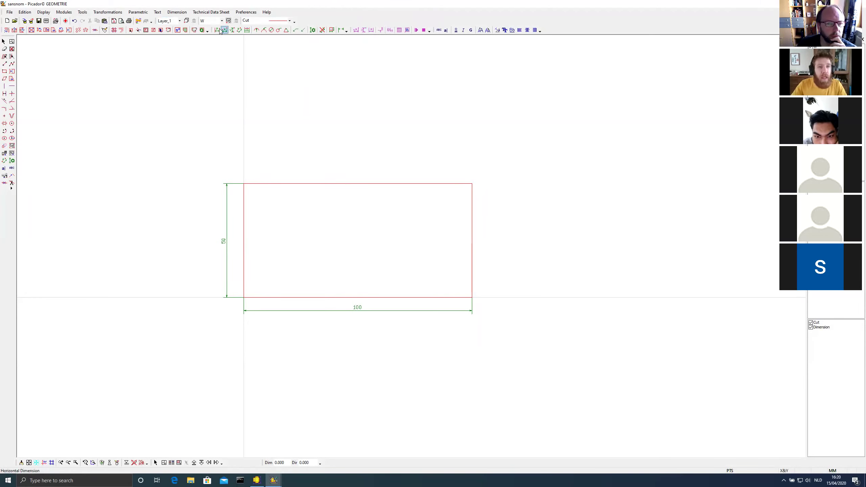
Add a parametric dimension labelled W between the rectangle's two vertical sides, placed inside near the lower edge
click(371, 31)
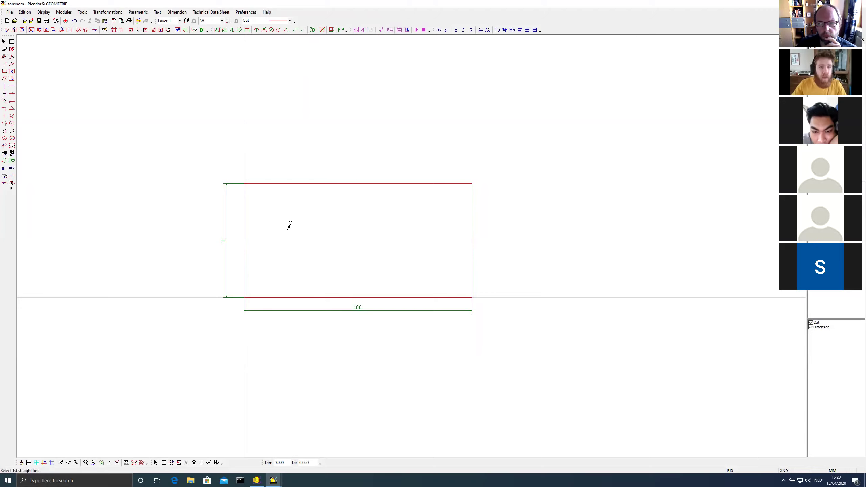
click(243, 228)
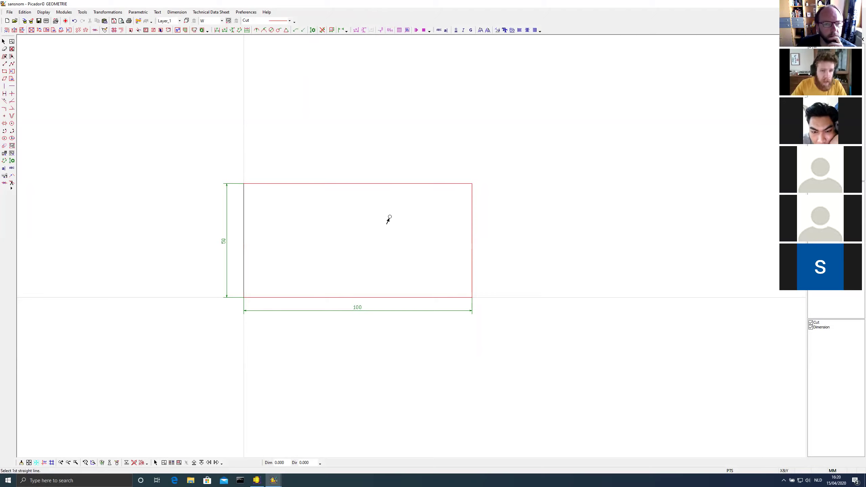
click(472, 217)
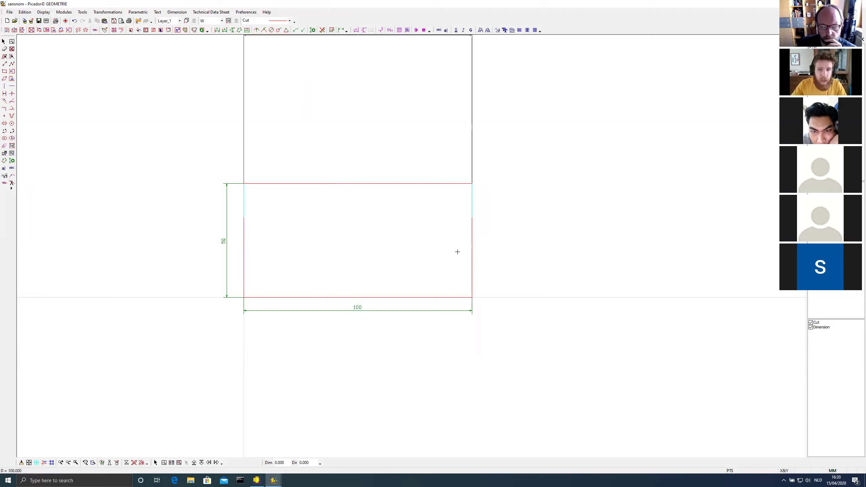
click(461, 275)
text(W)
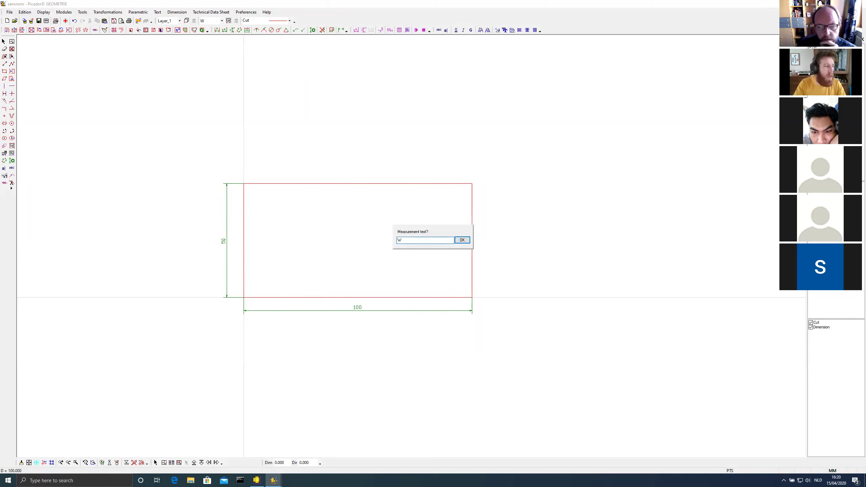
key(Return)
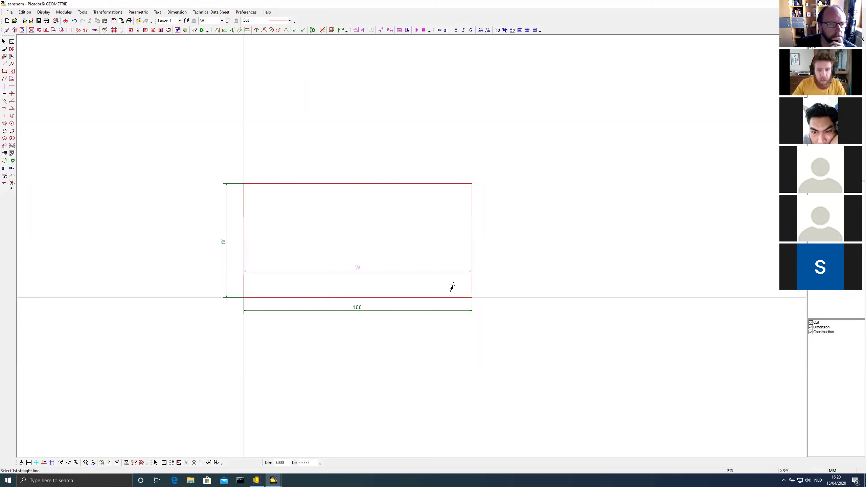
Add a parametric dimension labelled H between the rectangle's lower and upper edges, placed inside near the right side
click(451, 298)
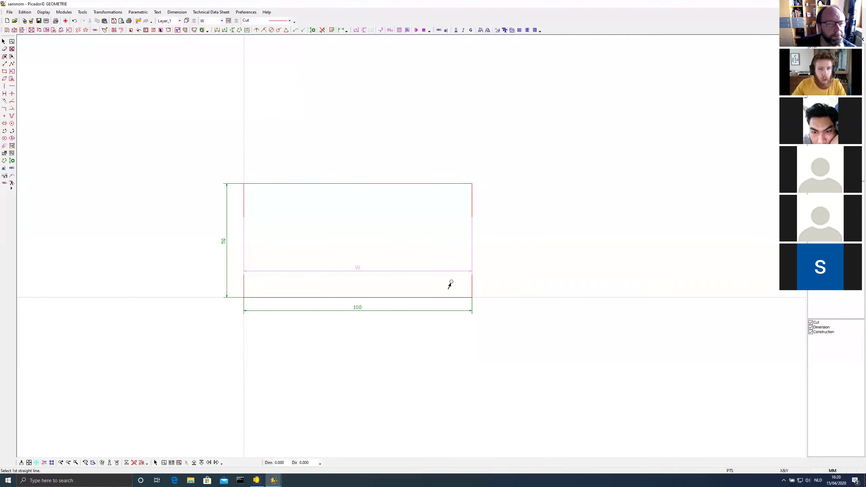
click(451, 184)
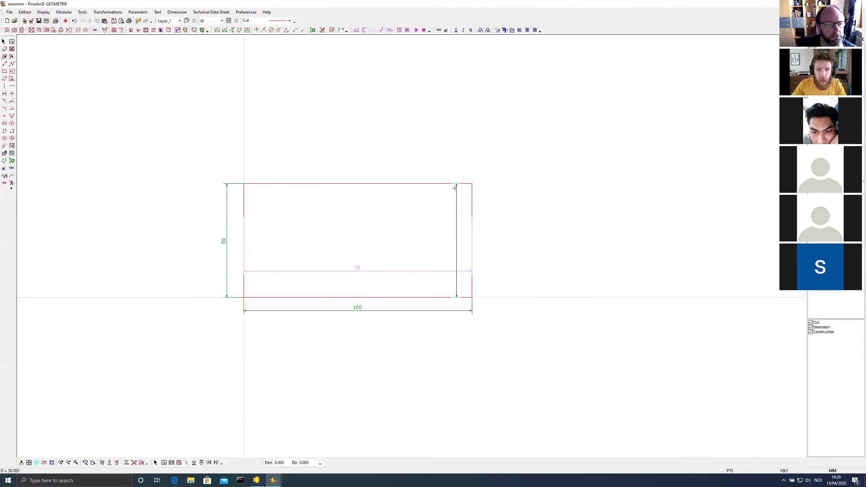
click(450, 190)
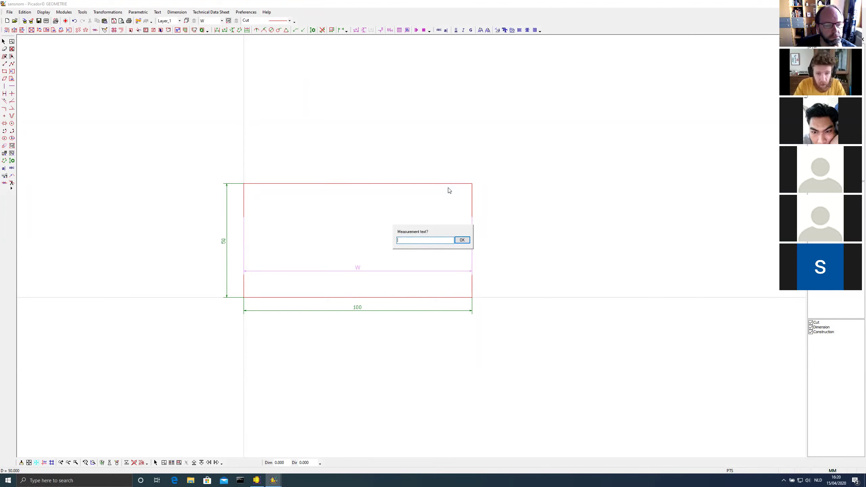
text(H)
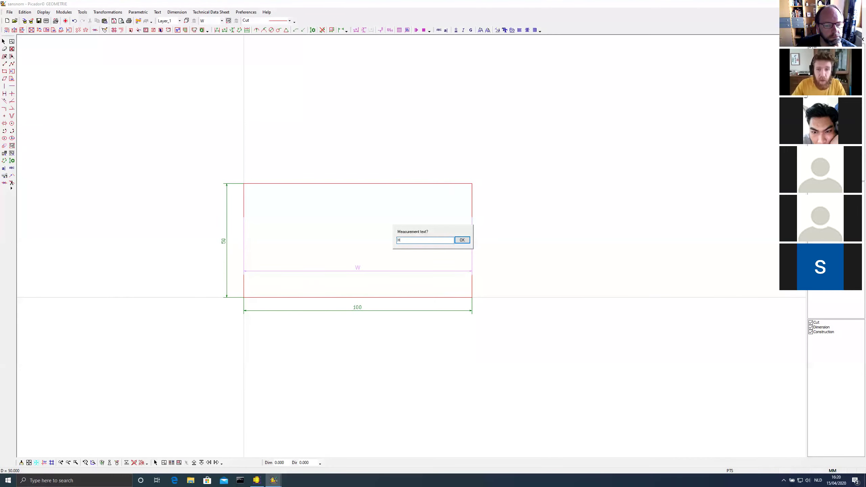
click(462, 240)
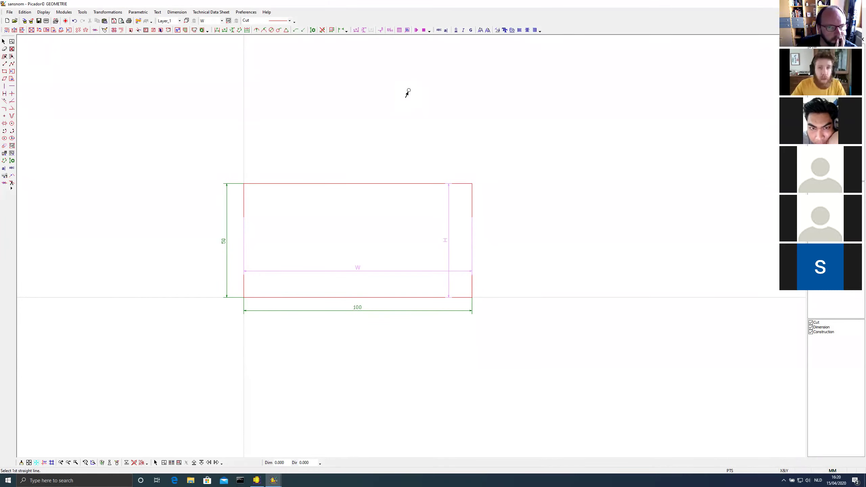
Define the parametric formula H=W/2 and place its text above and to the right of the rectangle
click(430, 183)
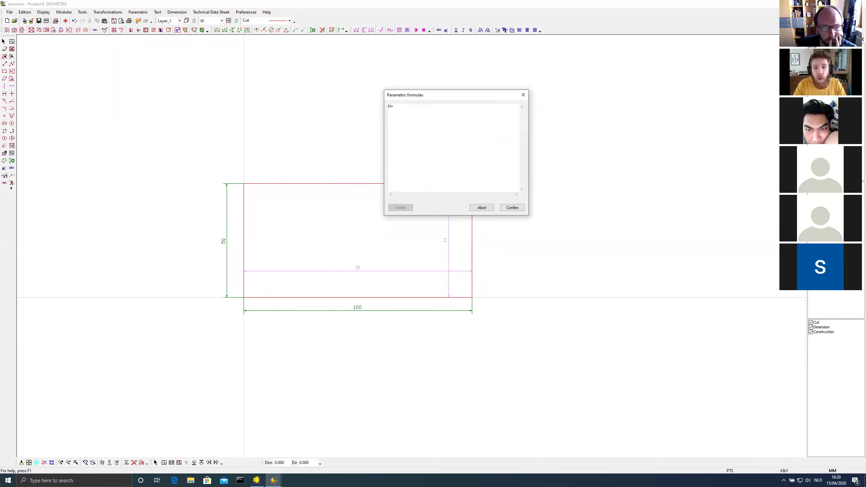
text(W/2)
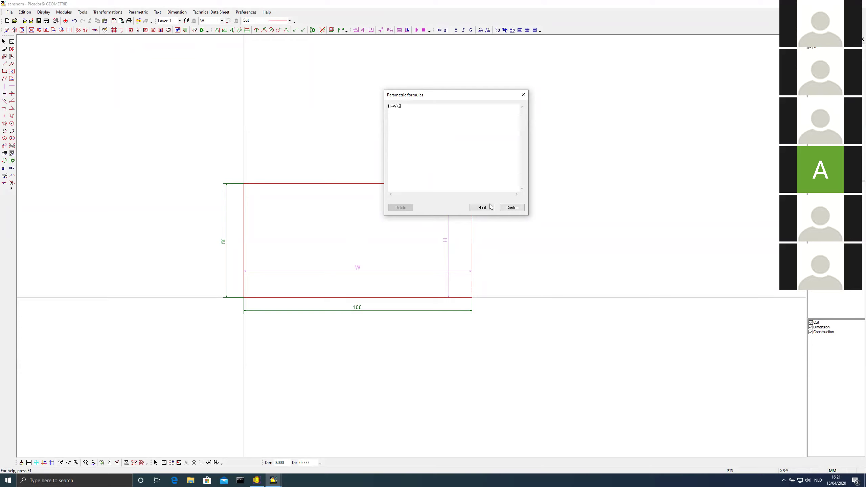
click(506, 209)
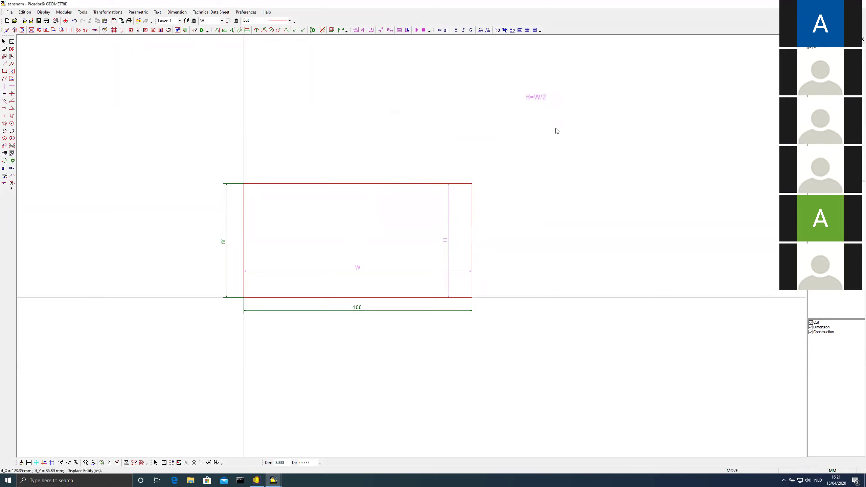
click(527, 98)
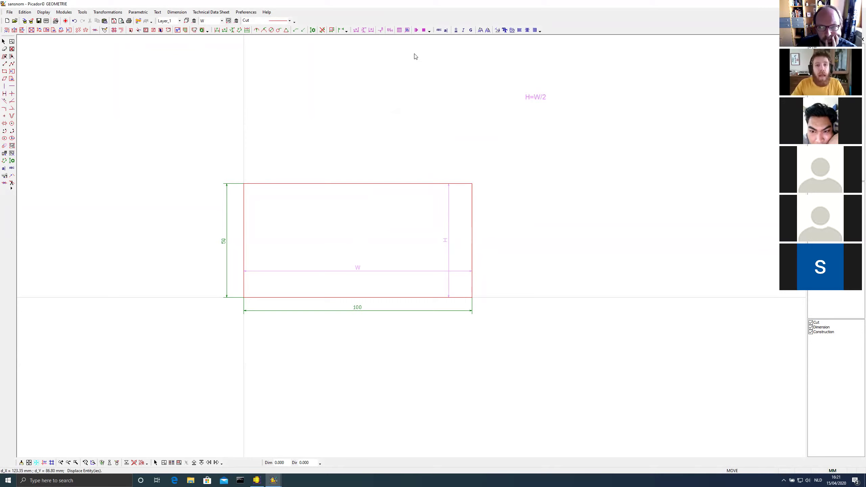
Describe parameter W as Width in the parameter definitions and place the definition text below the H=W/2 formula
click(400, 30)
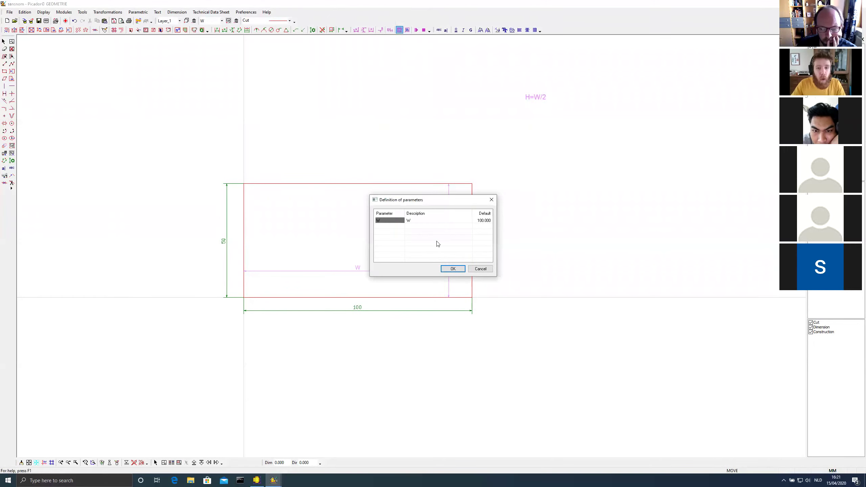
drag(430, 200, 537, 200)
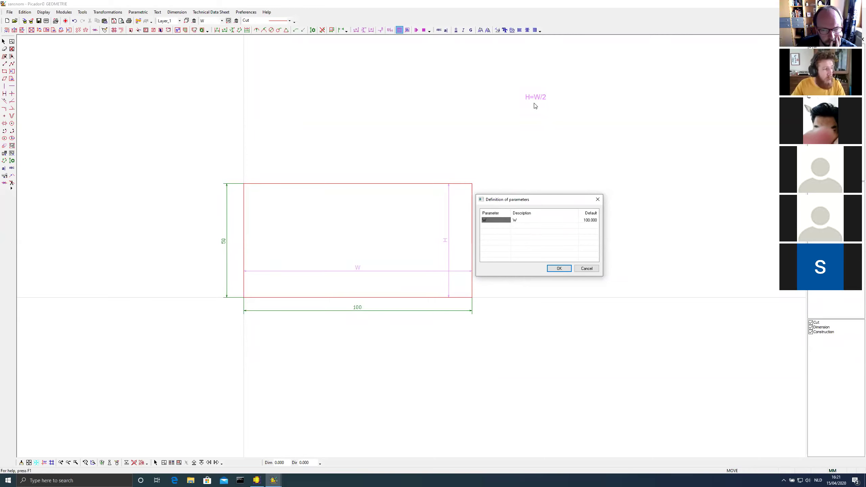
click(523, 220)
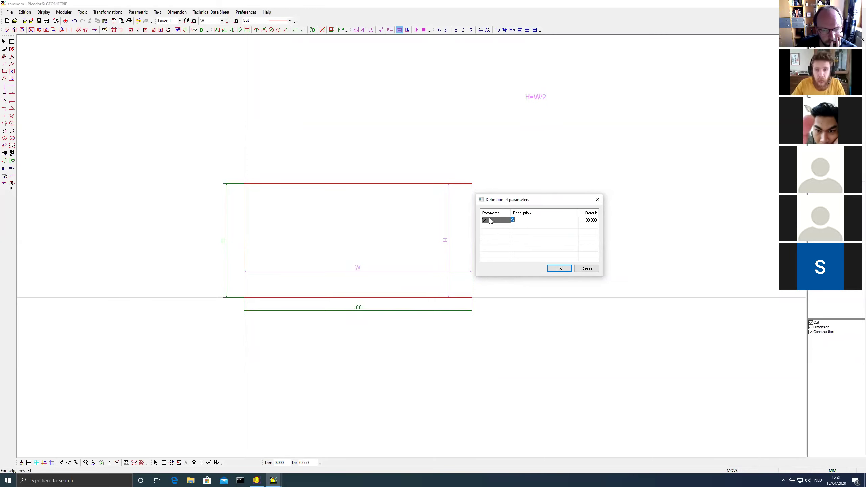
click(522, 220)
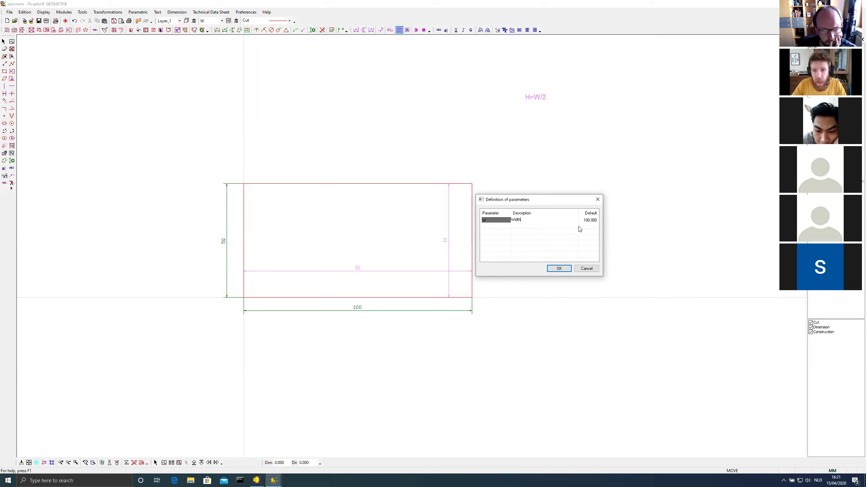
click(560, 268)
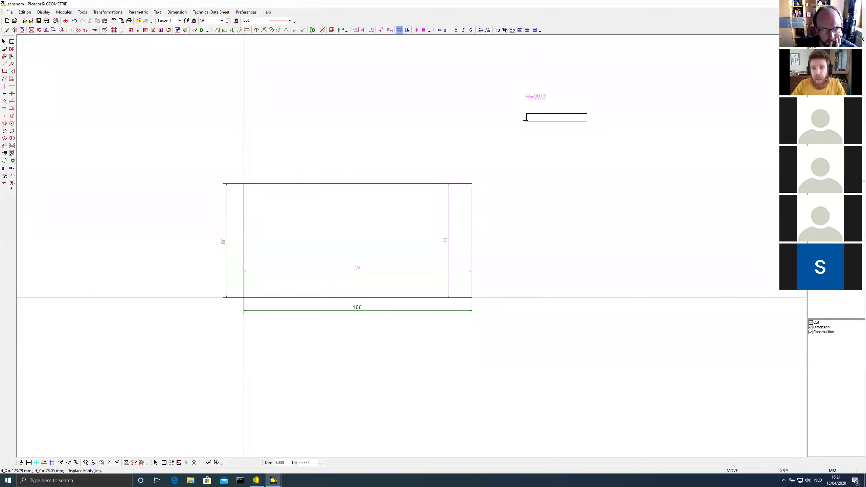
click(525, 121)
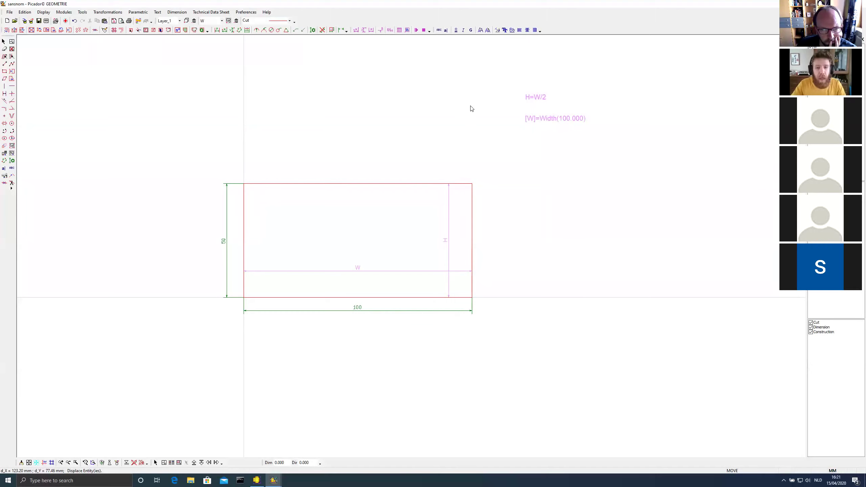
Open the parametric component generator beside the rectangle and highlight the CreateDoubleParameter code line for W
click(407, 30)
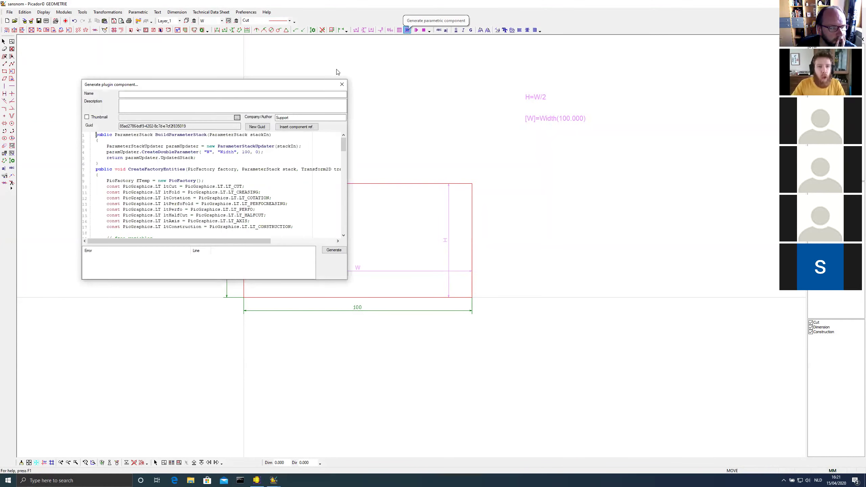
drag(204, 84, 339, 91)
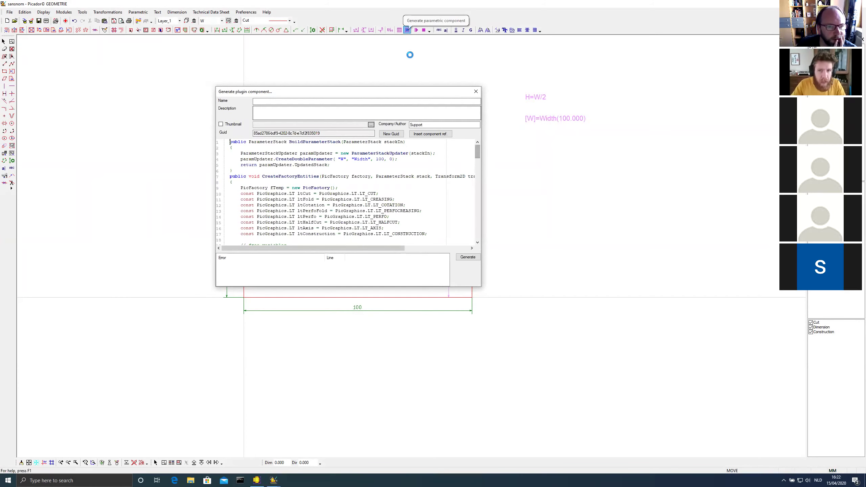
mouse_move(411, 93)
mouse_down()
mouse_move(545, 170)
mouse_move(677, 189)
mouse_up()
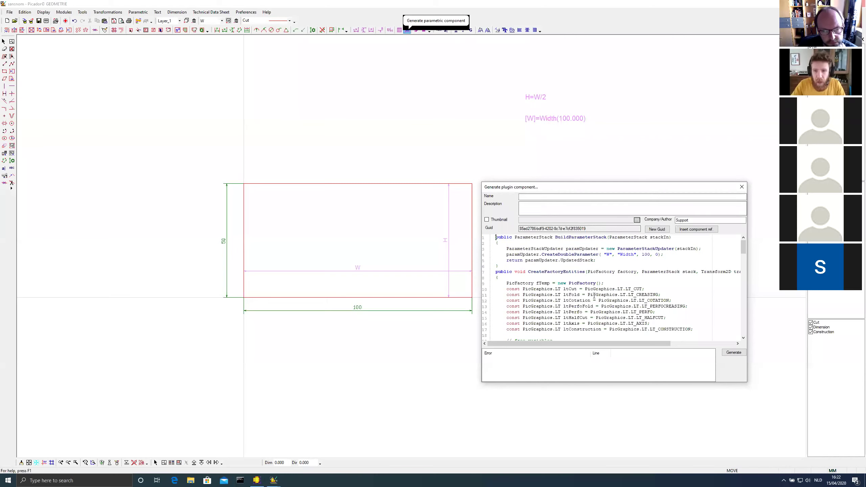
drag(606, 183, 606, 143)
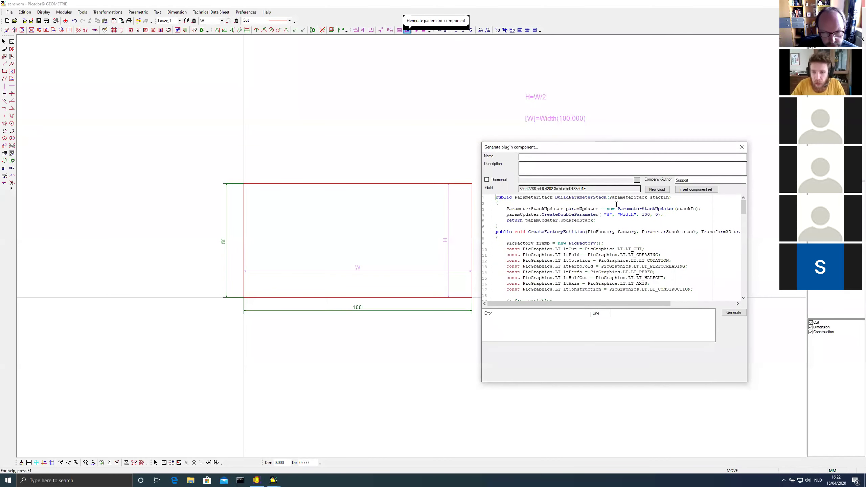
drag(551, 214, 661, 215)
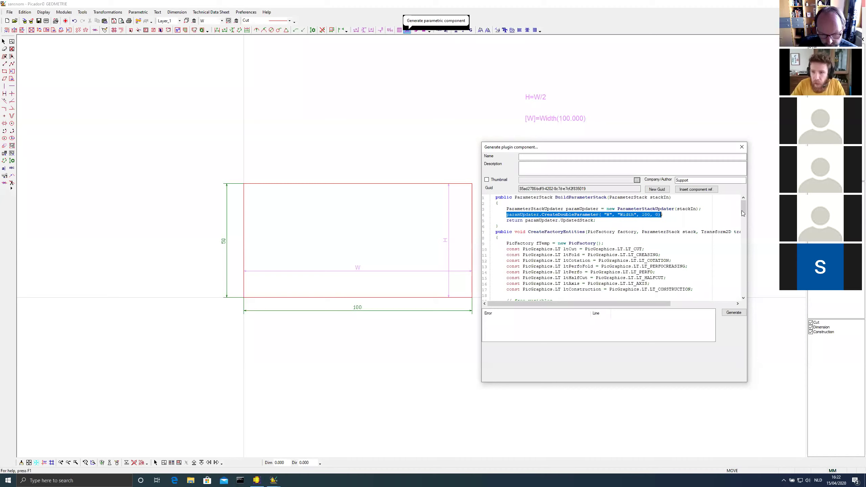
Examine the generated code for the free variable W and the H=W/2 formula, highlighting the formula line
drag(743, 212, 741, 224)
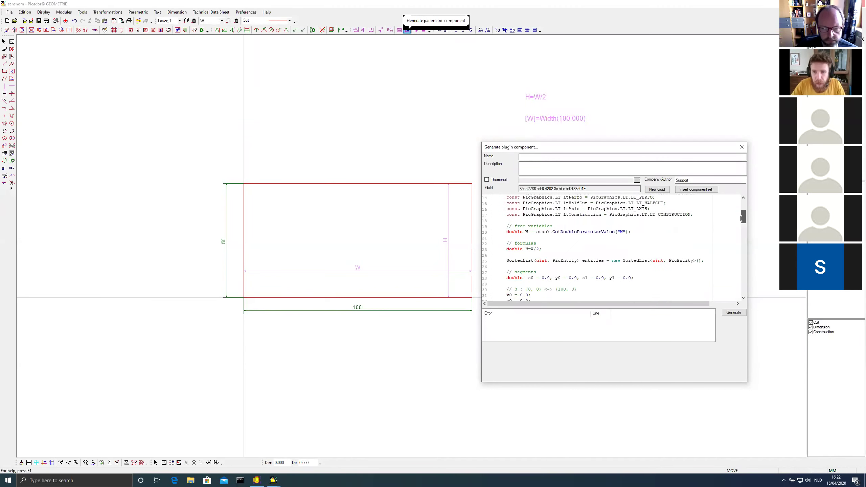
shift+drag(546, 232, 624, 232)
drag(507, 249, 538, 250)
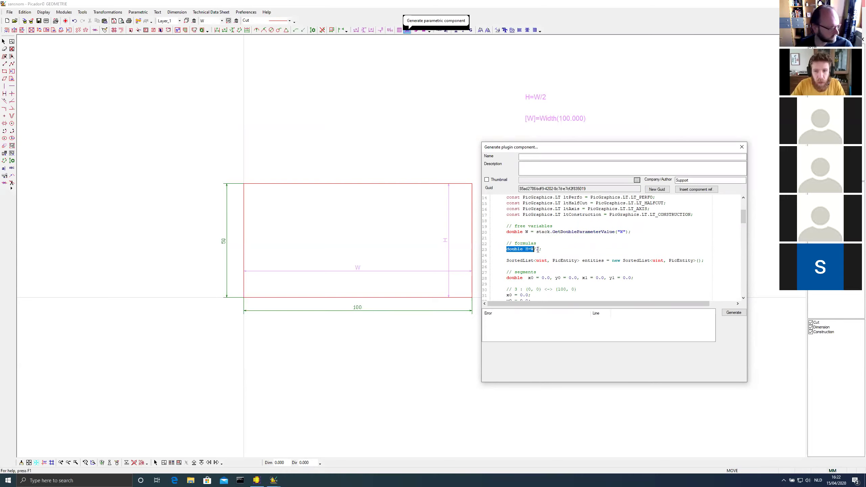
click(543, 249)
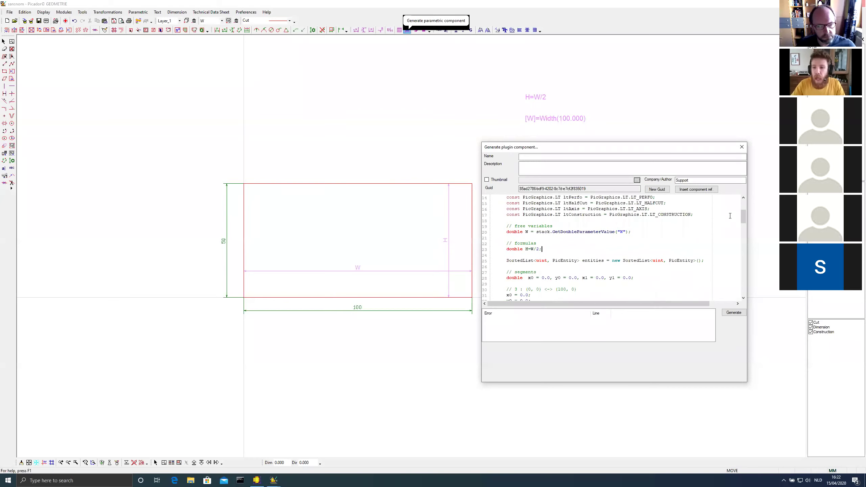
mouse_move(743, 217)
mouse_down()
mouse_move(737, 286)
mouse_move(737, 204)
mouse_up()
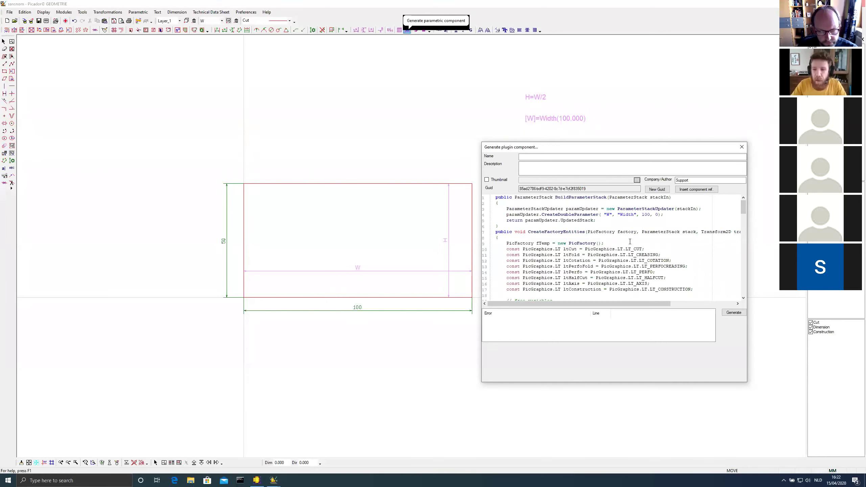
Set both the component's name and description to Rectangle and generate the plugin component
click(535, 157)
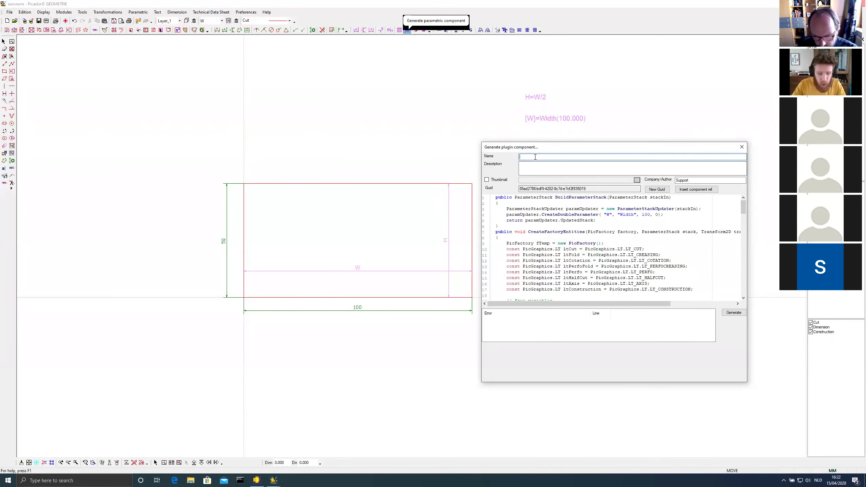
text(Rectangle)
key(Tab)
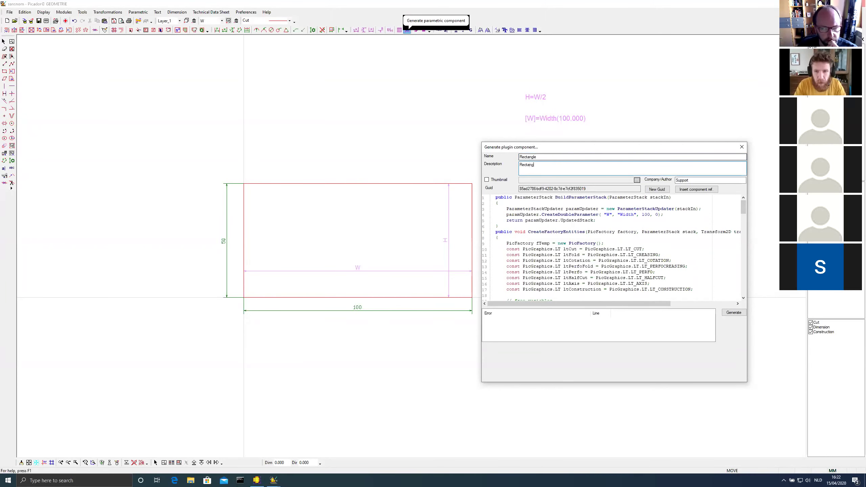
text(Rectangle)
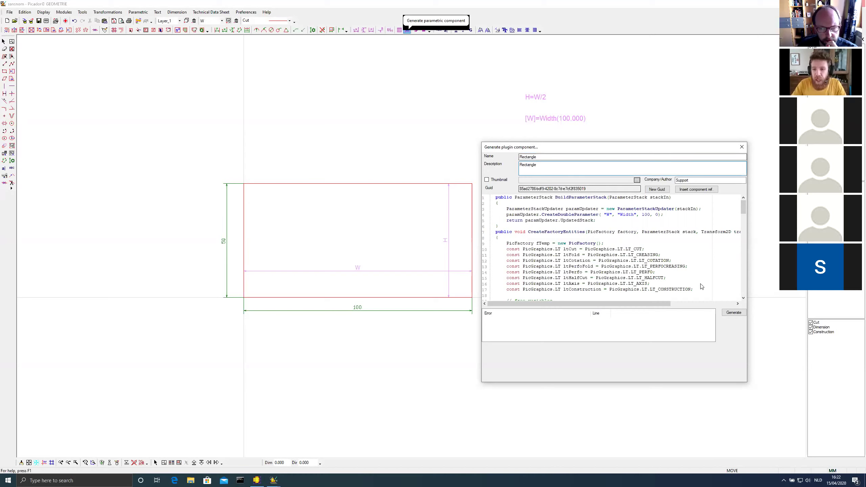
click(734, 312)
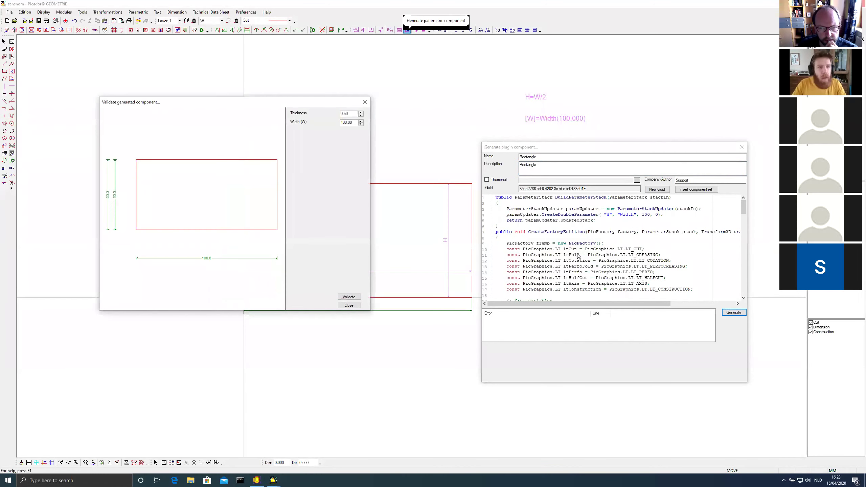
Set the generated component's Width (W) to 150 in the validation preview and validate the component
drag(222, 105, 233, 112)
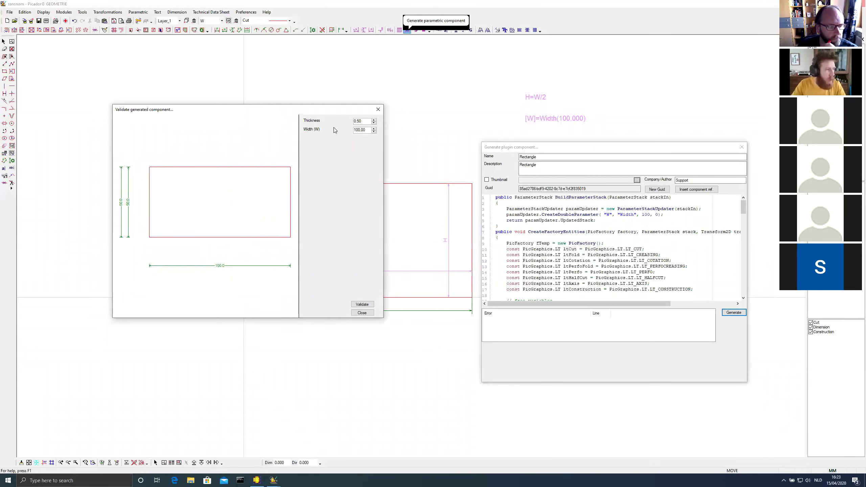
scroll(360, 130, up, 4)
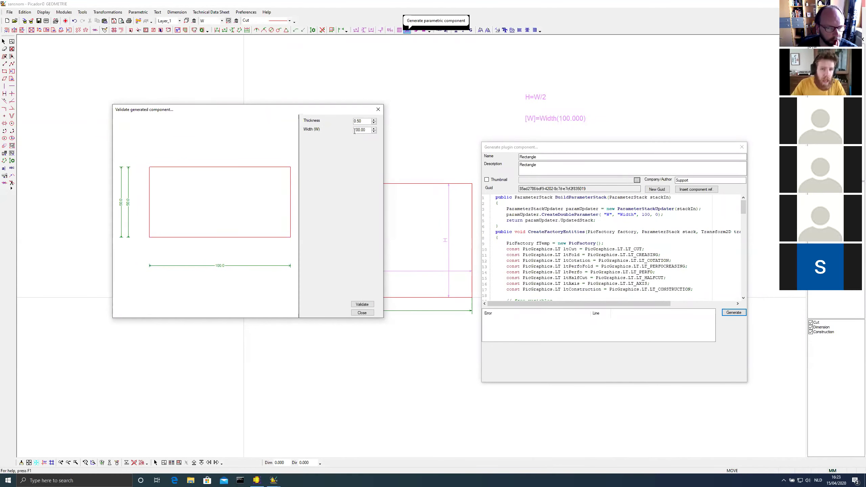
scroll(360, 130, down, 2)
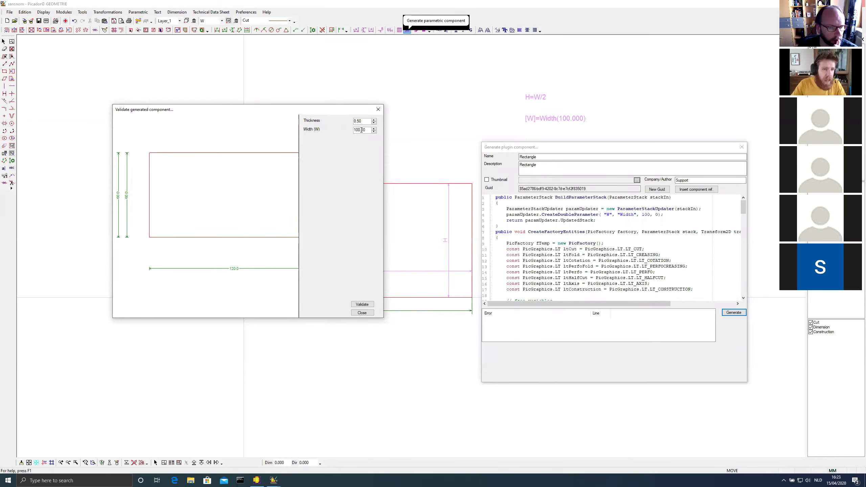
scroll(361, 130, down, 2)
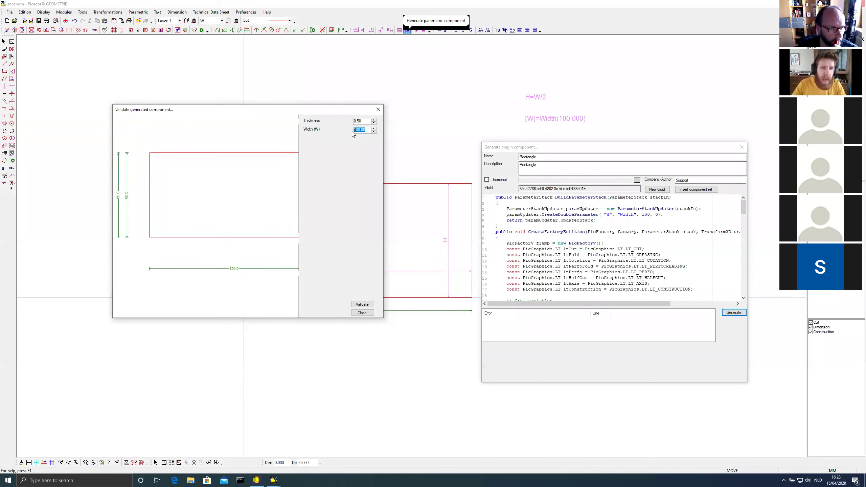
text(150)
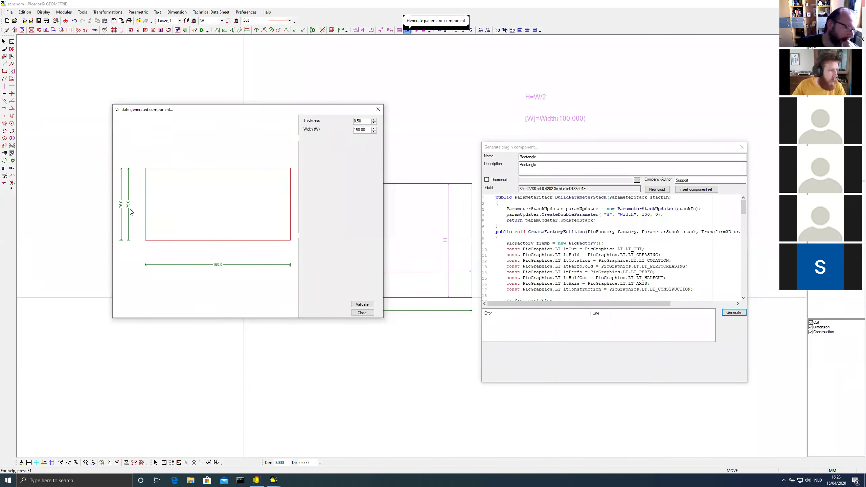
key(shift+Tab)
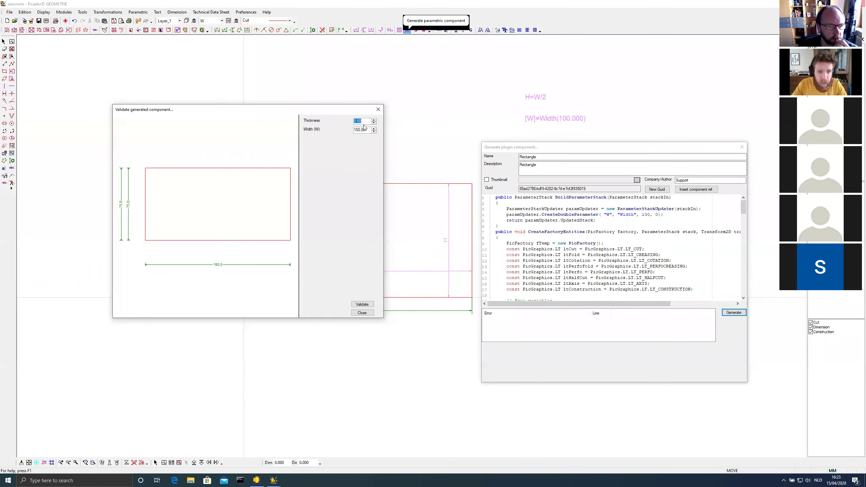
click(362, 305)
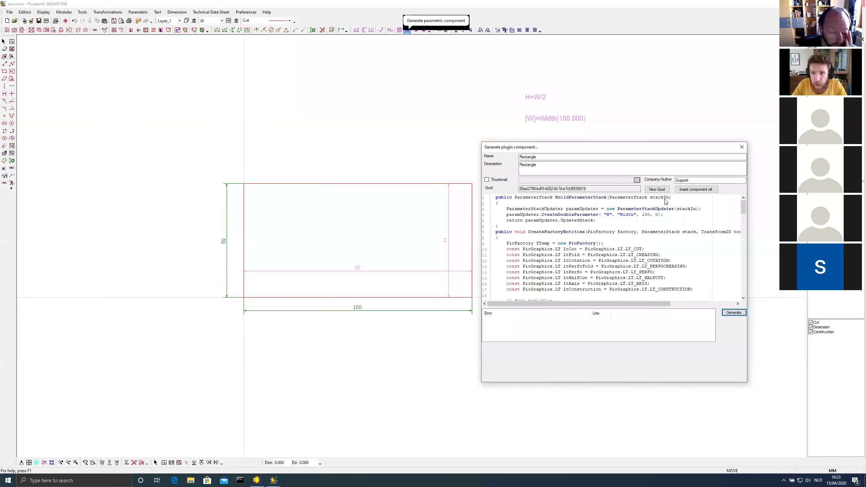
Regenerate the component, review its code after dismissing the preview, and close the component generator
click(734, 312)
click(366, 314)
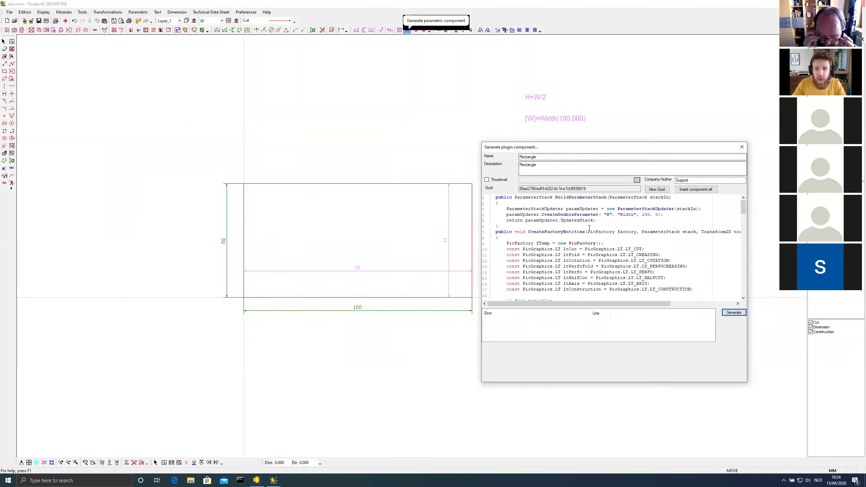
drag(497, 197, 682, 278)
click(583, 250)
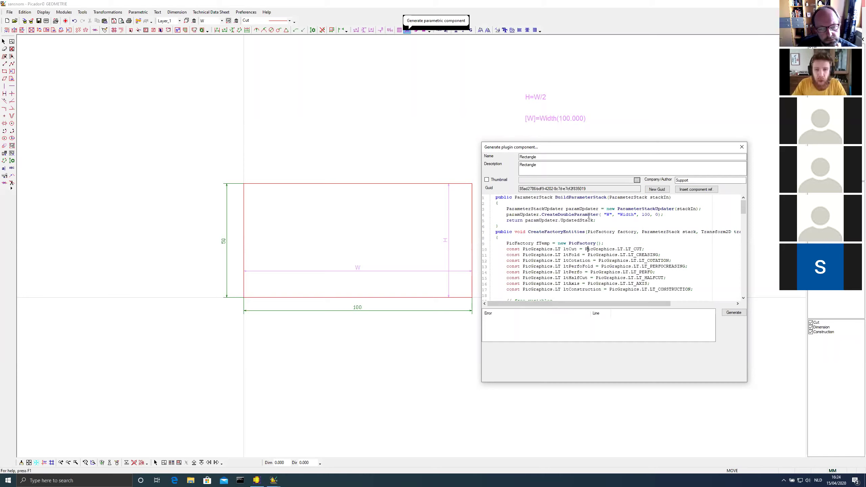
click(742, 148)
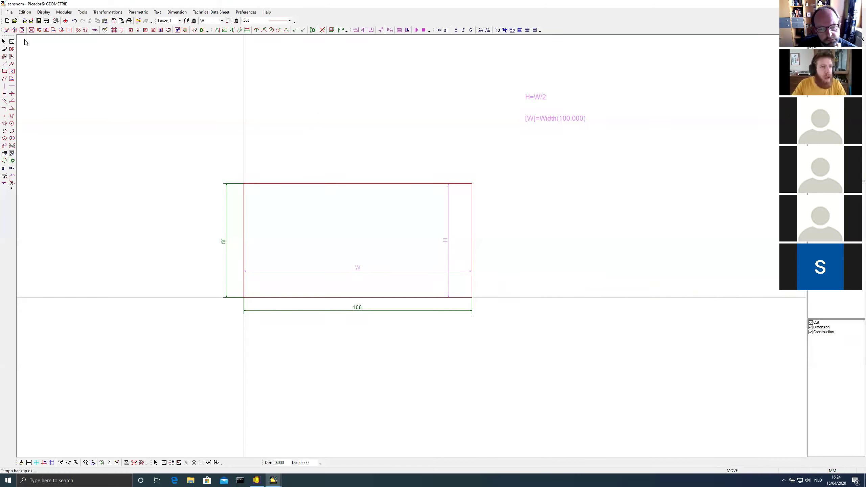
Start a new blank drawing and discard the changes to the current rectangle drawing
click(7, 21)
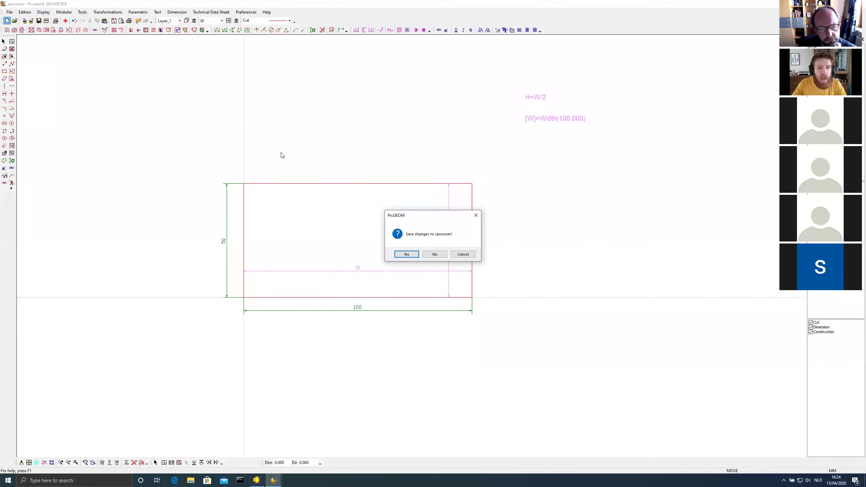
key(Tab)
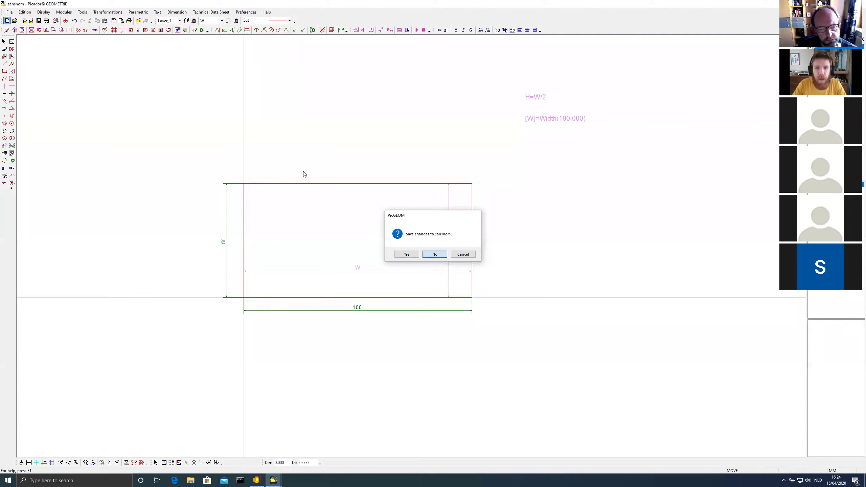
key(Return)
click(4, 71)
click(235, 199)
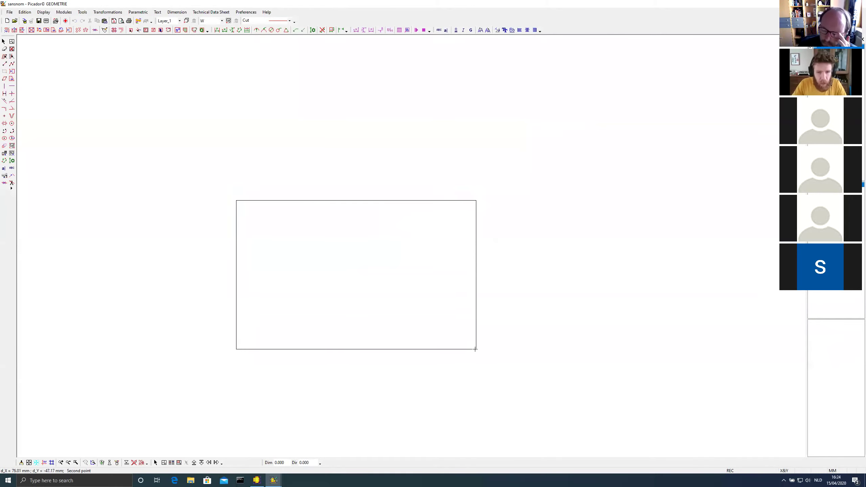
key(Escape)
Switch to PackLib, open the Smart_Box design from Smart Assembly, and export it to Picador with its dimensions hidden
click(256, 480)
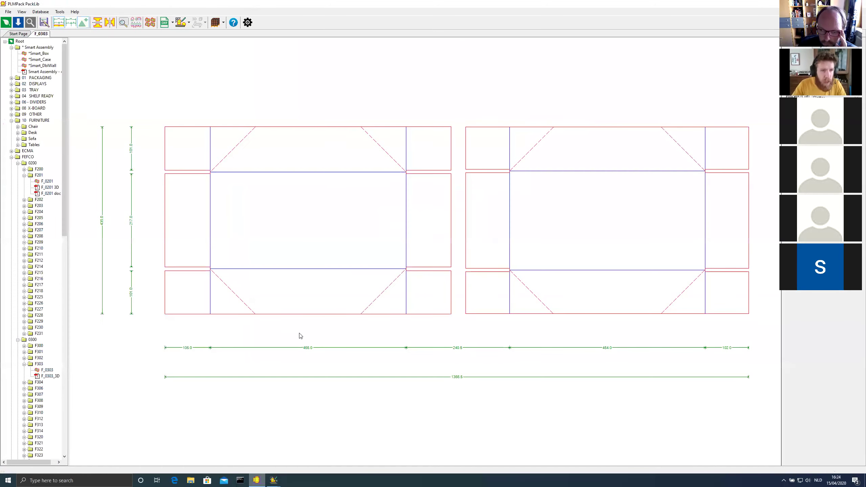
double_click(39, 72)
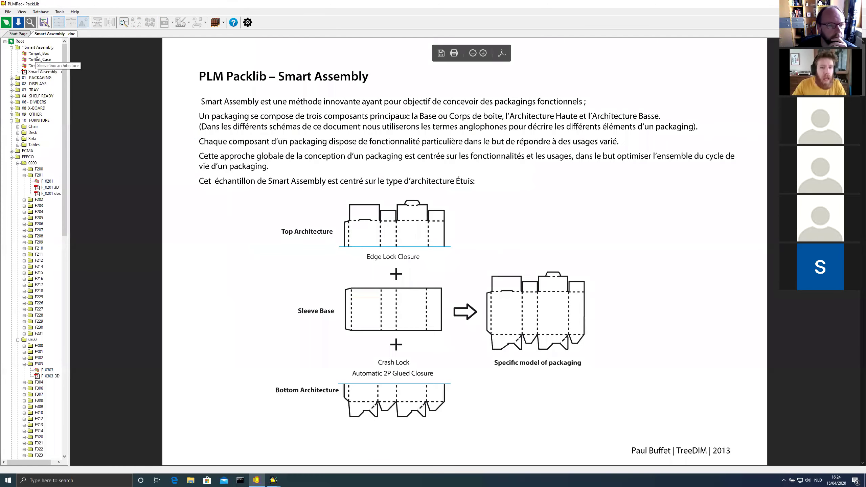
click(39, 53)
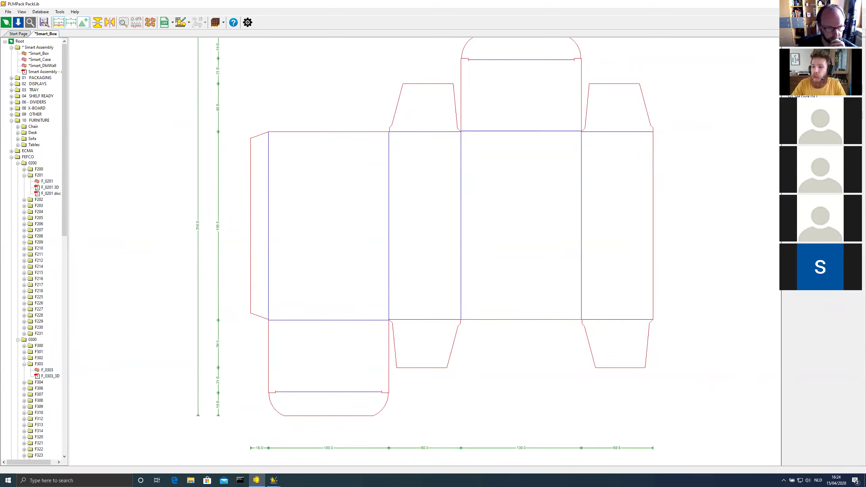
click(178, 24)
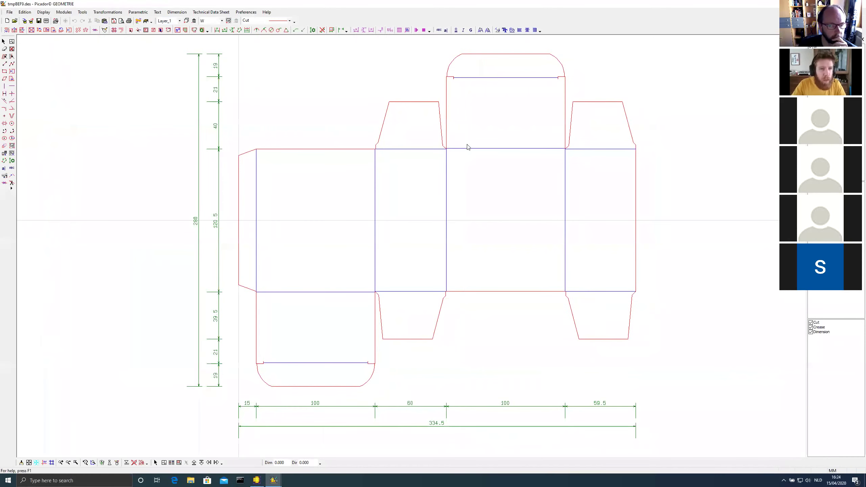
click(811, 332)
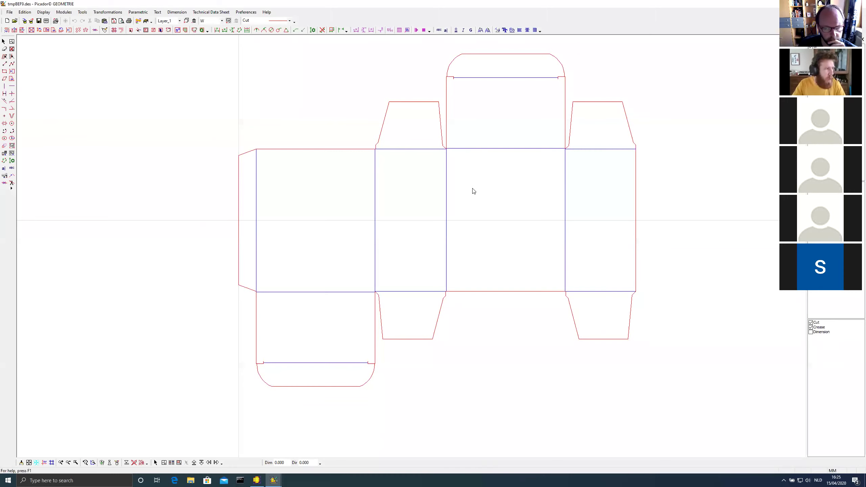
click(257, 480)
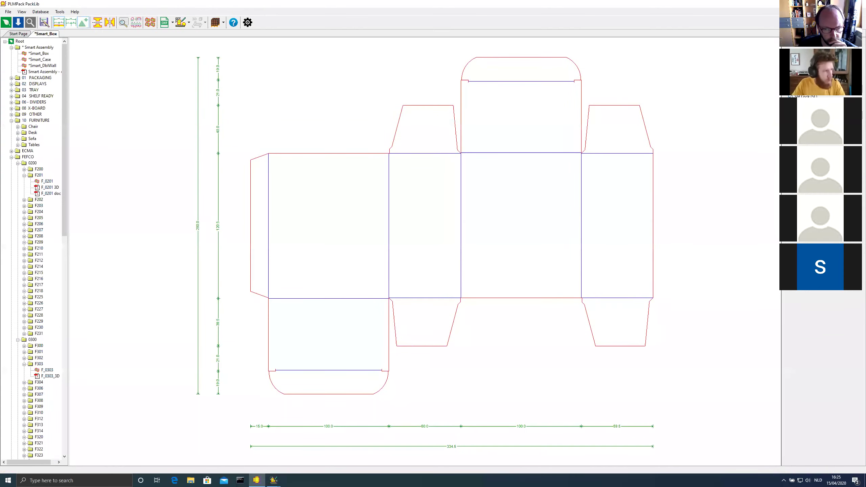
click(273, 481)
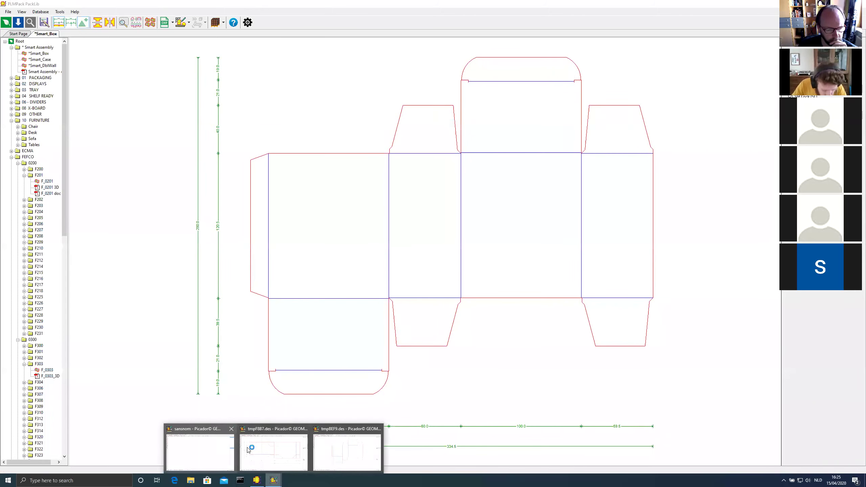
click(328, 452)
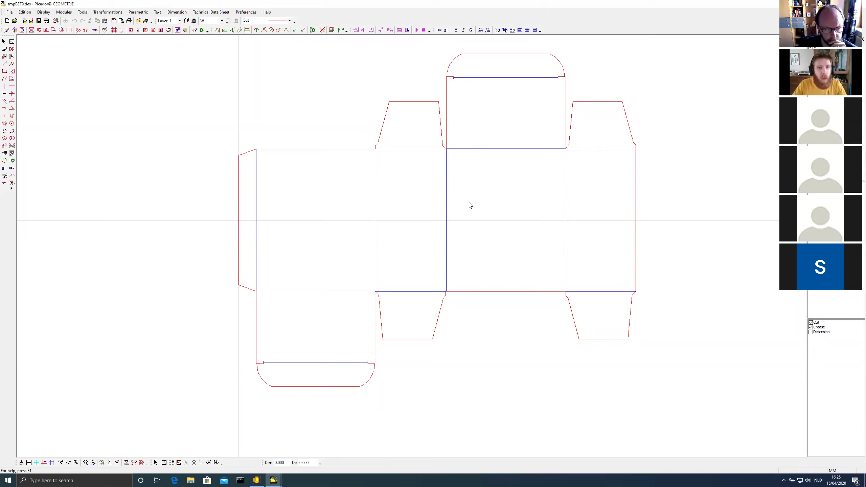
Add a parametric dimension labelled W between the two vertical creases of the box's tall-flap panel, placed in its lower part
click(371, 29)
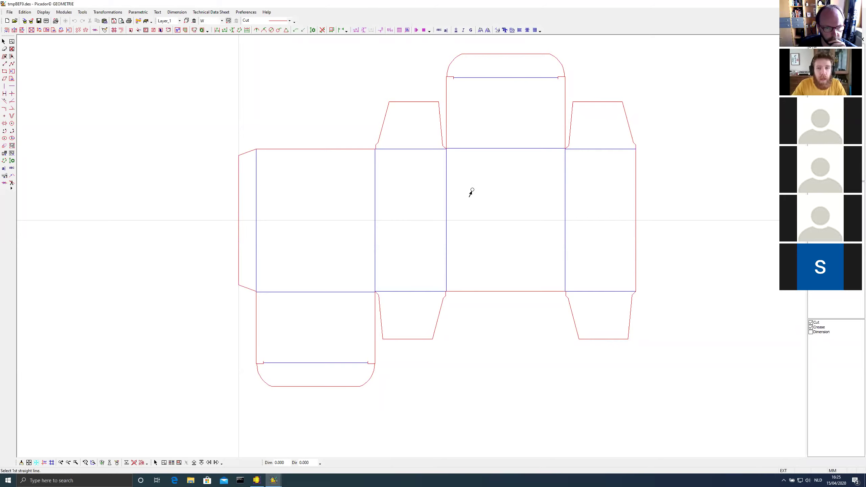
click(447, 190)
click(565, 191)
click(559, 263)
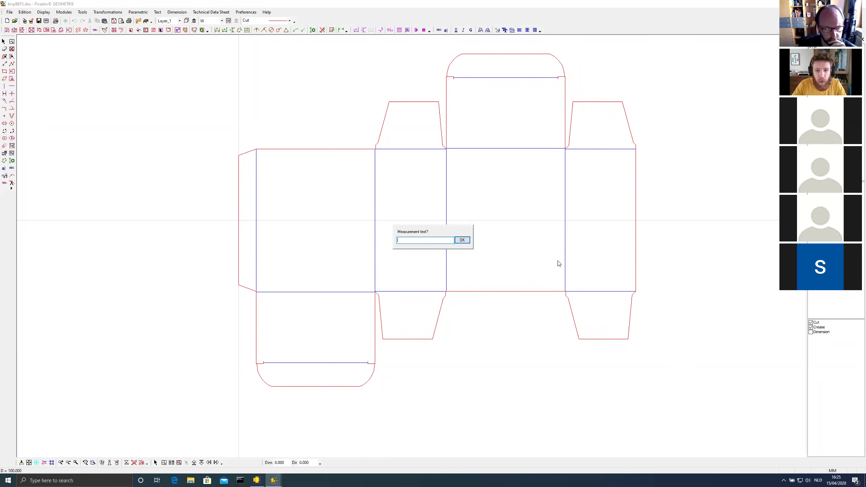
click(462, 241)
Add a parametric dimension labelled H between the lower and upper edges of the same panel, placed near its right crease
click(546, 292)
click(541, 148)
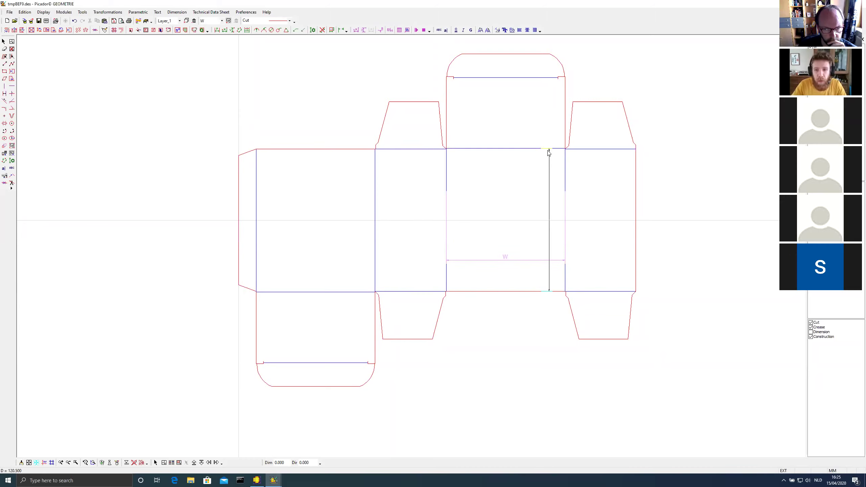
click(549, 153)
text(H)
click(467, 240)
Add a parametric dimension labelled D between the vertical edges of the rightmost panel, placed in line with W
click(594, 270)
click(633, 265)
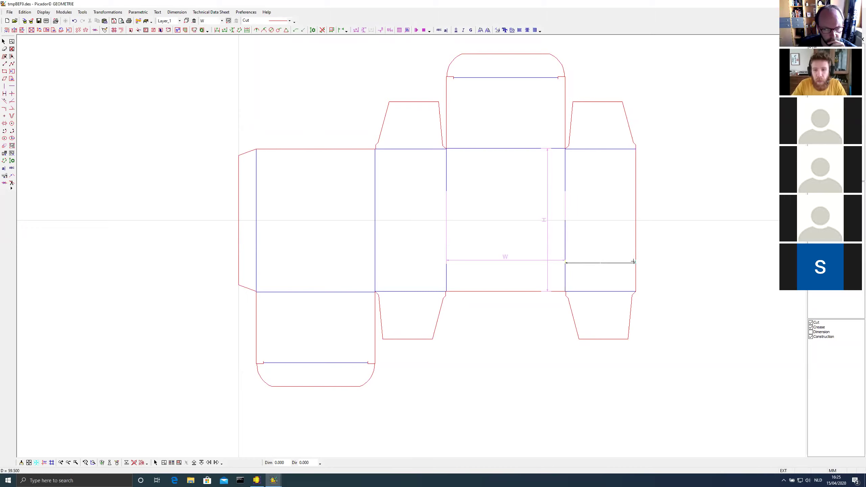
click(634, 262)
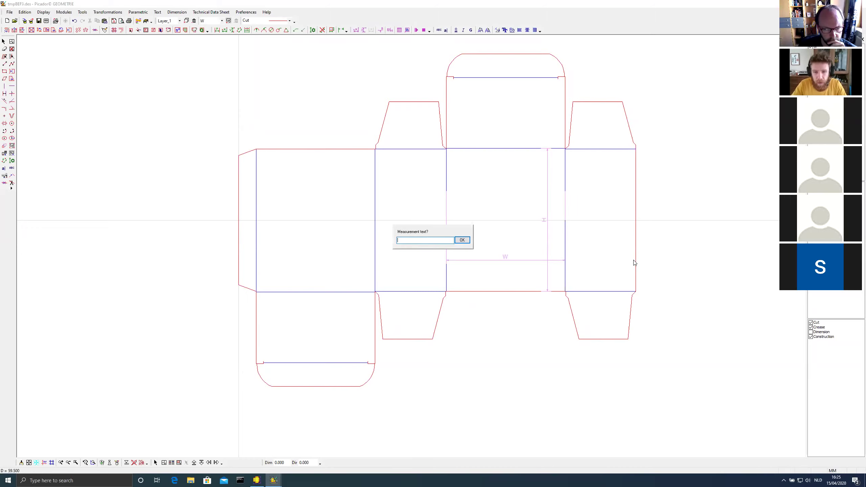
click(468, 241)
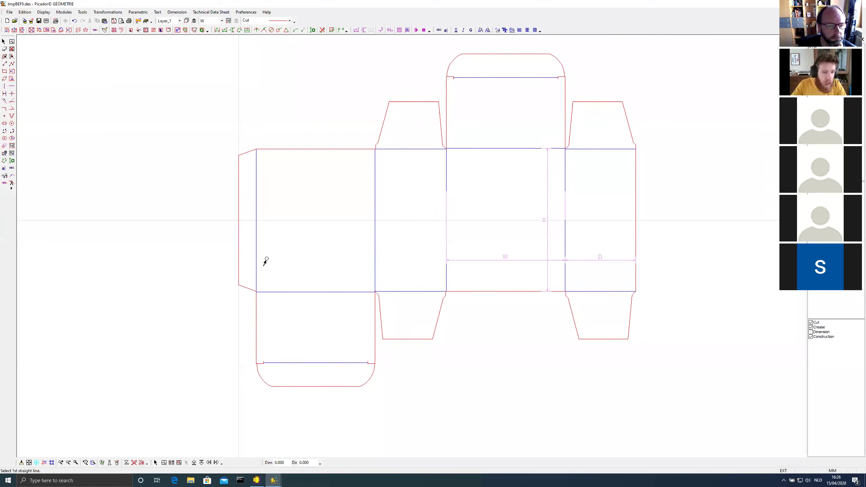
Add parametric dimensions to the panel beside the glue flap: W between its vertical creases and H between its lower and upper edges
click(256, 263)
click(375, 261)
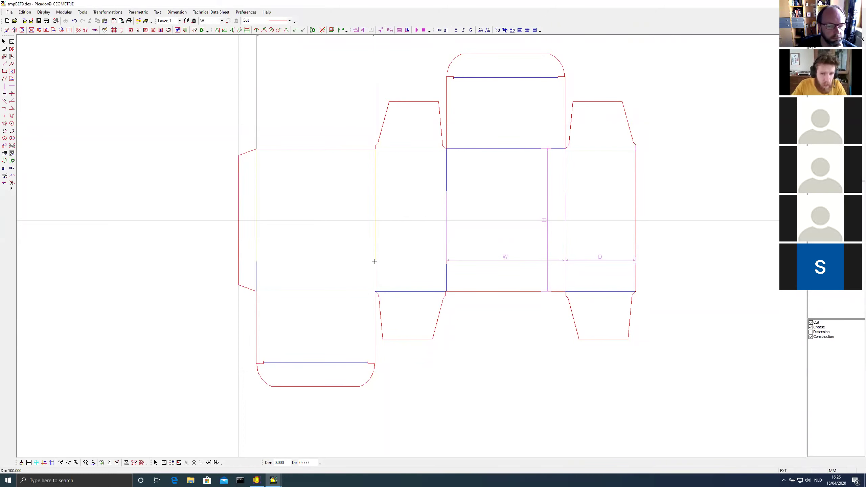
click(375, 263)
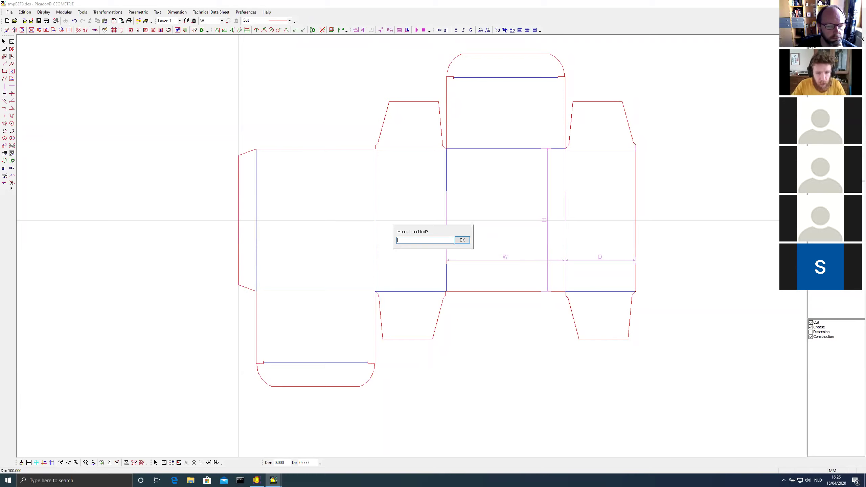
click(463, 241)
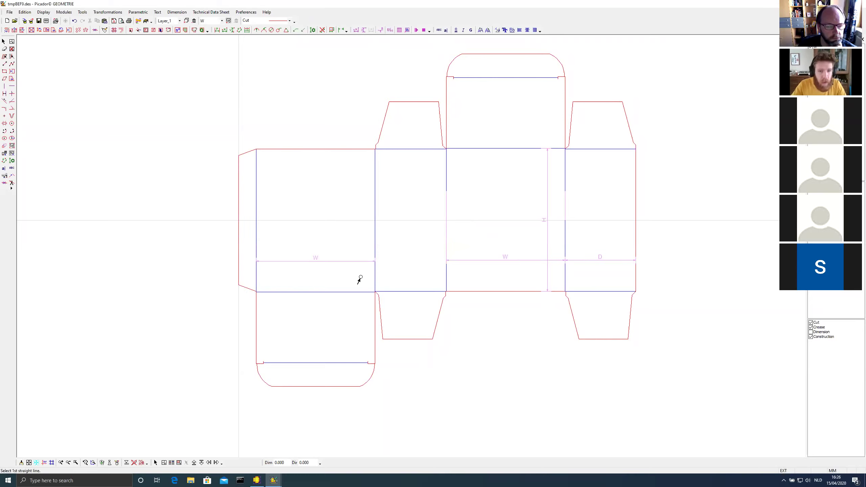
click(357, 149)
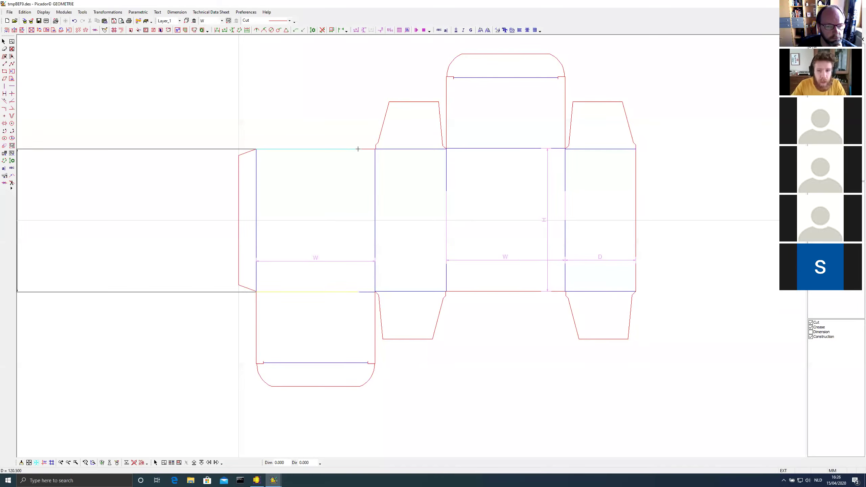
click(358, 155)
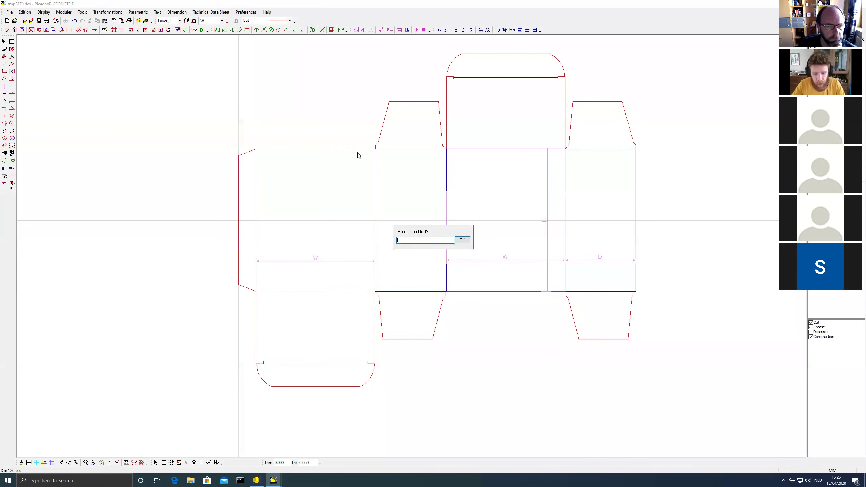
click(461, 240)
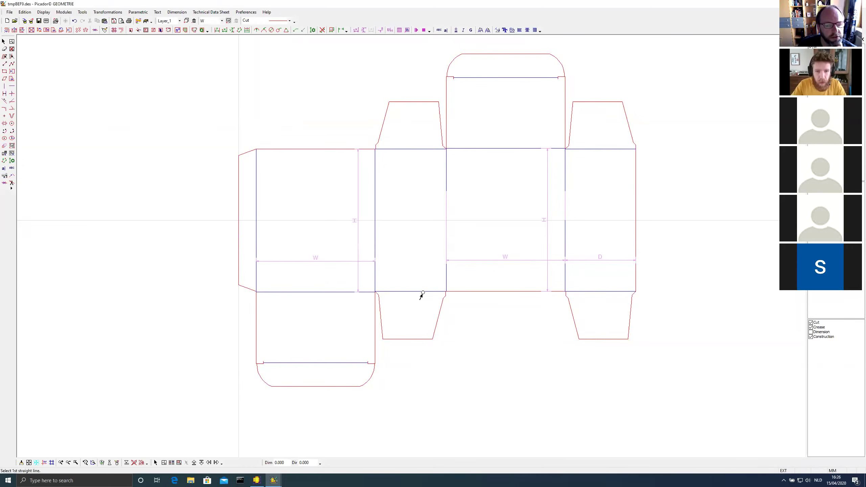
Add a parametric dimension labelled H between the lower and upper creases of the narrow panel between the two wide panels
click(427, 291)
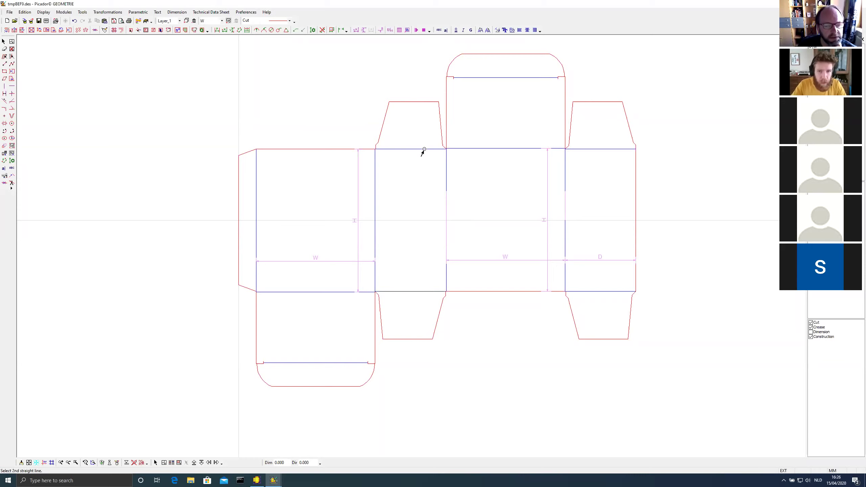
click(428, 150)
click(429, 152)
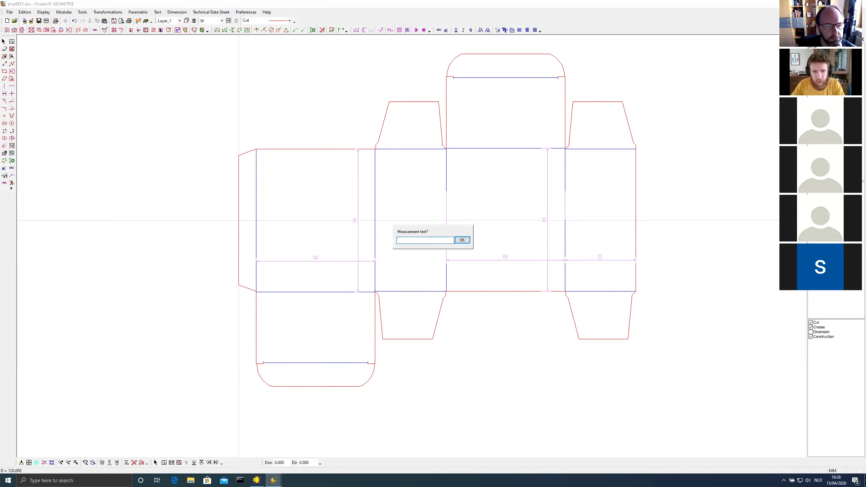
text(H)
click(463, 240)
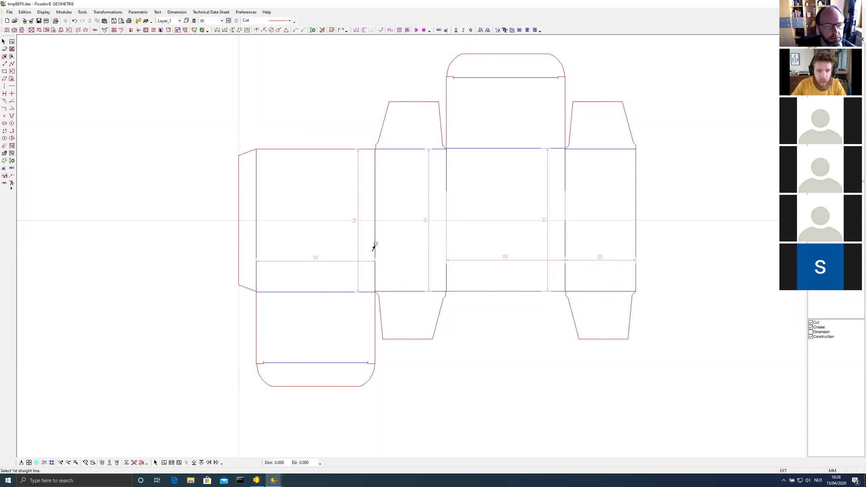
Add a parametric dimension labelled D between the vertical creases of the narrow middle panel, in line with the W dimensions
click(446, 253)
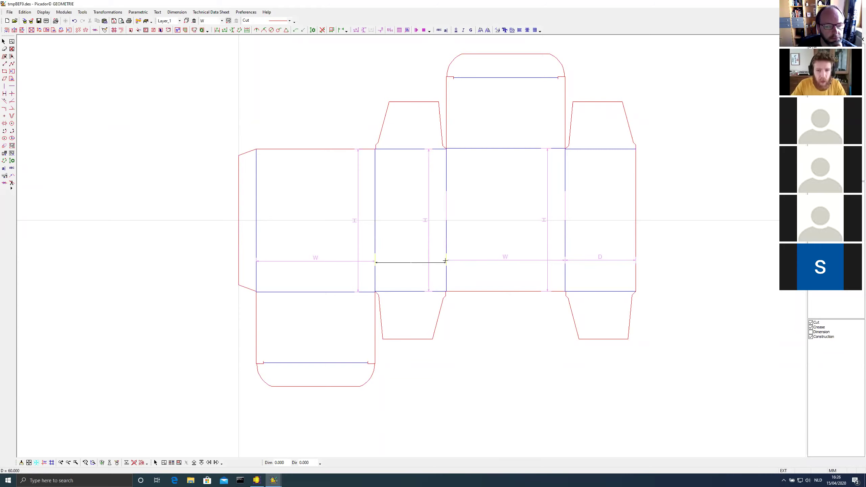
click(445, 260)
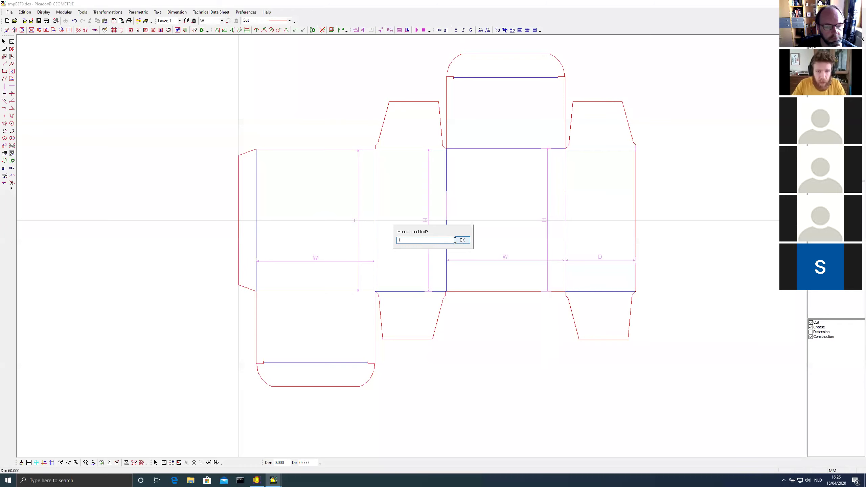
text(D)
key(Return)
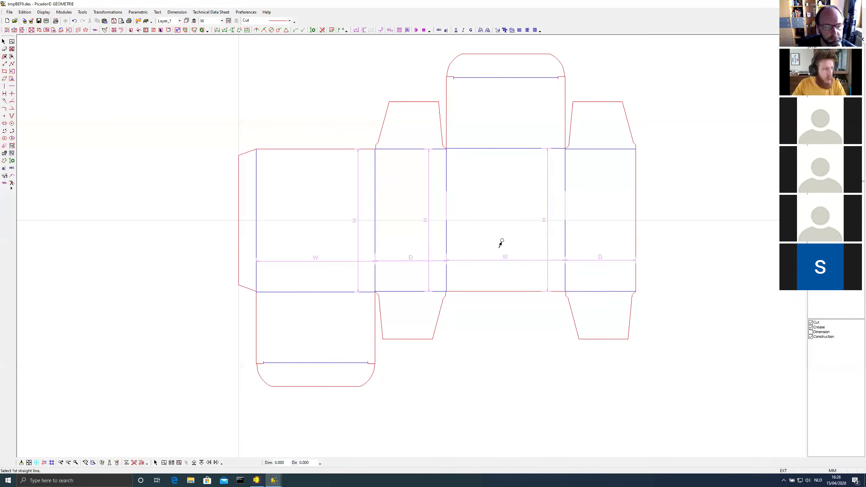
Add a parametric dimension labelled H between the lower and upper creases of the rightmost panel
click(593, 292)
click(616, 150)
click(616, 160)
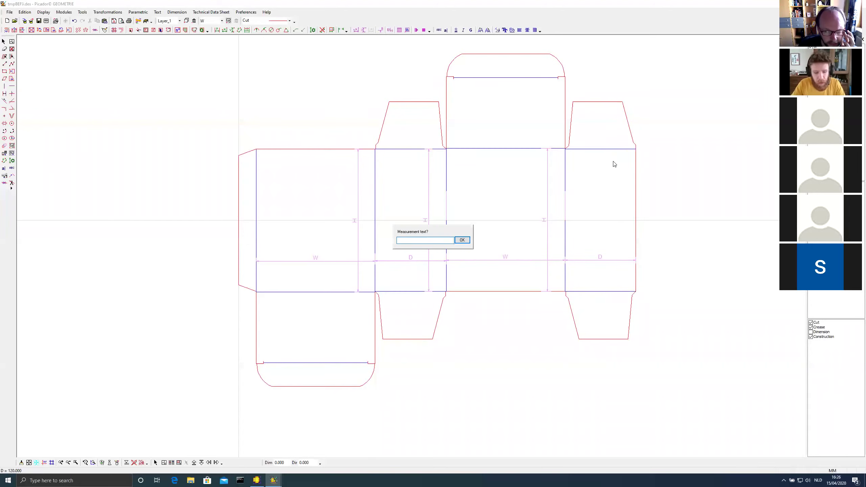
text(H)
click(461, 240)
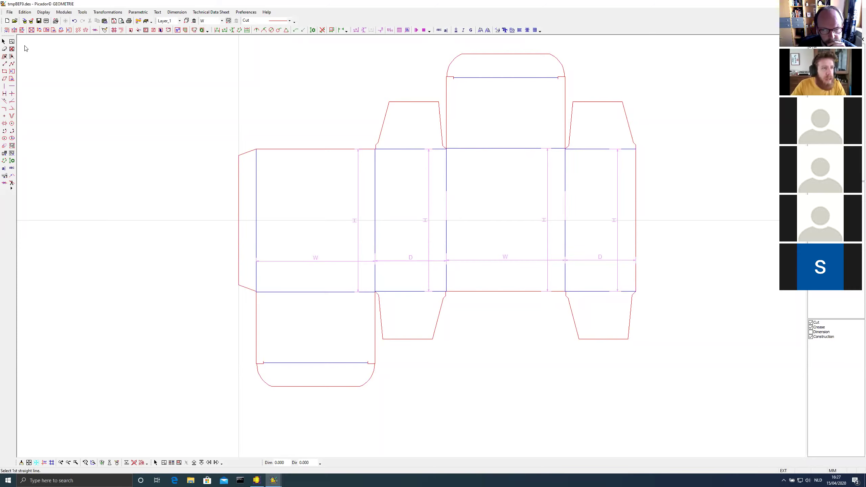
Erase the H dimensions from the two narrow side panels
click(5, 49)
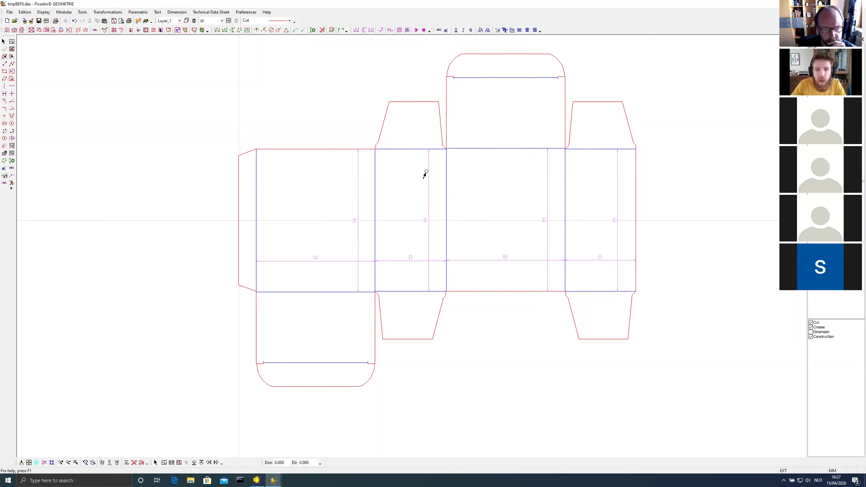
click(429, 170)
click(616, 193)
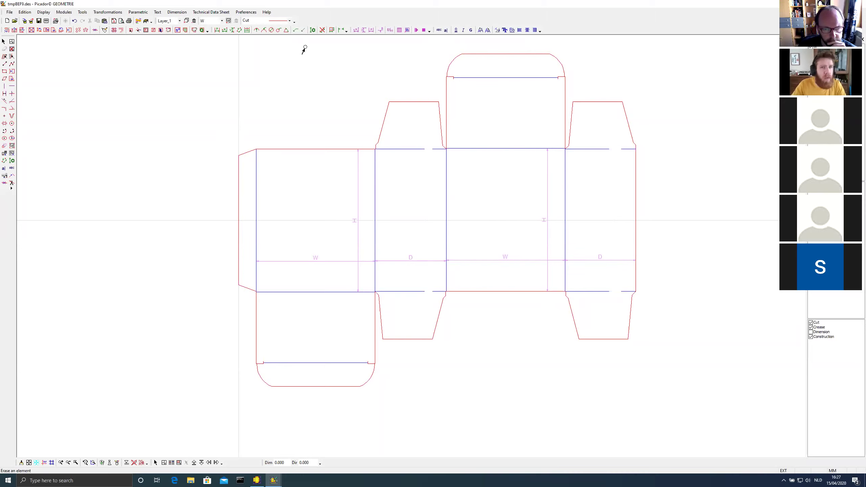
Add a parametric dimension labelled HS between the upper and lower creases of the narrow middle panel, placed near its right crease
click(365, 31)
click(372, 31)
click(409, 149)
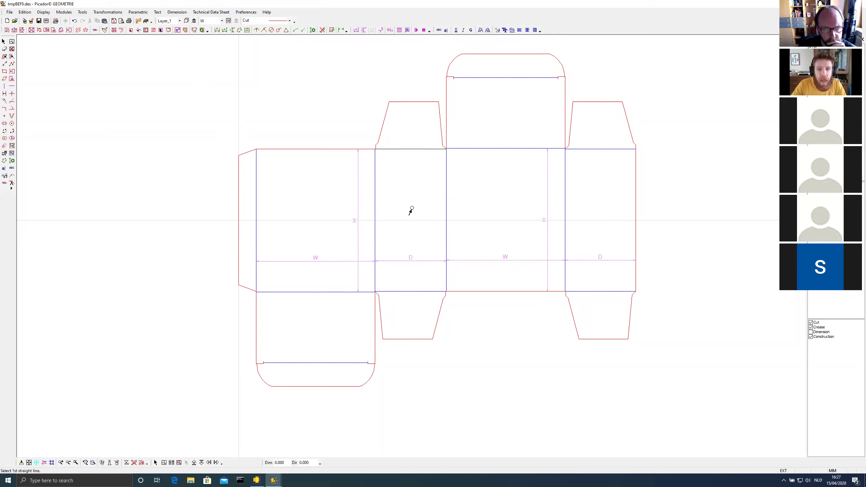
click(414, 291)
click(426, 295)
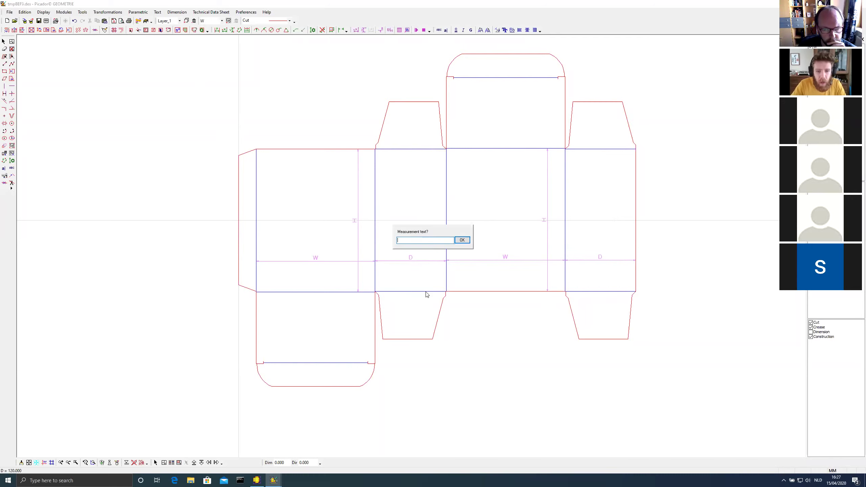
text(HS)
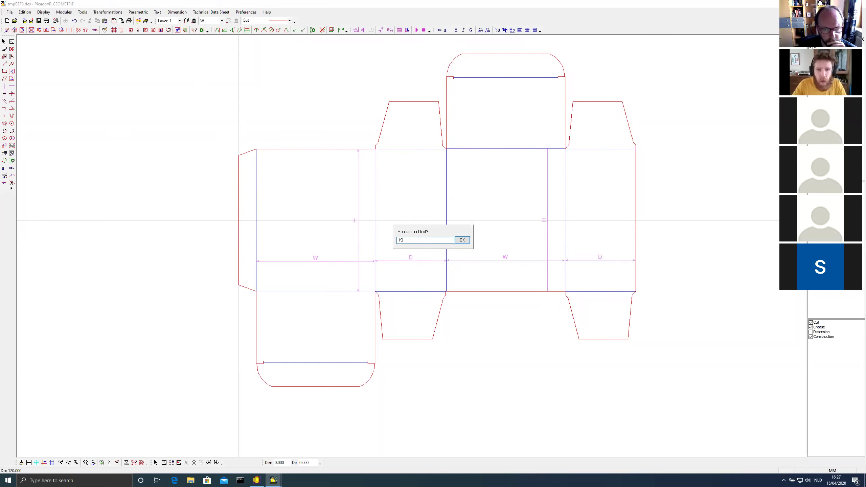
click(466, 241)
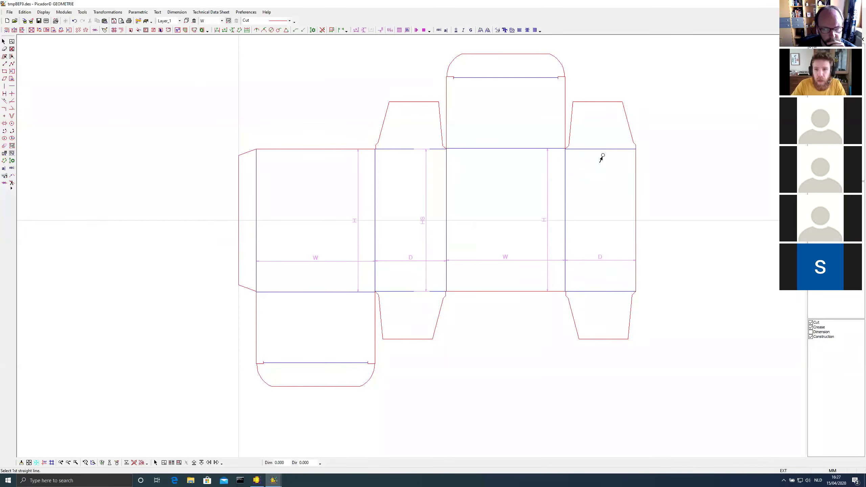
Add a parametric dimension labelled HS between the upper and lower creases of the rightmost panel, placed near its outer edge
click(605, 149)
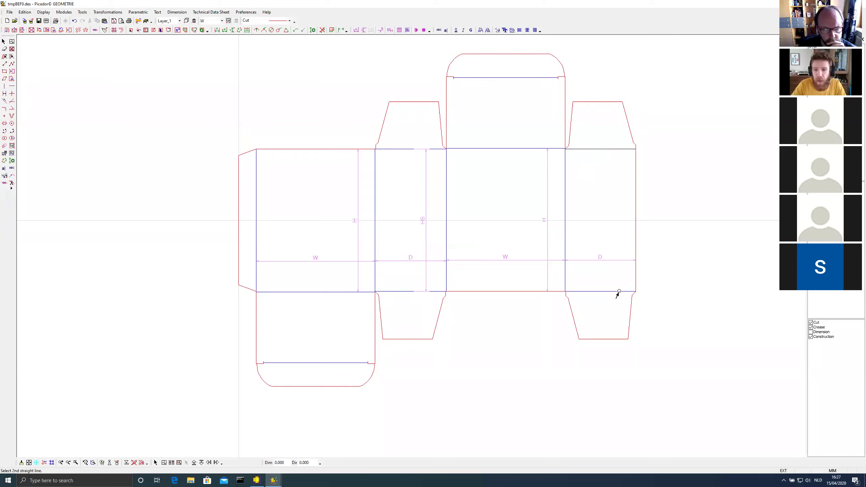
click(620, 291)
click(621, 293)
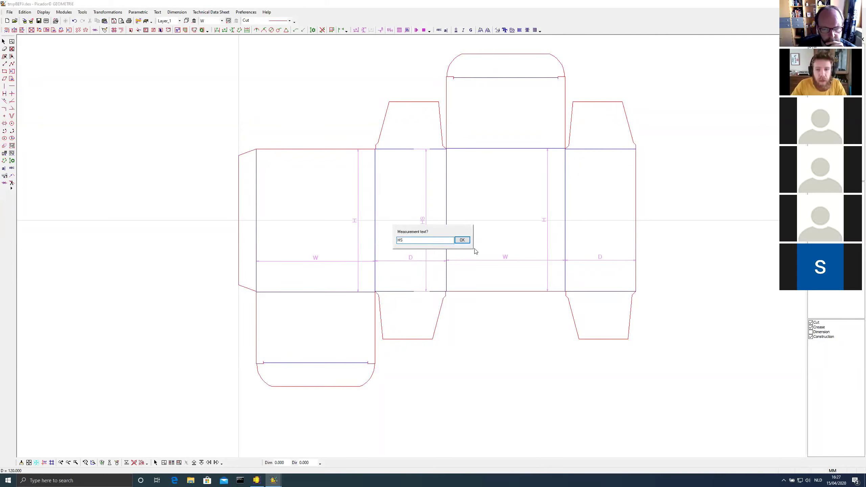
click(463, 240)
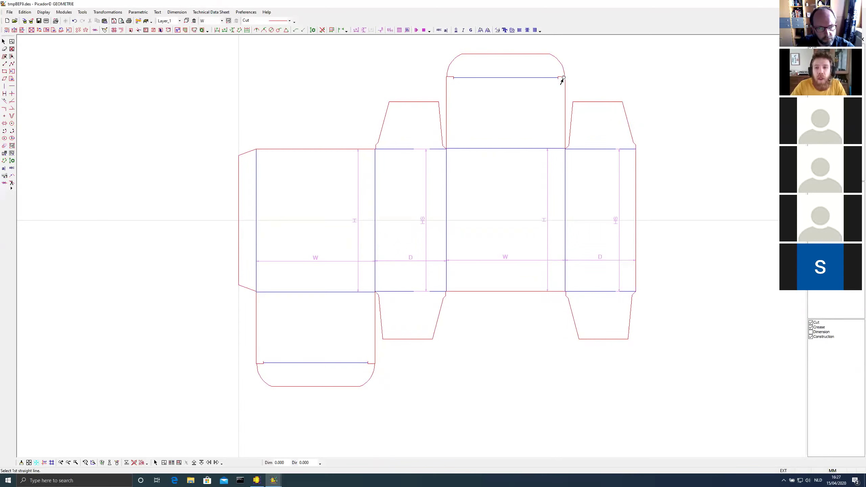
Add a parametric dimension labelled D between the tuck crease and the base crease of the upper closure panel
click(561, 78)
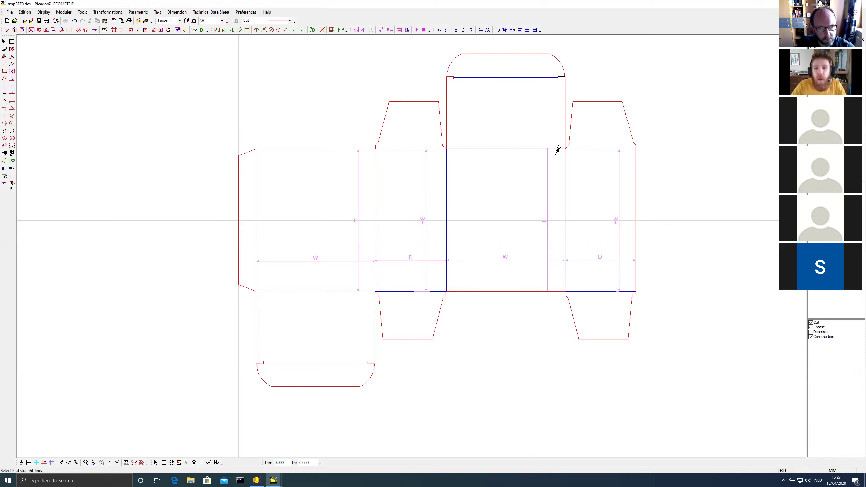
click(559, 149)
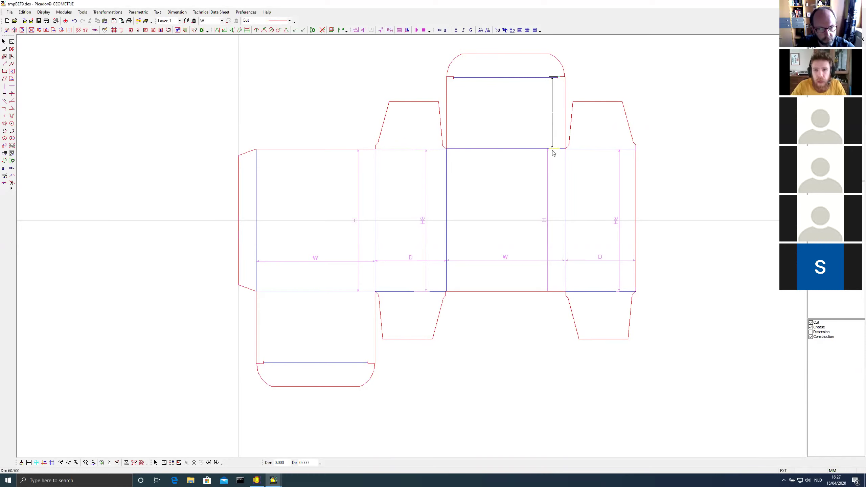
click(553, 154)
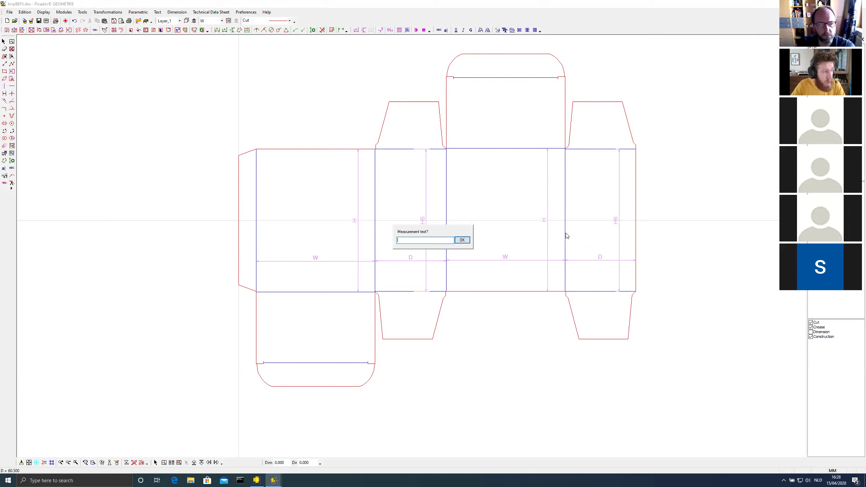
text(D)
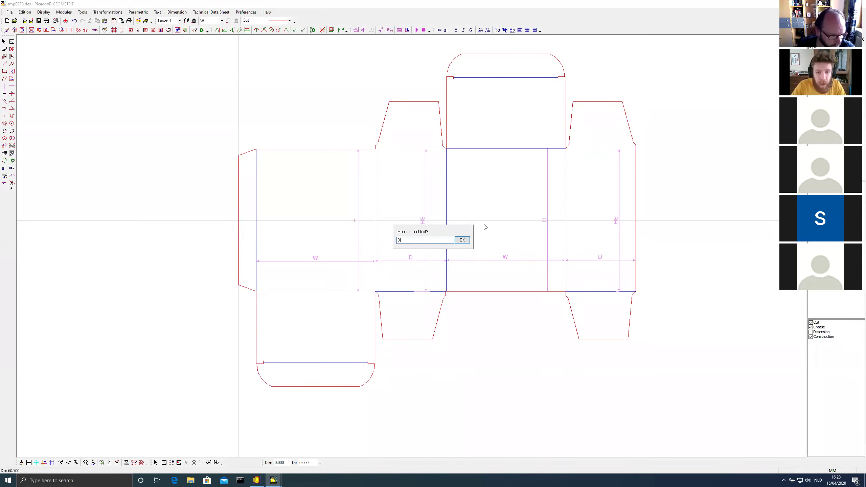
click(466, 240)
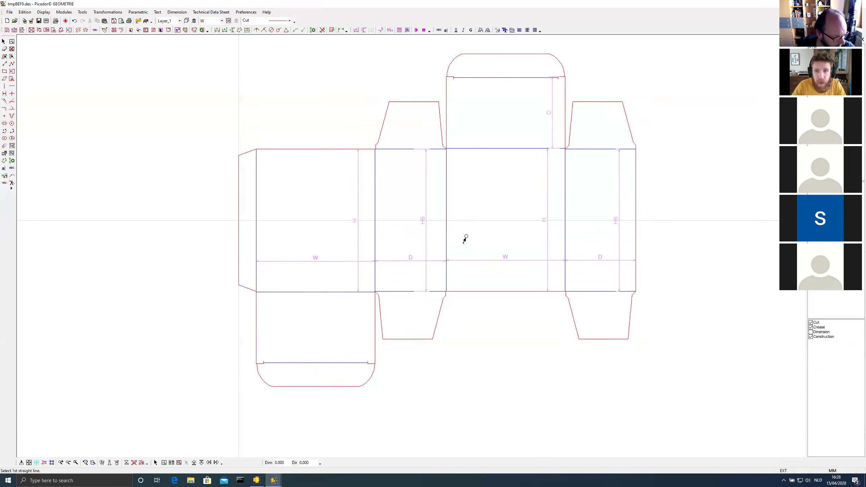
Add a parametric dimension labelled D between the base crease and the tuck crease of the lower closure panel
click(264, 292)
click(260, 364)
click(266, 362)
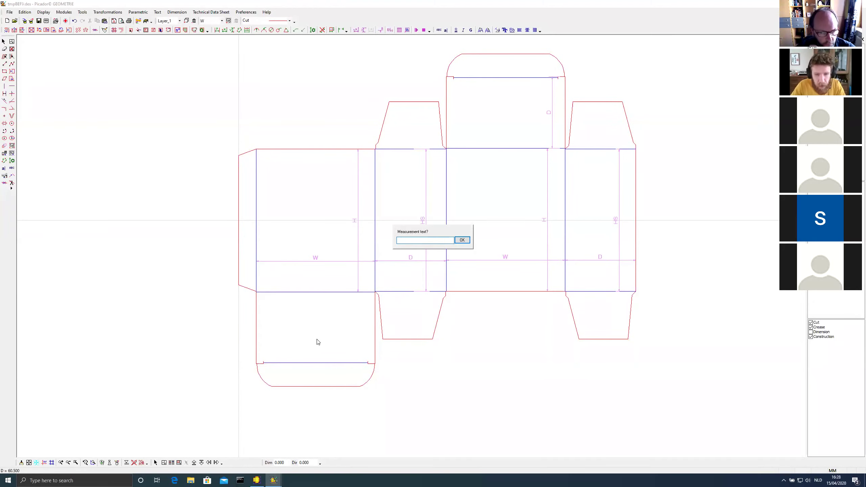
click(459, 241)
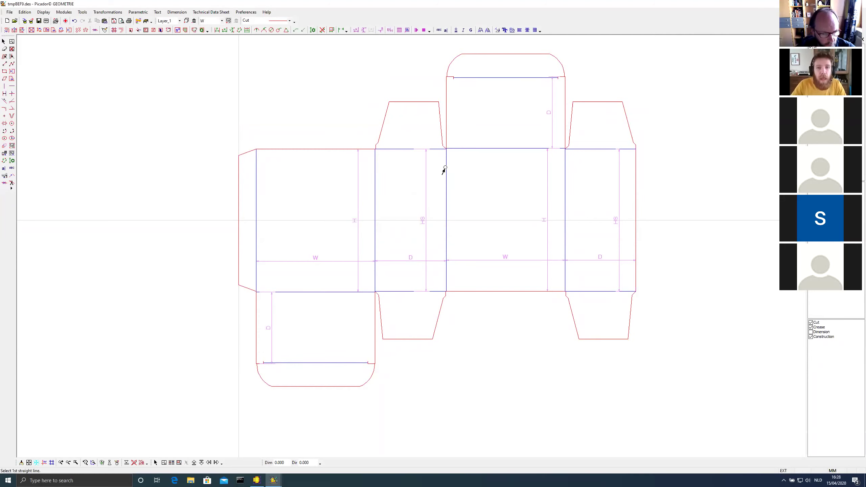
Add a parametric dimension labelled F between the outer edge and crease of the upper dust flap on the narrow middle panel
click(407, 102)
click(406, 150)
click(415, 151)
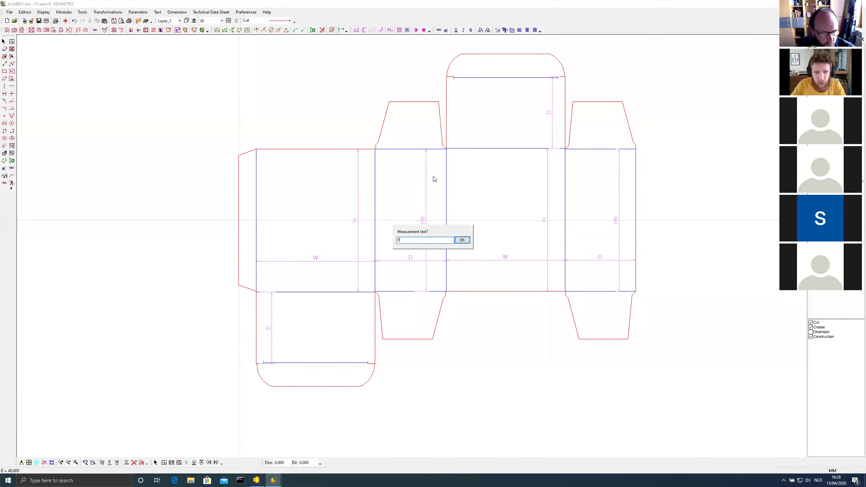
click(463, 240)
Add a parametric dimension labelled F between the crease and outer edge of the lower dust flap on the narrow middle panel
click(407, 292)
click(406, 340)
click(414, 340)
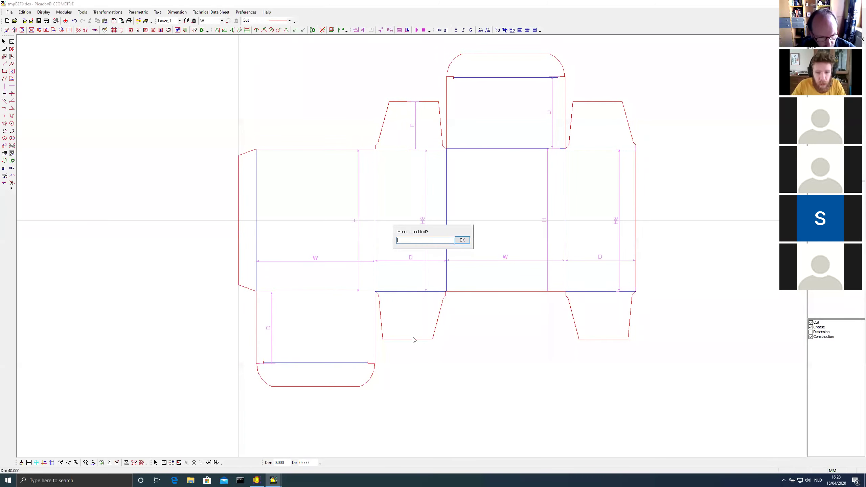
click(463, 240)
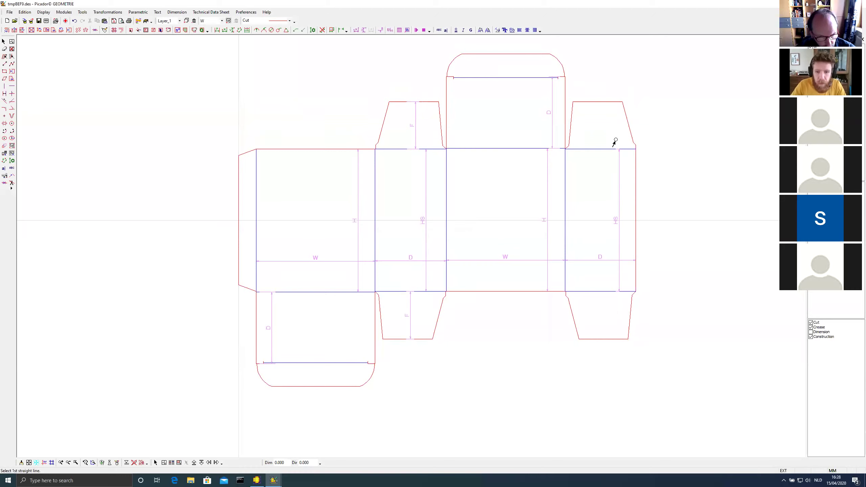
Add a parametric dimension labelled F between the outer edge and crease of the upper dust flap on the outer narrow panel
click(605, 149)
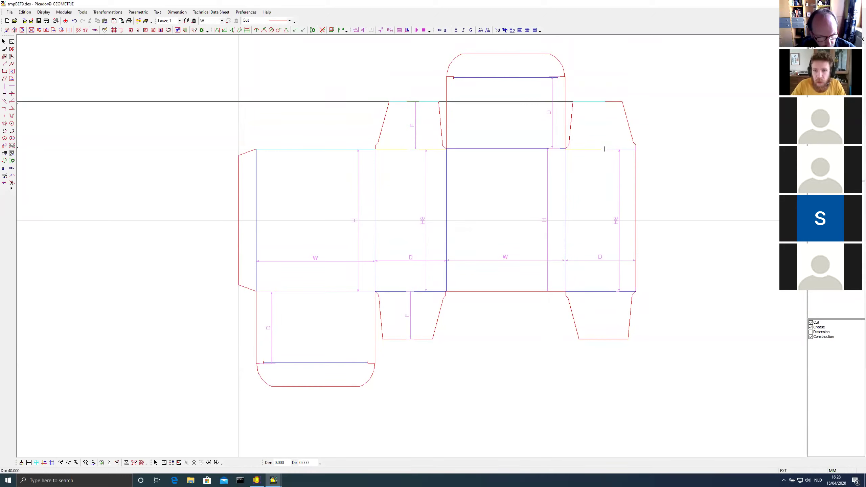
text(F)
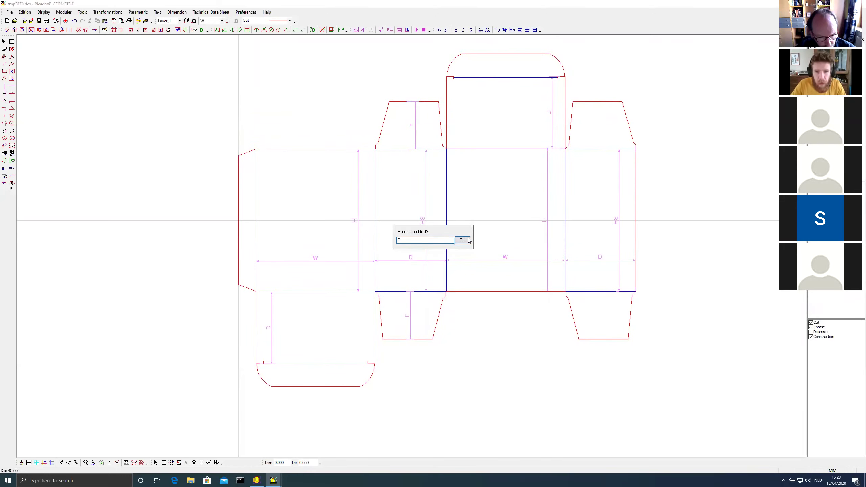
click(462, 240)
Add a parametric dimension labelled F between the crease and outer edge of the lower dust flap on the outer narrow panel
click(604, 293)
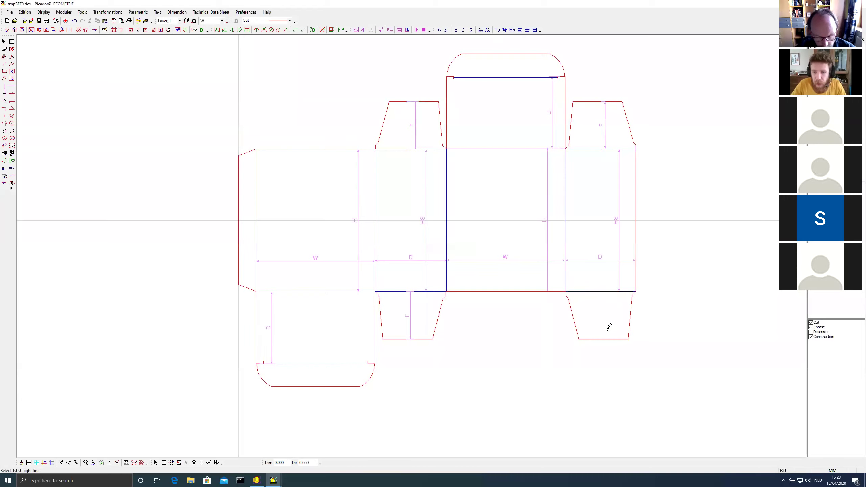
click(607, 339)
click(607, 336)
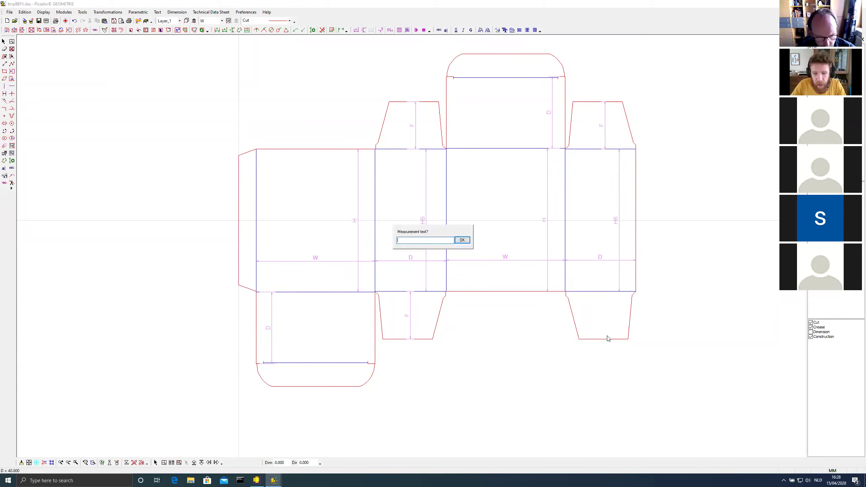
text(F)
click(463, 240)
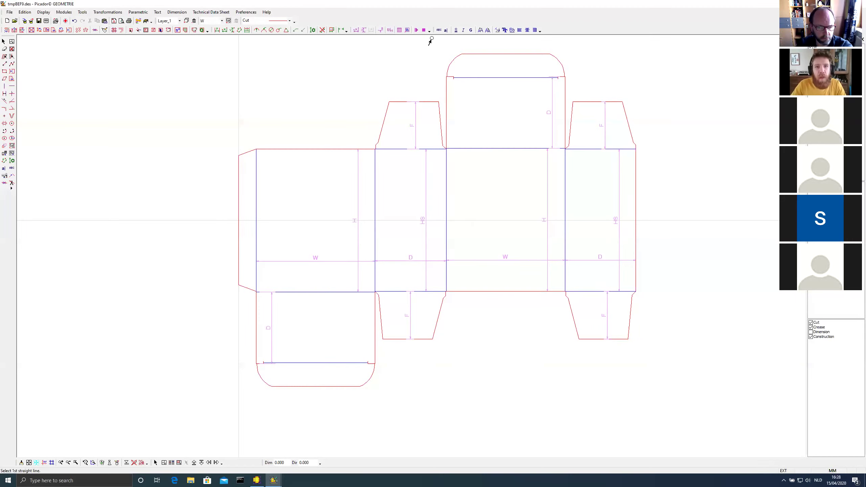
click(400, 31)
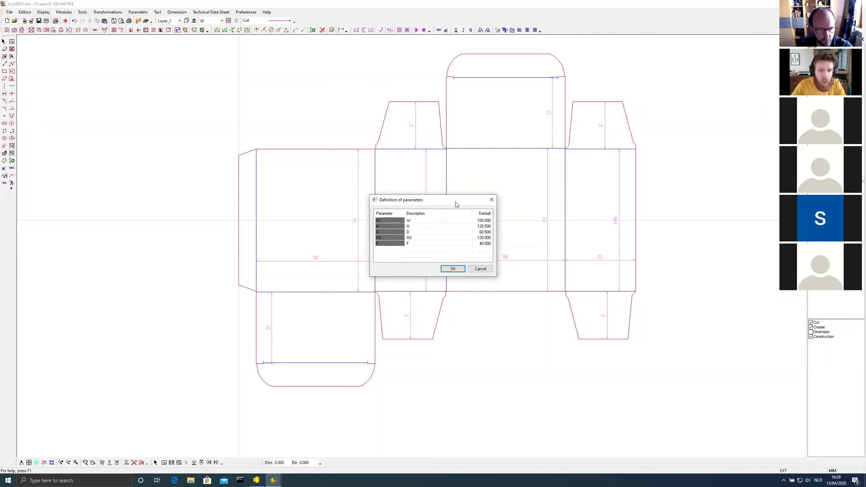
drag(457, 204, 740, 140)
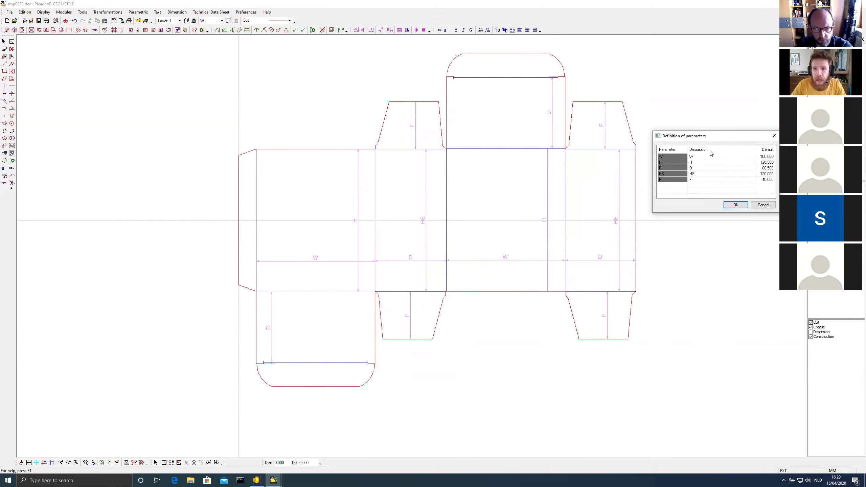
click(764, 205)
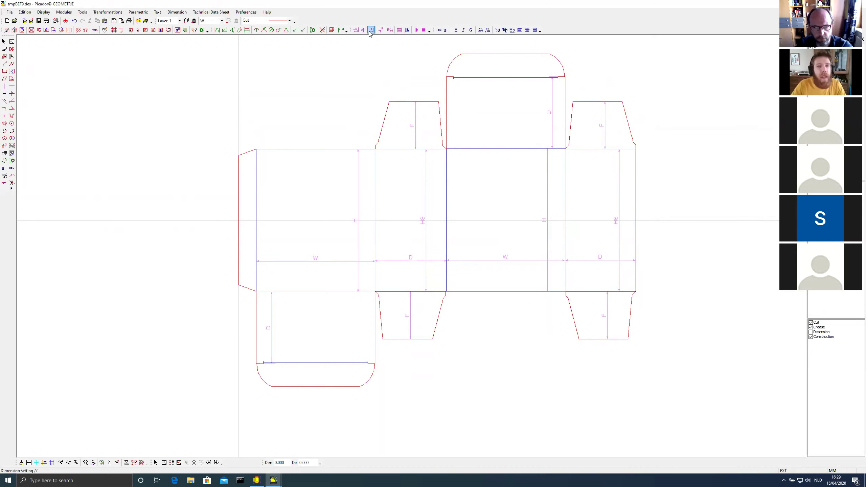
Add the parametric formula HS=H-th1 and place its text in the empty area beside the glue flap
click(390, 30)
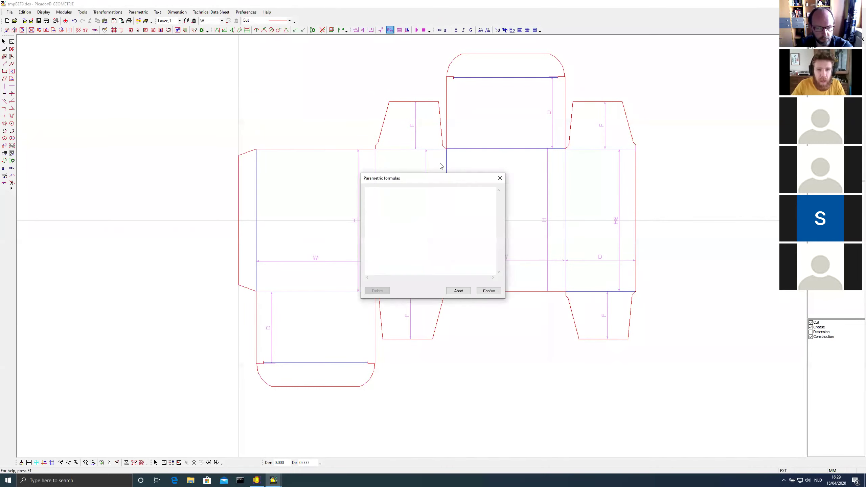
mouse_move(438, 180)
mouse_down()
mouse_move(222, 65)
mouse_move(238, 76)
mouse_up()
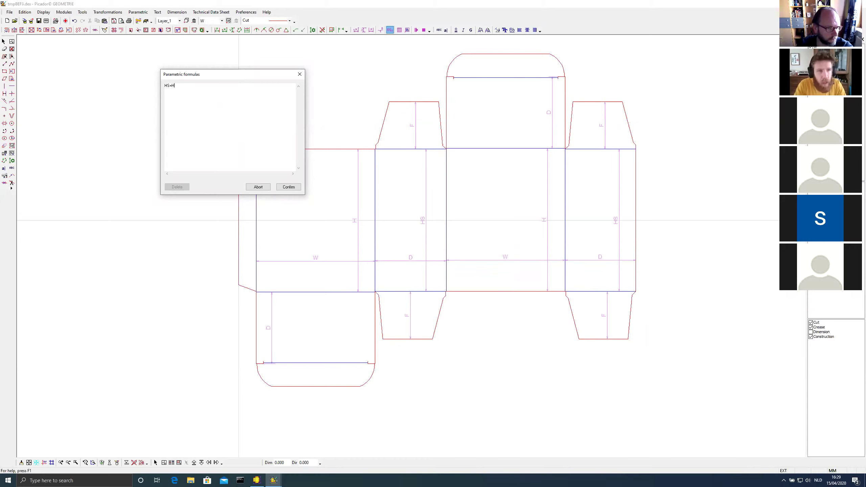
text(HS=H-th1)
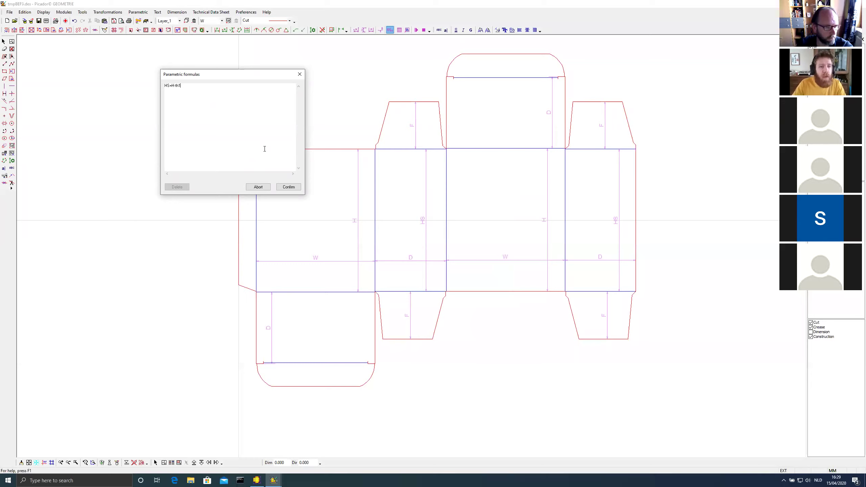
click(289, 187)
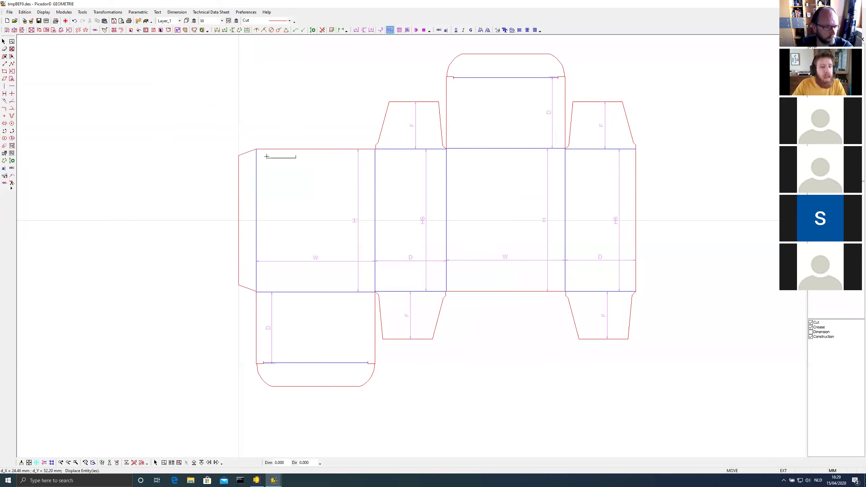
click(178, 151)
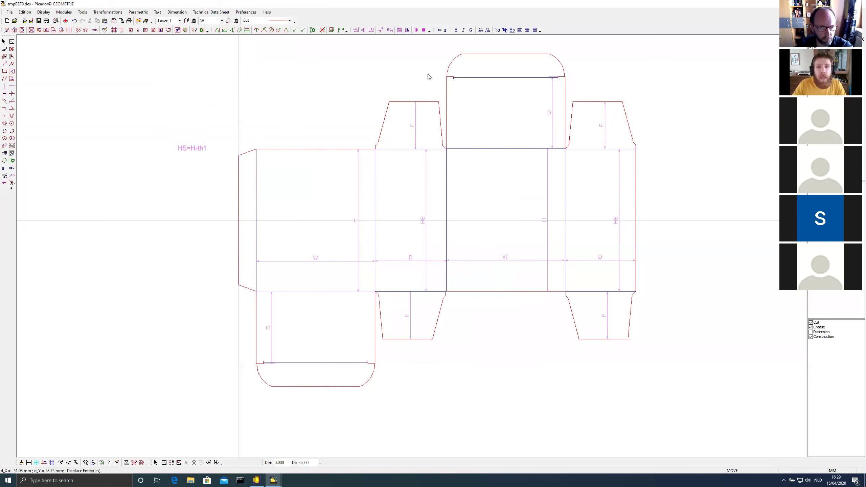
Set the default of parameter th1 to 0.50 and place the parameter definitions below the HS formula
click(400, 30)
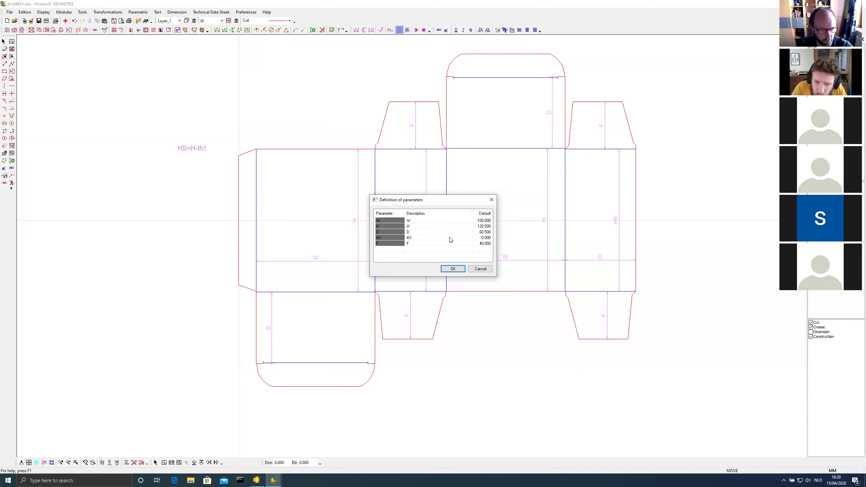
double_click(482, 237)
text(50)
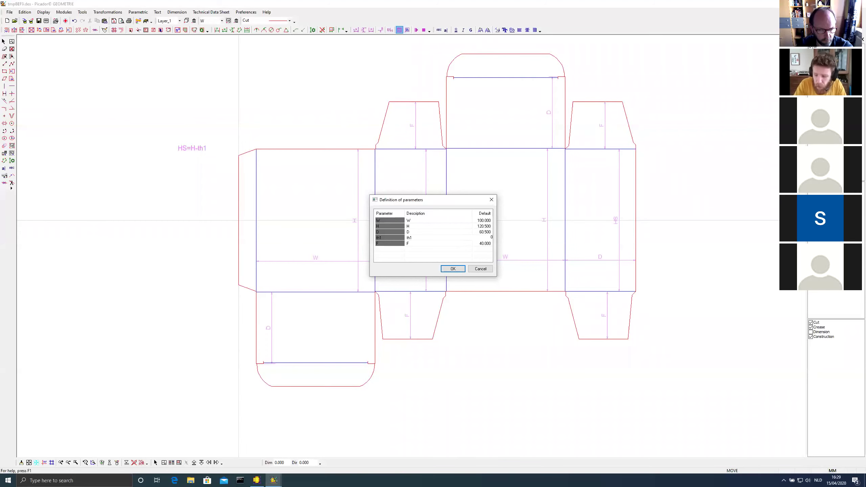
key(Return)
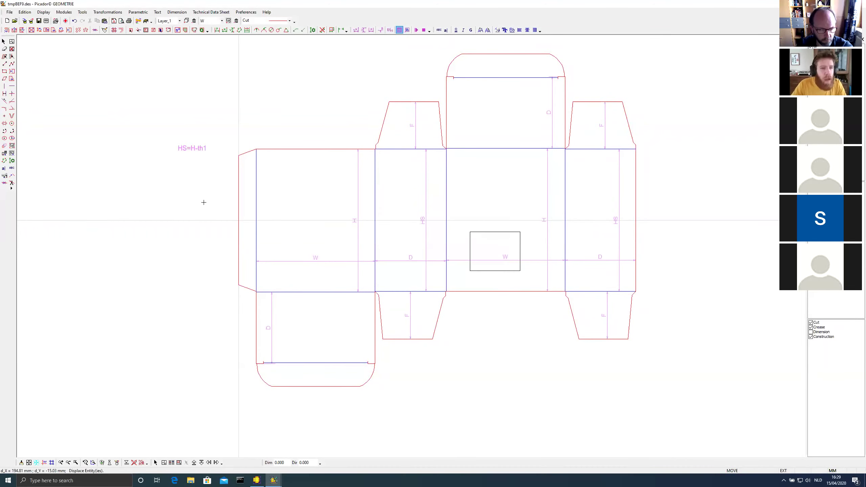
click(157, 170)
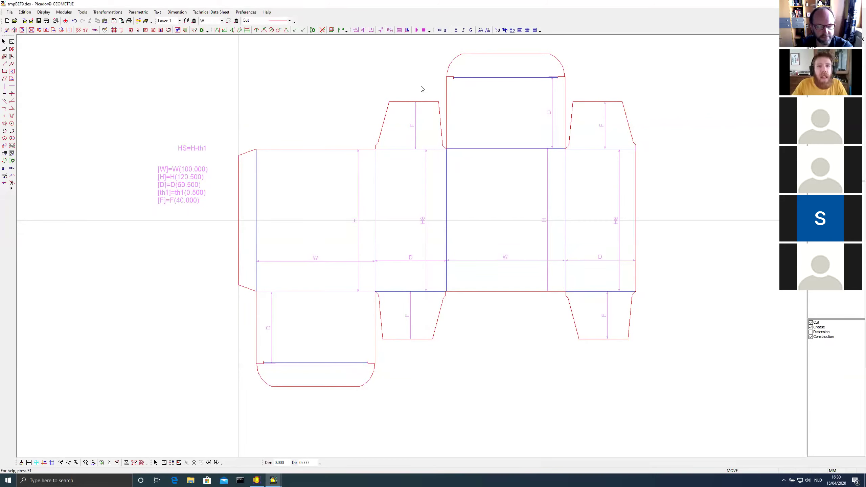
Open the parametric component generator and examine the HS formula line in the component code
click(407, 30)
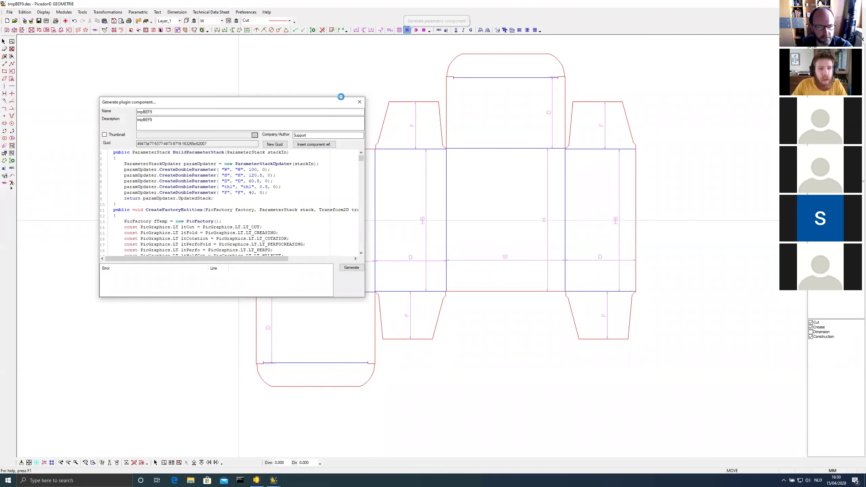
drag(328, 96, 548, 91)
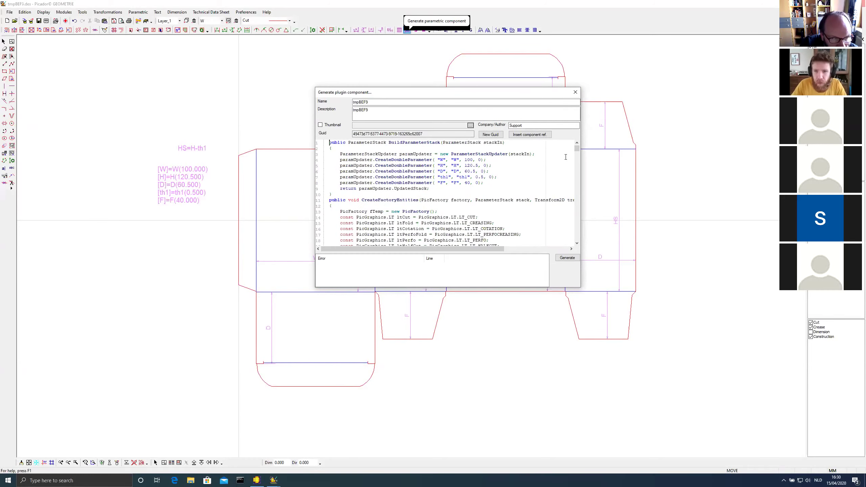
drag(577, 151, 576, 153)
drag(384, 184, 348, 185)
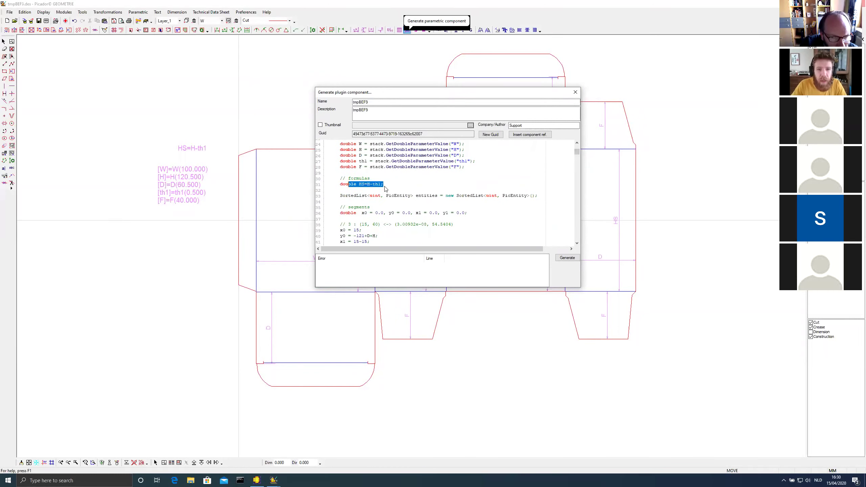
click(393, 185)
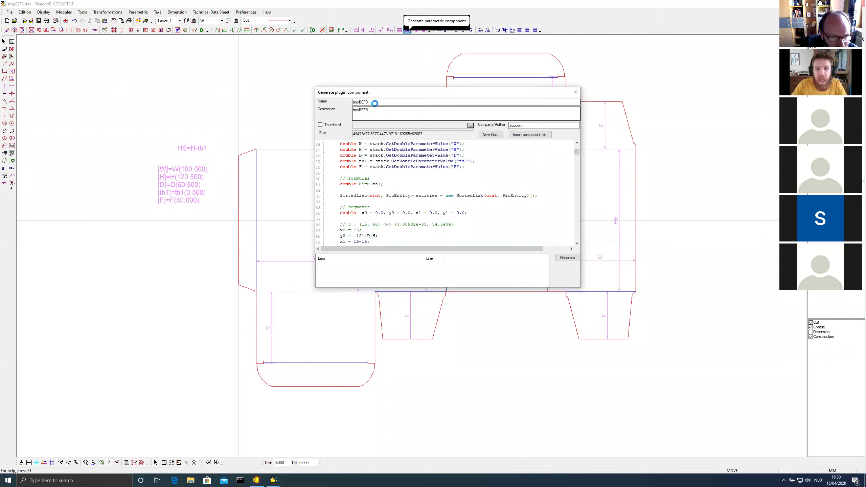
Generate the plugin component, inspect the tuck flaps in the validation preview, and close it without validating
click(568, 258)
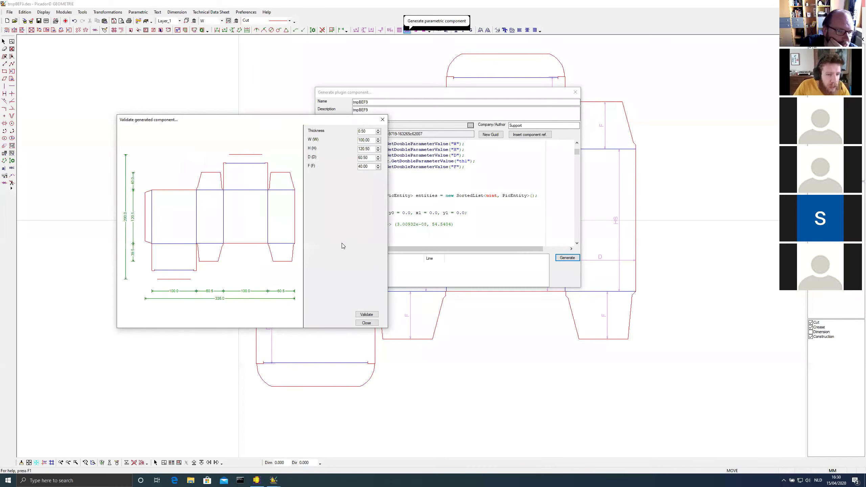
drag(286, 121, 616, 159)
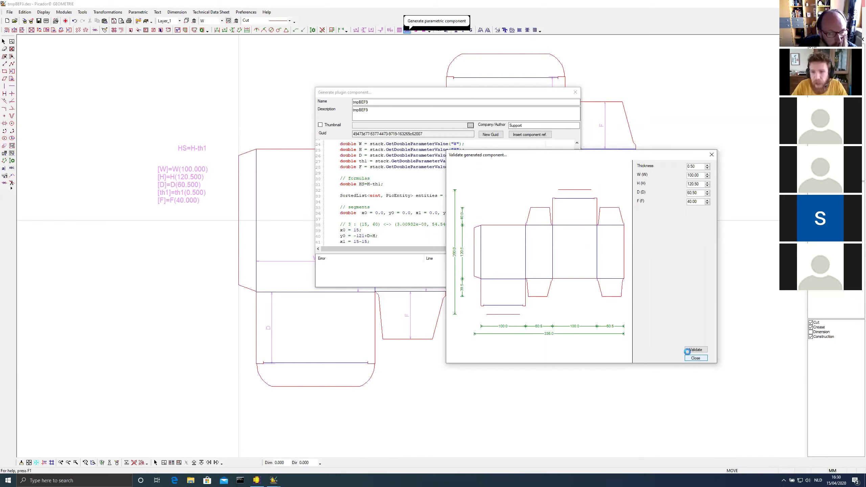
click(696, 359)
click(576, 92)
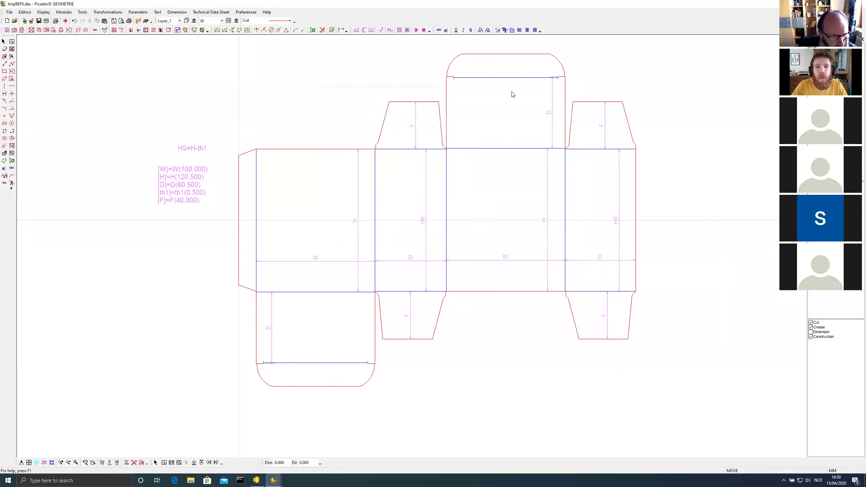
Add a parametric dimension labelled I between the tuck crease and the outer edge of the upper tuck flap
click(371, 30)
click(477, 78)
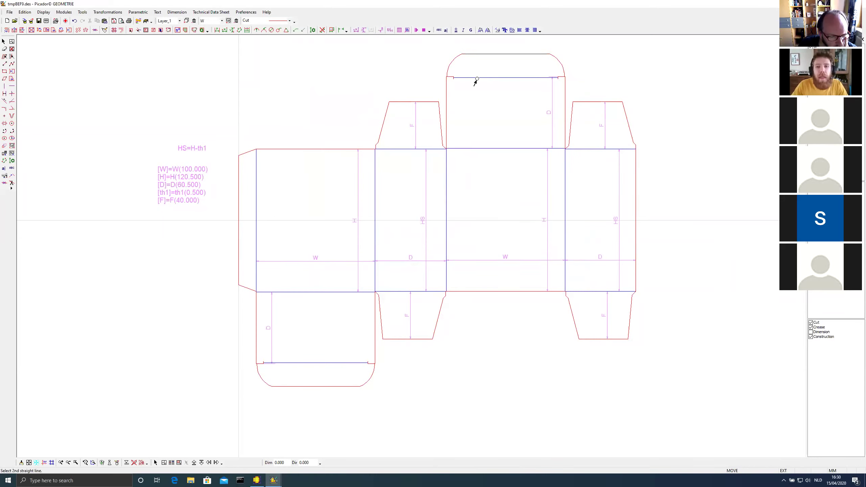
click(537, 78)
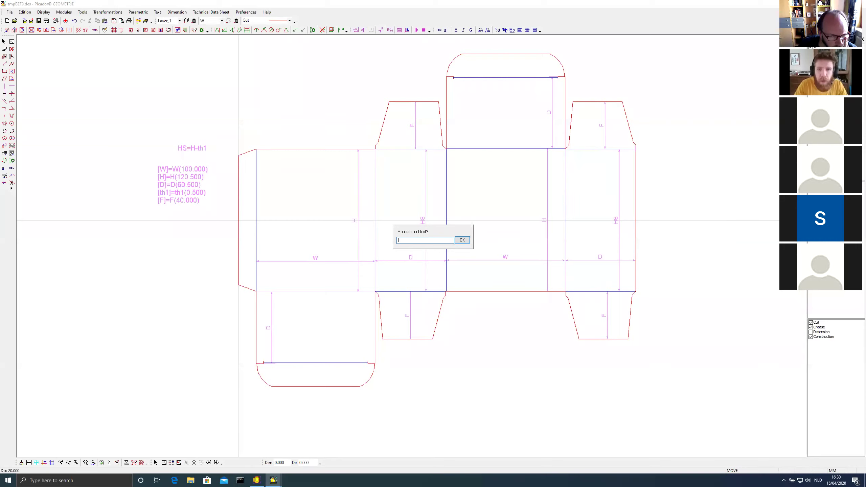
click(467, 240)
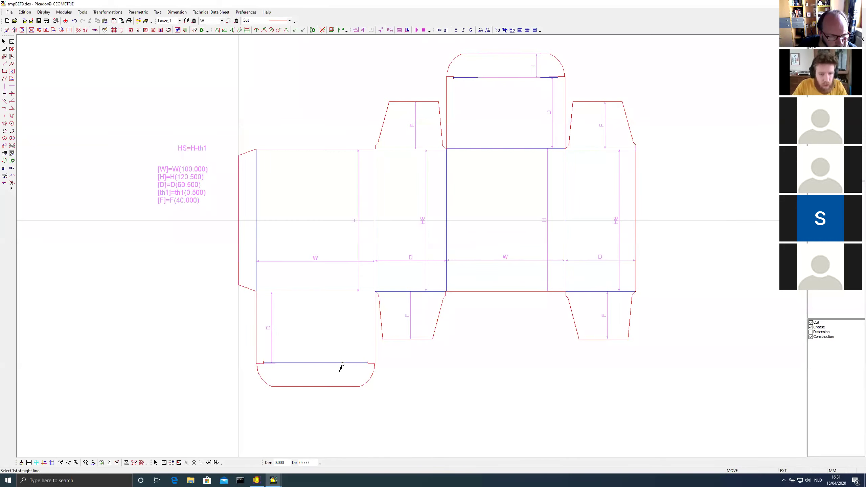
Add a parametric dimension labelled I between the tuck crease and the outer edge of the lower tuck flap
click(342, 364)
click(347, 387)
click(348, 387)
text(I)
key(Return)
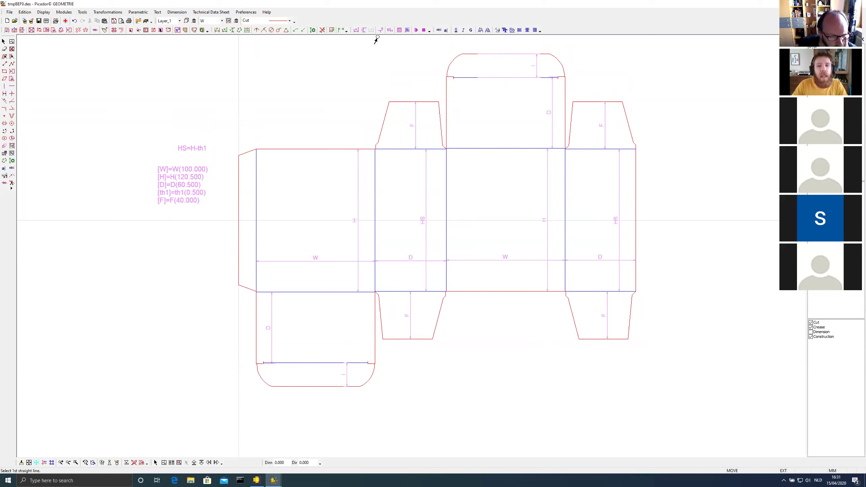
Rebuild the box with the default parameter values and generate the plugin component again to inspect its validation preview
click(408, 30)
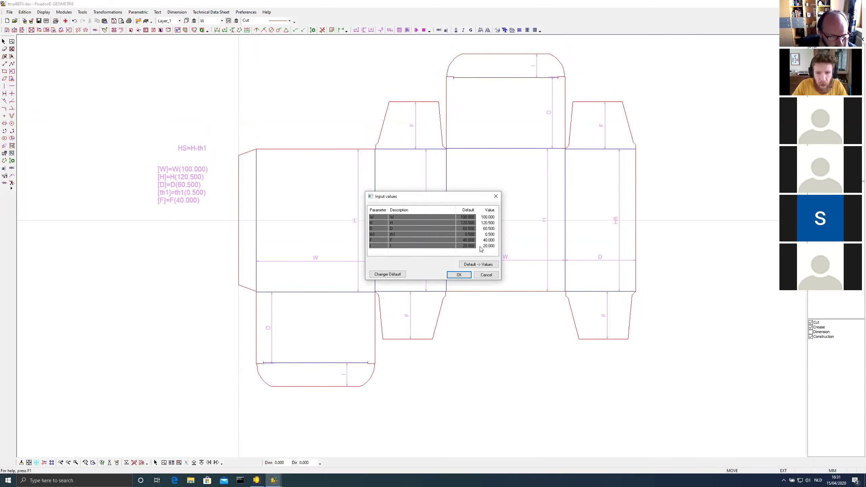
click(460, 275)
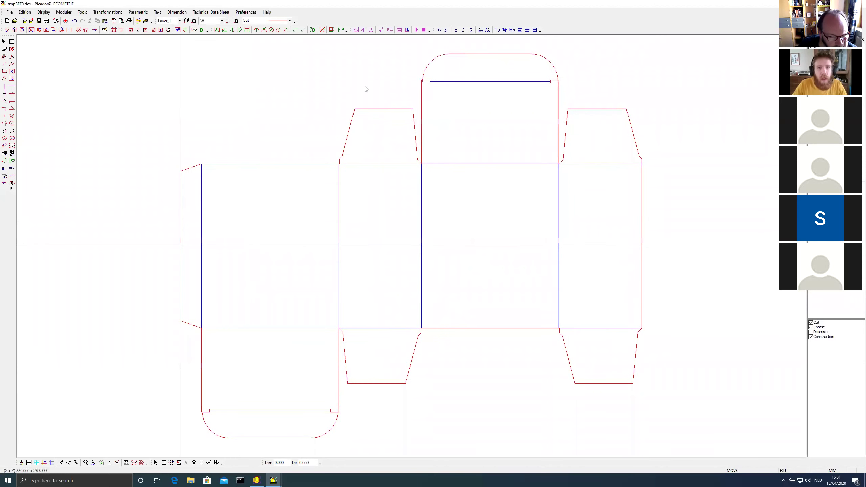
click(408, 31)
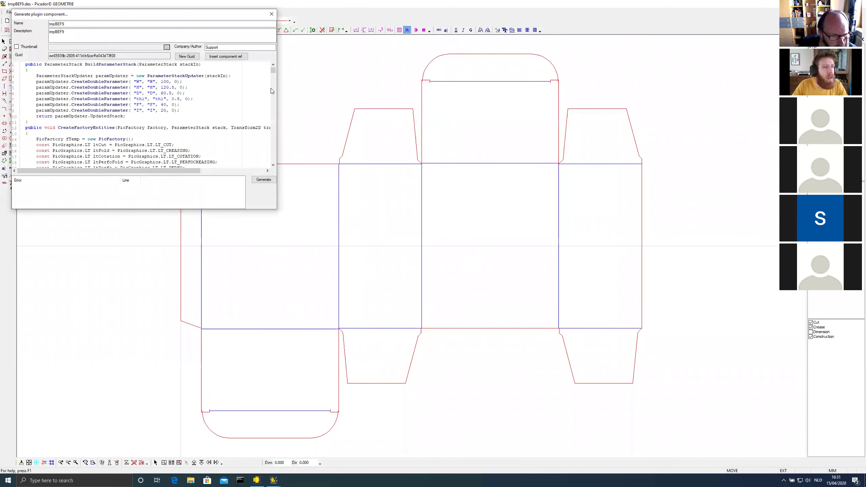
click(263, 180)
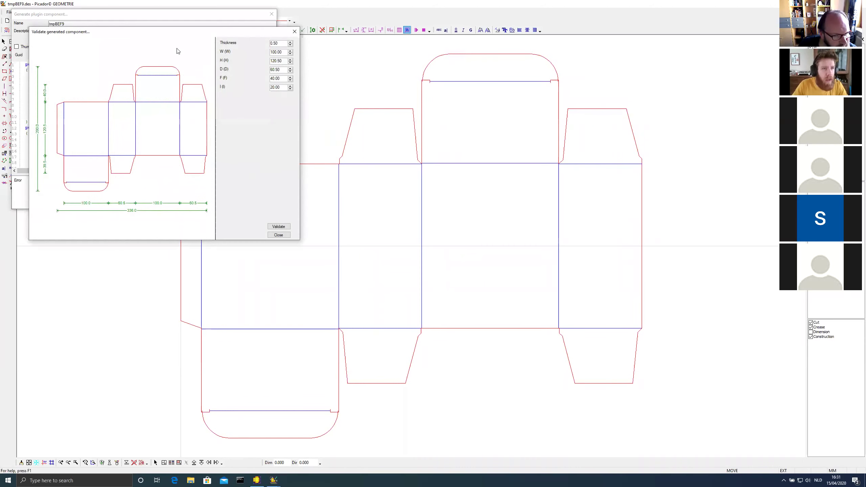
drag(180, 32, 493, 125)
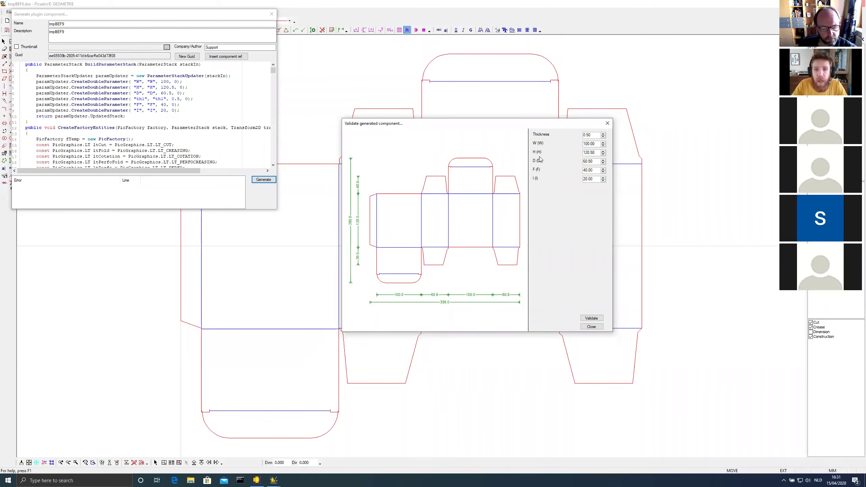
click(592, 327)
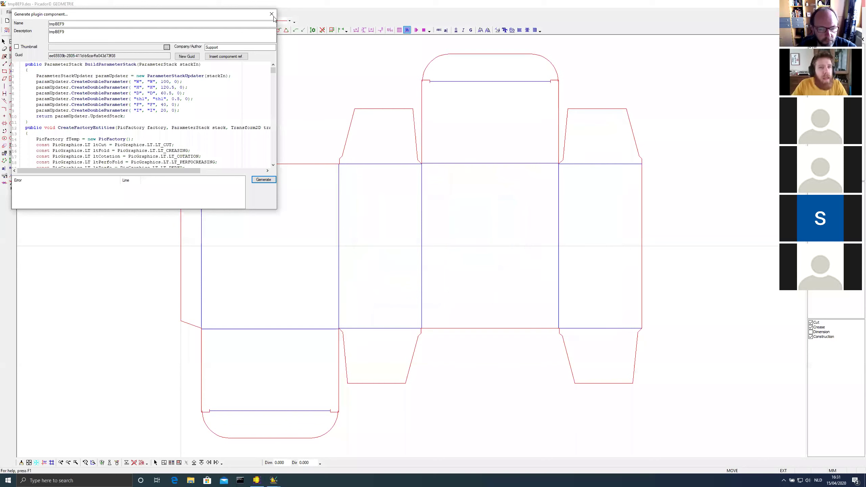
click(271, 14)
Set the parameter descriptions of W to Width, H to height and D to Depth in the parameter definitions
click(399, 30)
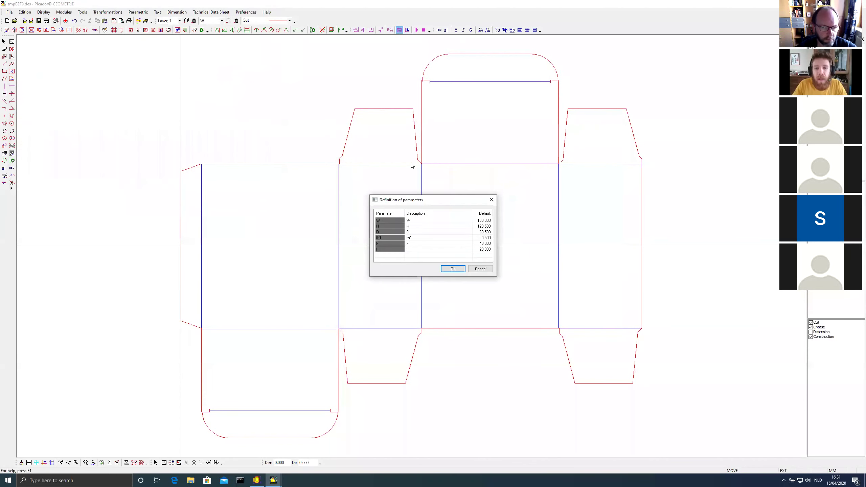
click(422, 222)
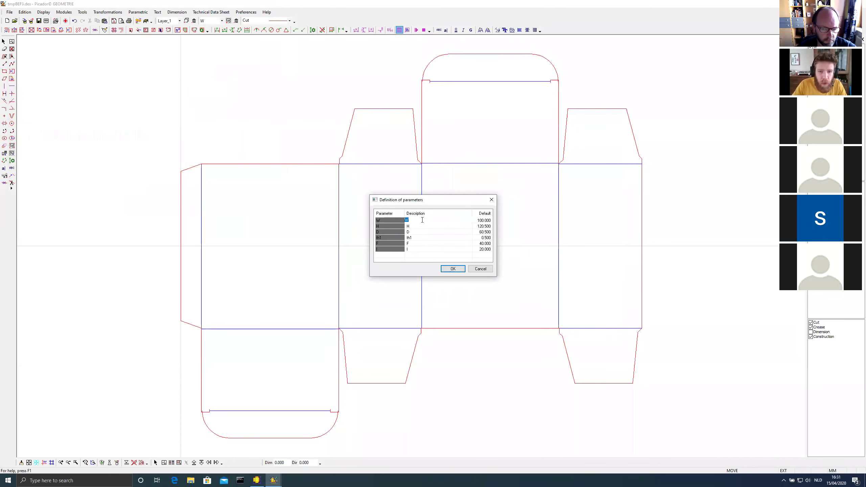
text(Width)
key(Tab)
key(Down)
click(426, 226)
text(height)
click(426, 232)
text(epth)
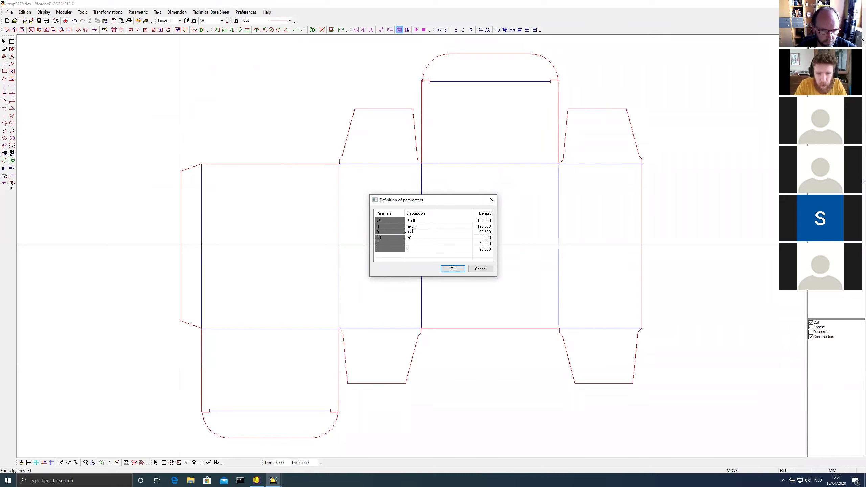
Set the description of parameter F to Flap and of I to Insert, and confirm the parameter definitions
click(424, 244)
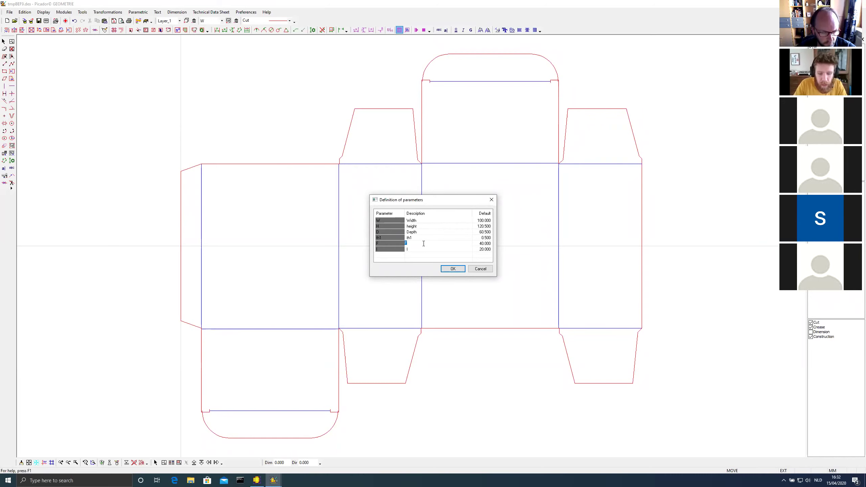
text(lap)
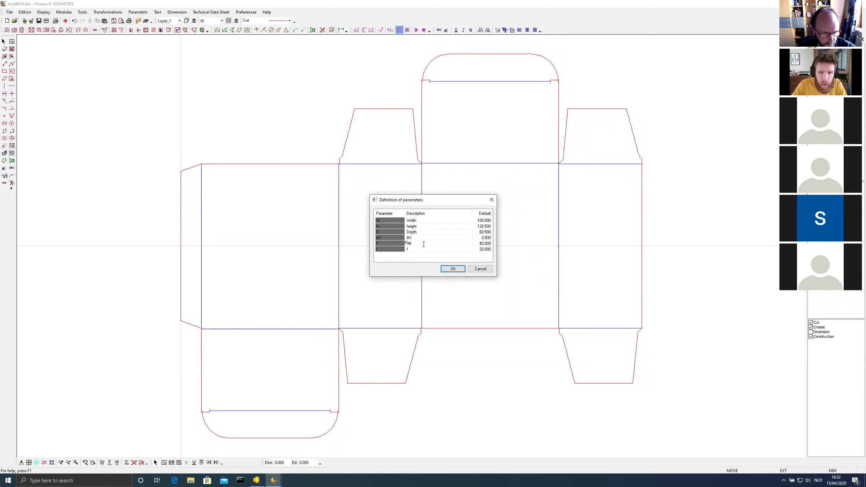
click(421, 248)
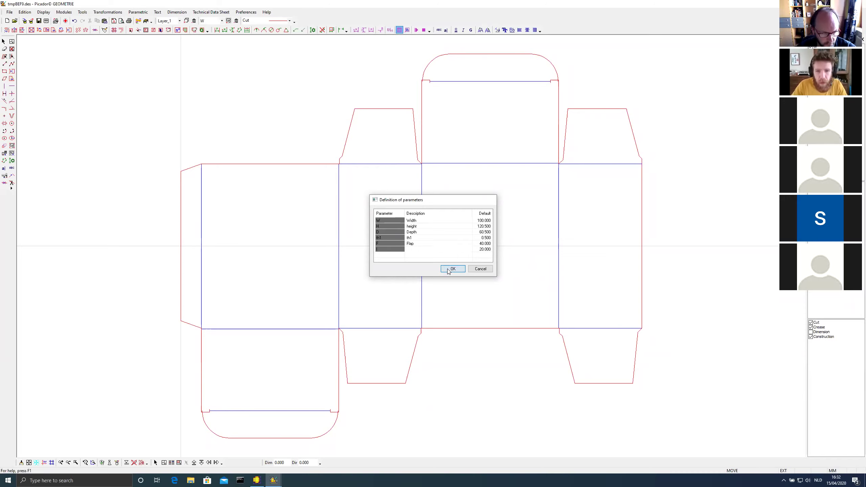
click(449, 270)
Generate the plugin component, inspect the parameter descriptions in the validation preview, and close it without validating
click(407, 30)
click(290, 207)
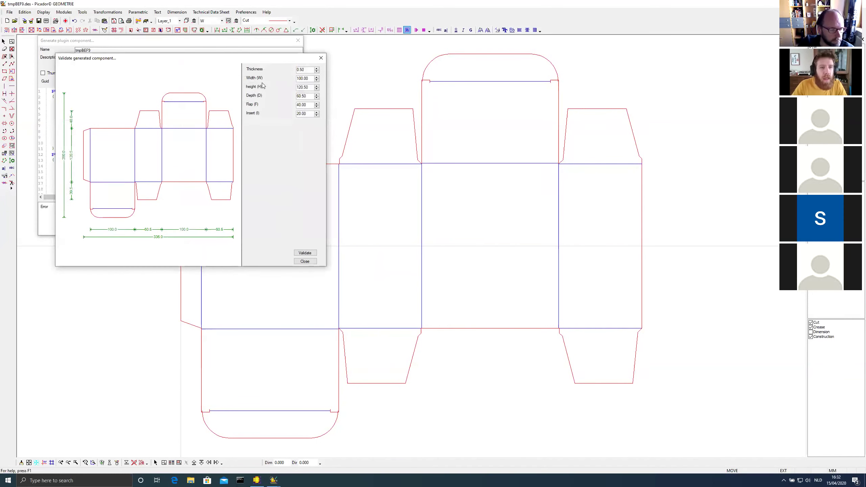
drag(264, 60, 550, 152)
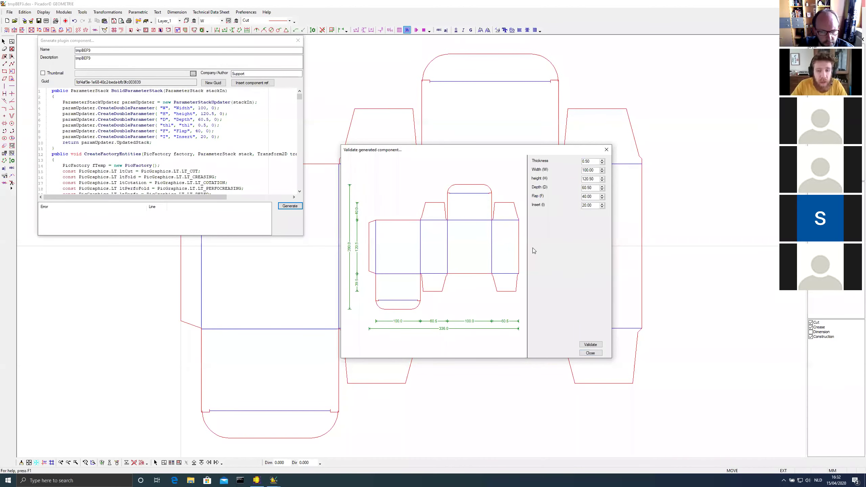
click(593, 354)
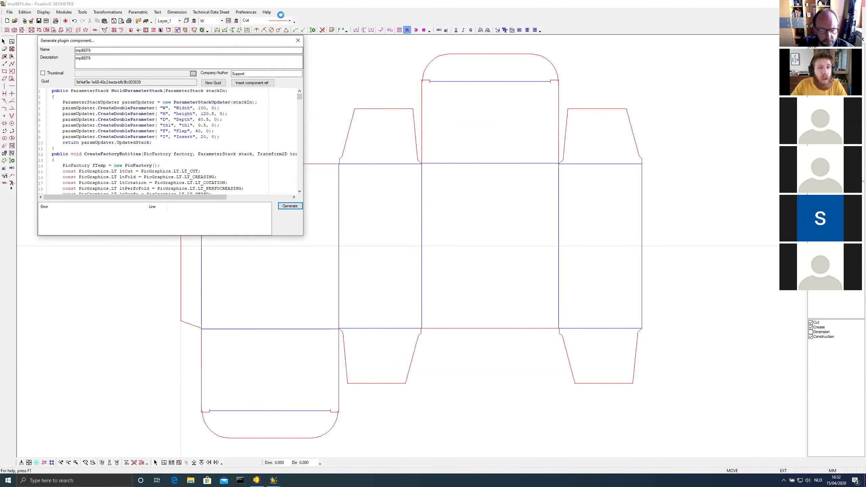
click(300, 42)
Try to add a parametric dimension labelled W between the vertical creases of the panel below the upper tuck flap
click(364, 30)
click(419, 190)
click(557, 197)
click(509, 222)
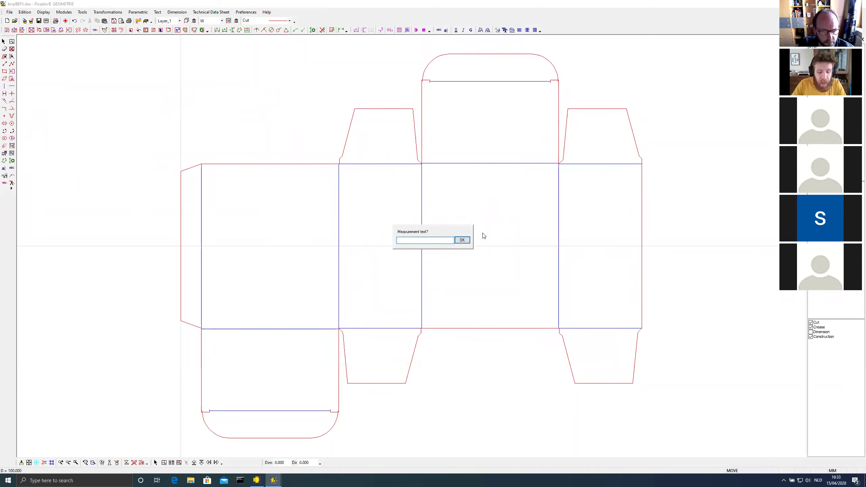
text(W)
key(Return)
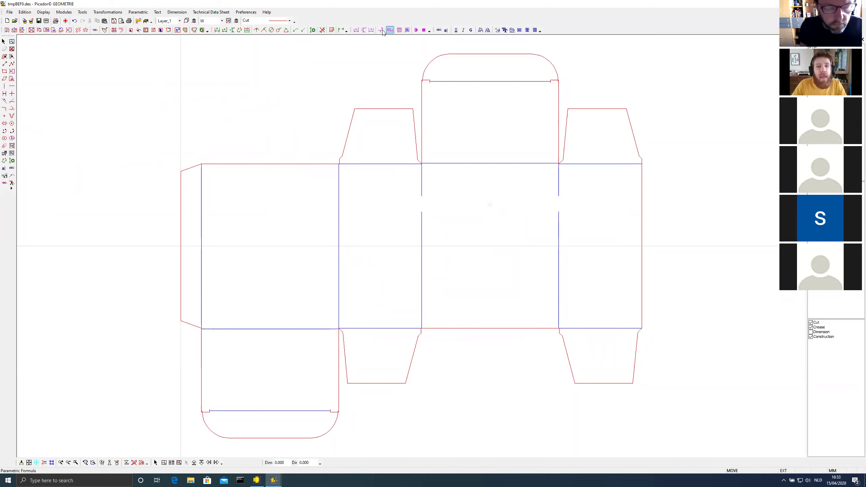
Add a parametric dimension labelled W1 between the two vertical creases of the panel below the upper tuck flap
click(372, 31)
click(421, 184)
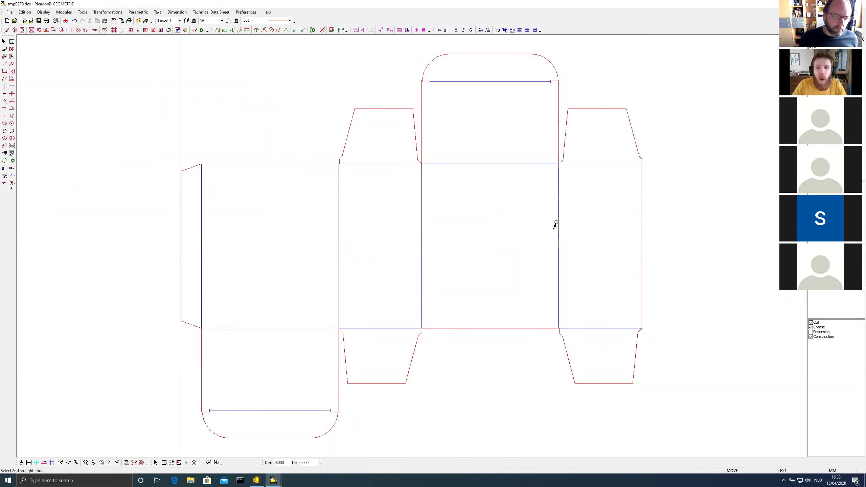
click(558, 215)
click(560, 229)
text(W1)
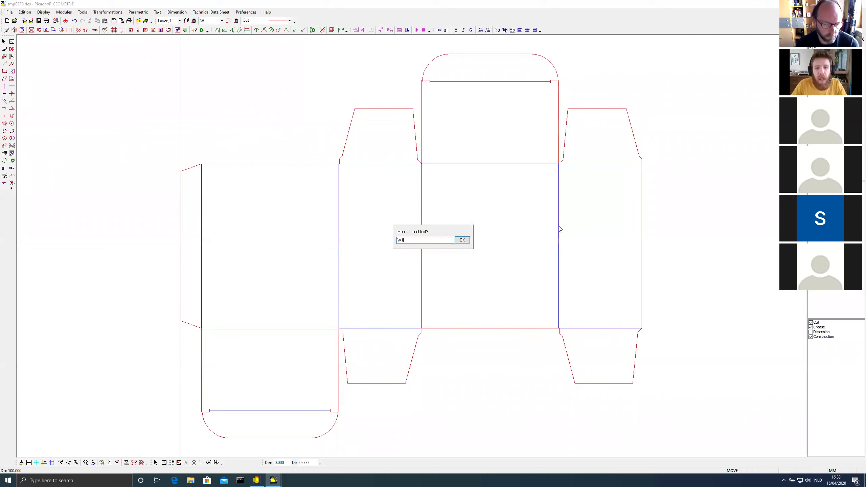
click(466, 241)
Add the parametric formula W1=W-th1 below the existing HS formula and confirm
click(390, 30)
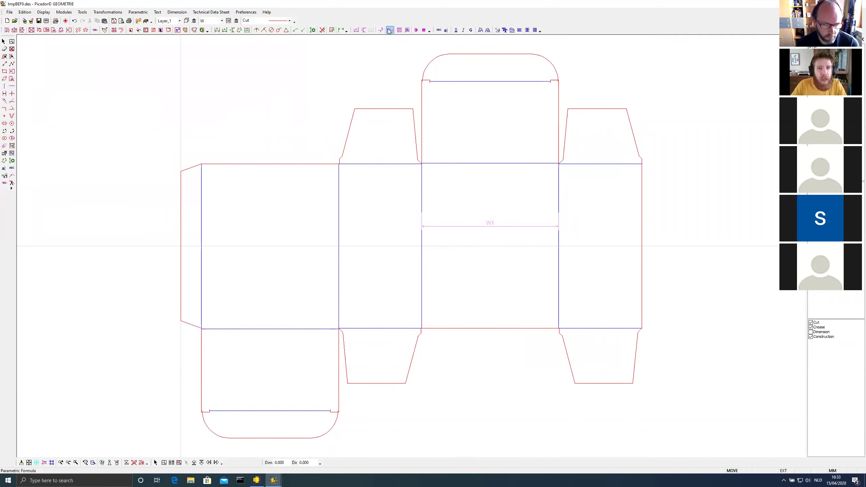
click(426, 193)
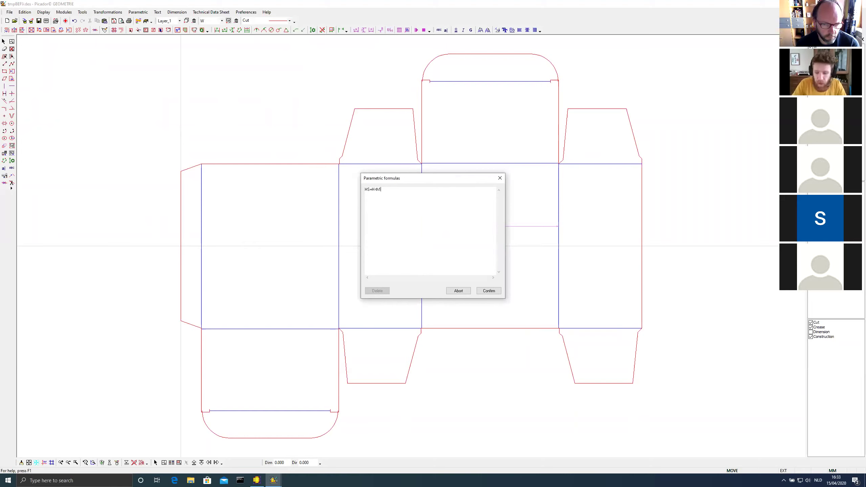
text(W1=W)
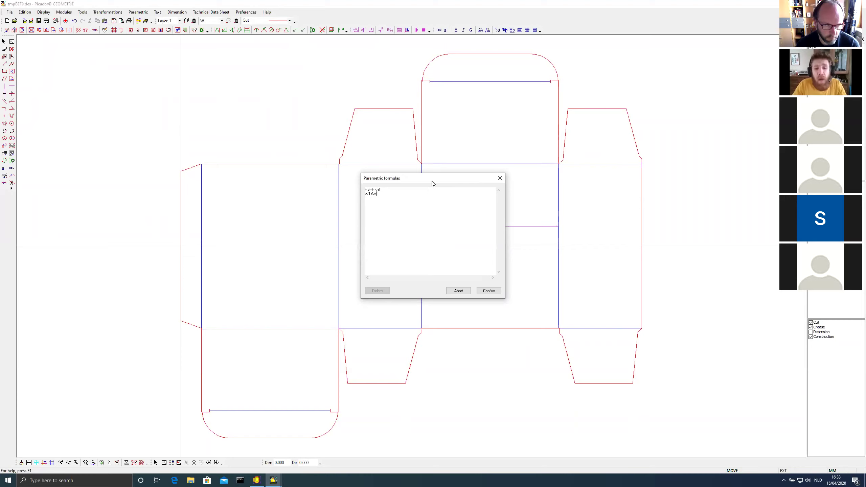
drag(435, 182, 384, 266)
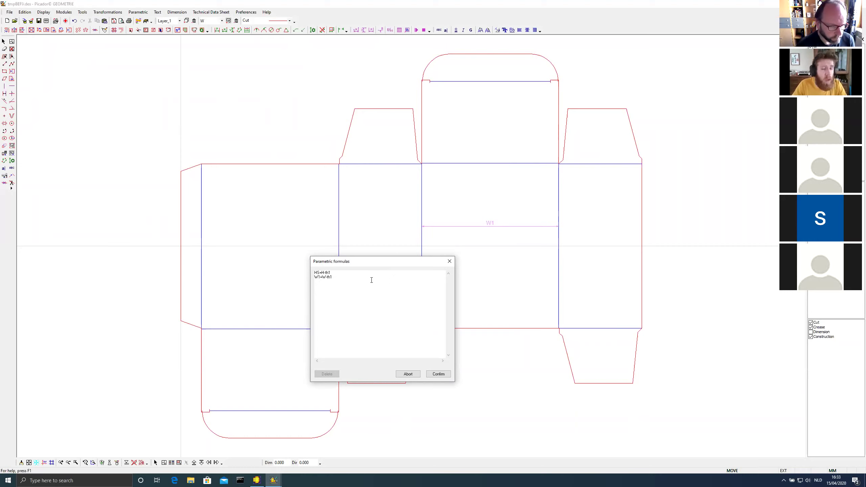
click(360, 281)
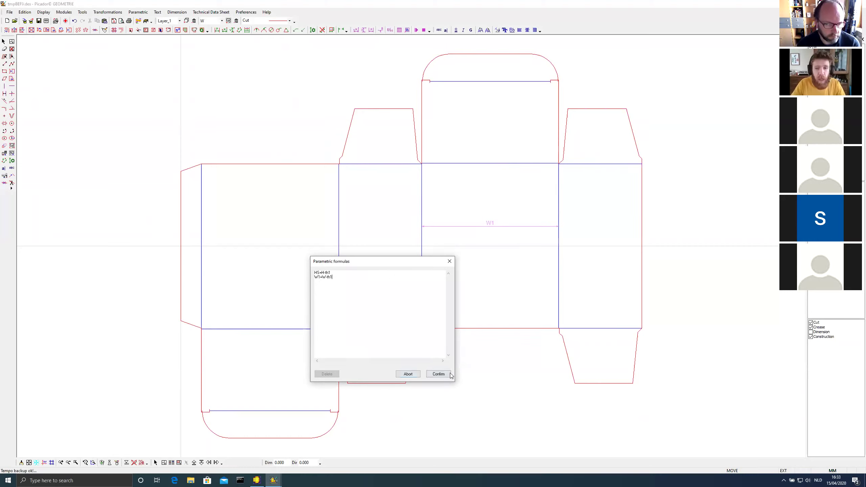
click(440, 374)
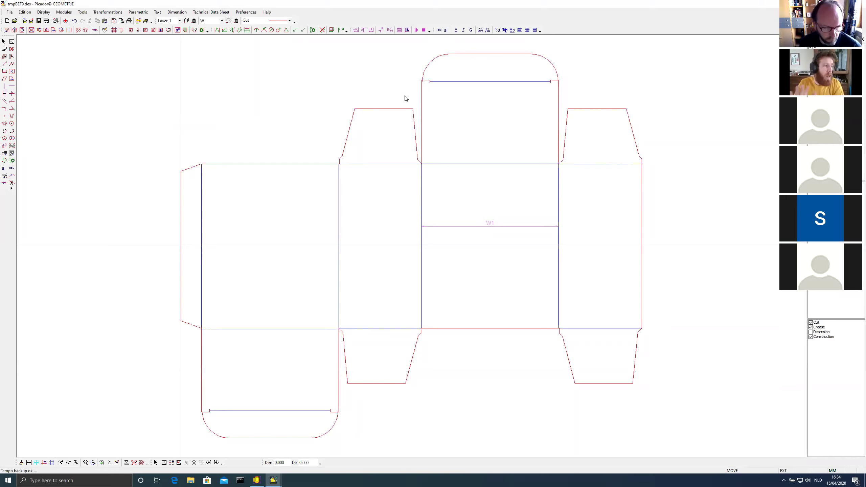
Switch to PackLib, view F_0303, and browse the FEFCO 0700 designs, including F773, F772 and F770
click(263, 479)
click(47, 371)
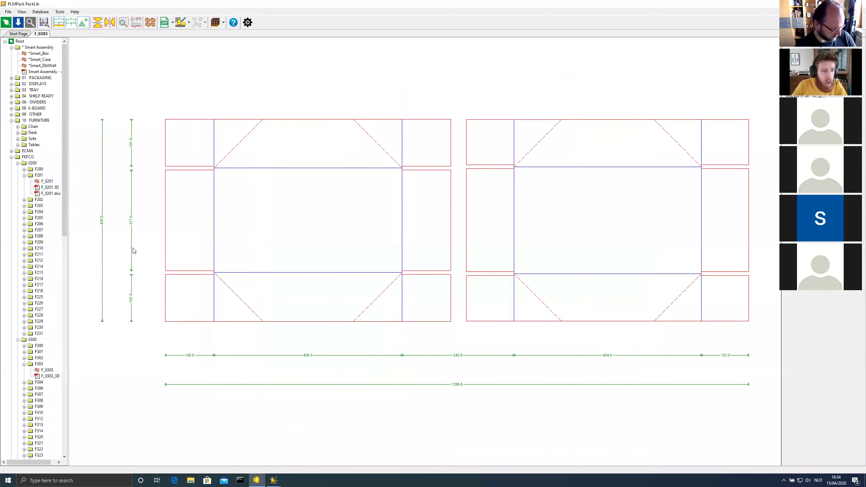
click(28, 157)
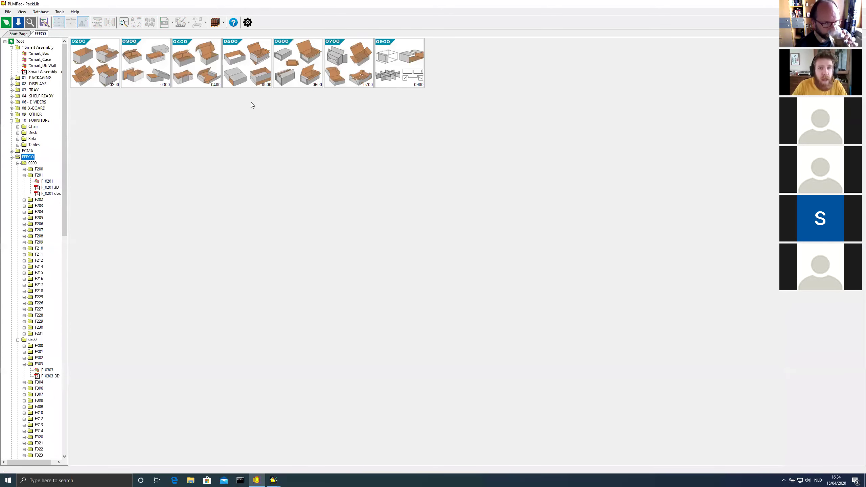
double_click(339, 70)
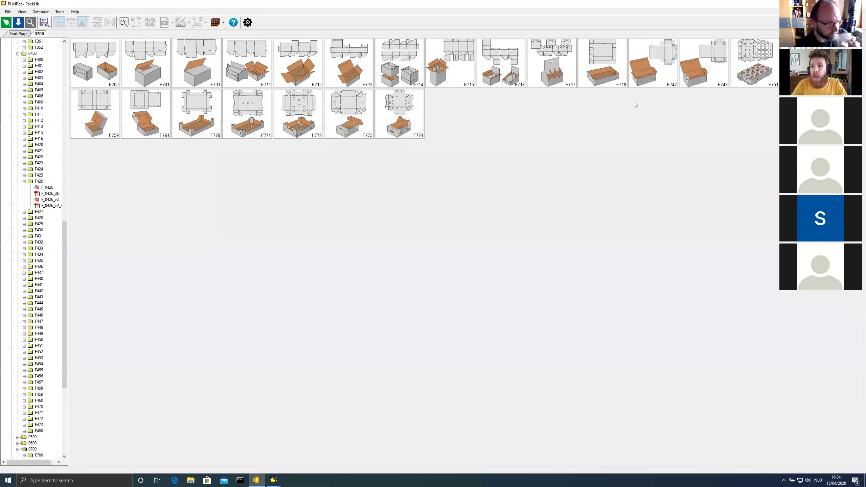
double_click(355, 121)
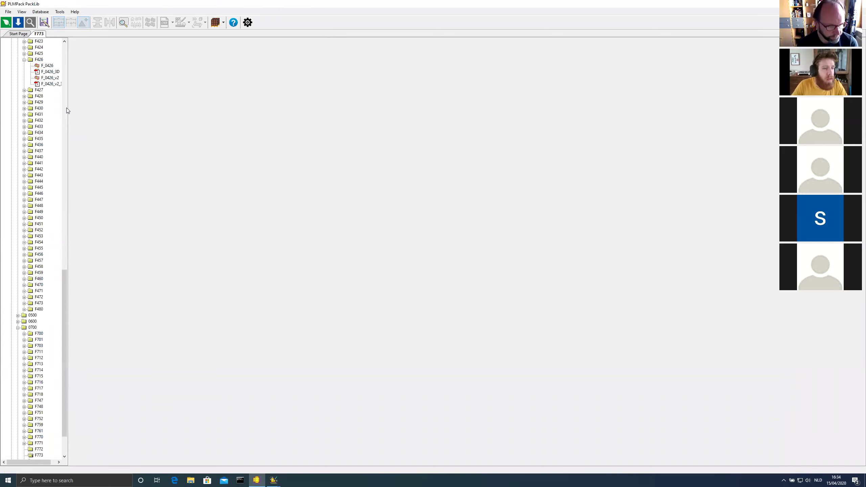
scroll(62, 341, down, 3)
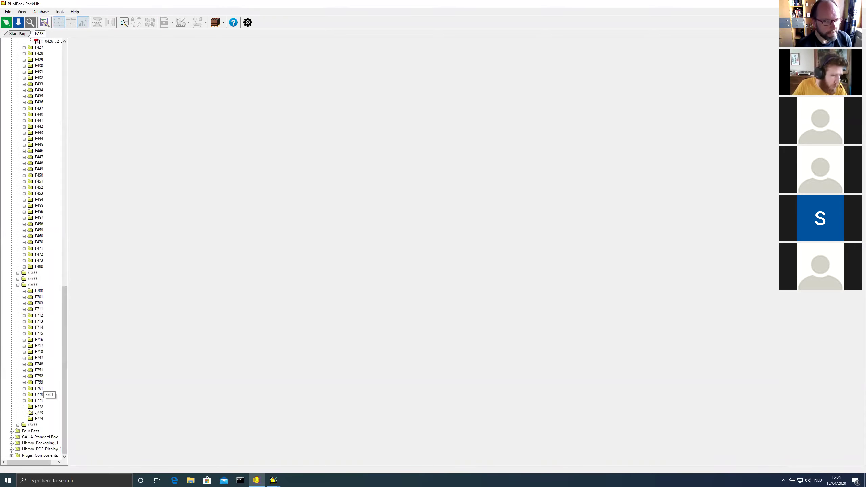
click(36, 407)
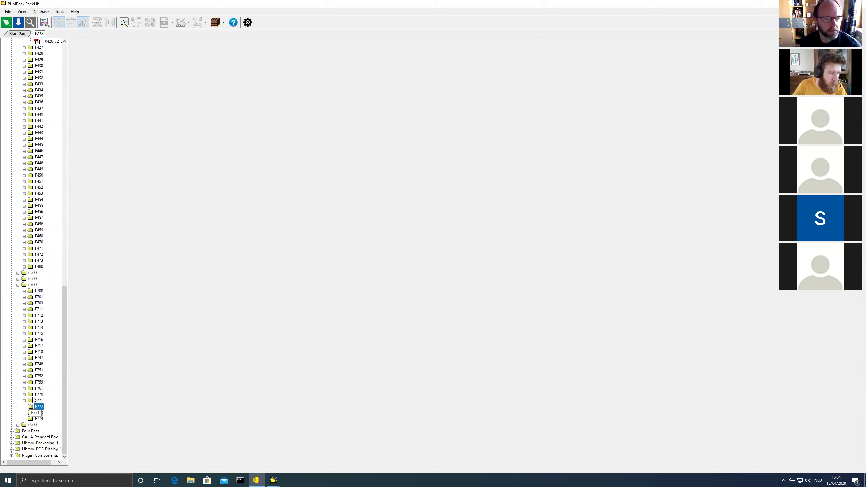
click(37, 395)
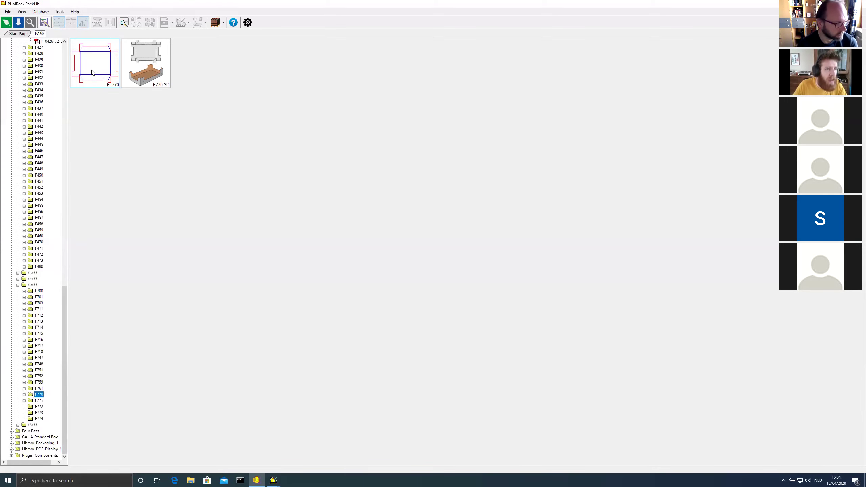
Browse the FEFCO 0600 designs and view the F_0201 and Smart_Box components
click(17, 279)
click(32, 279)
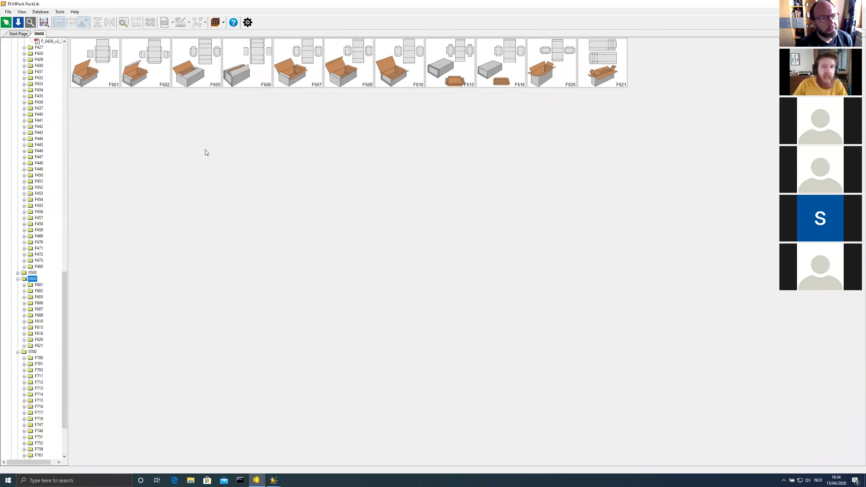
drag(63, 275, 81, 111)
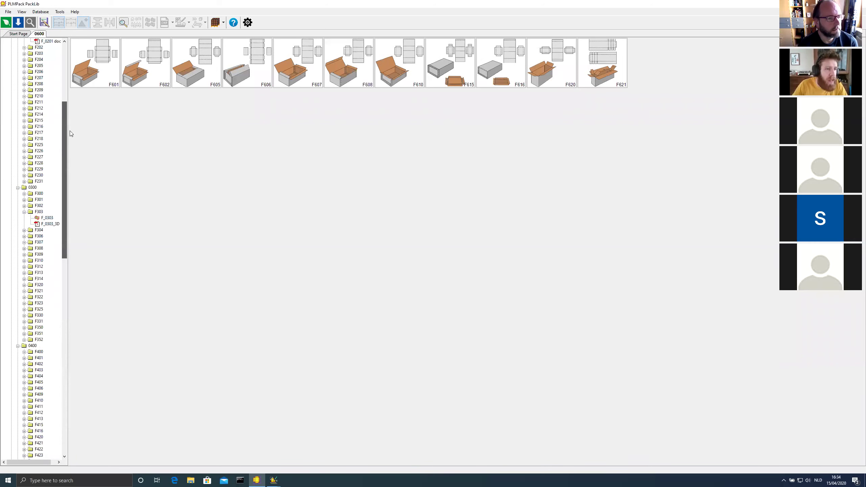
drag(65, 160, 64, 101)
double_click(46, 181)
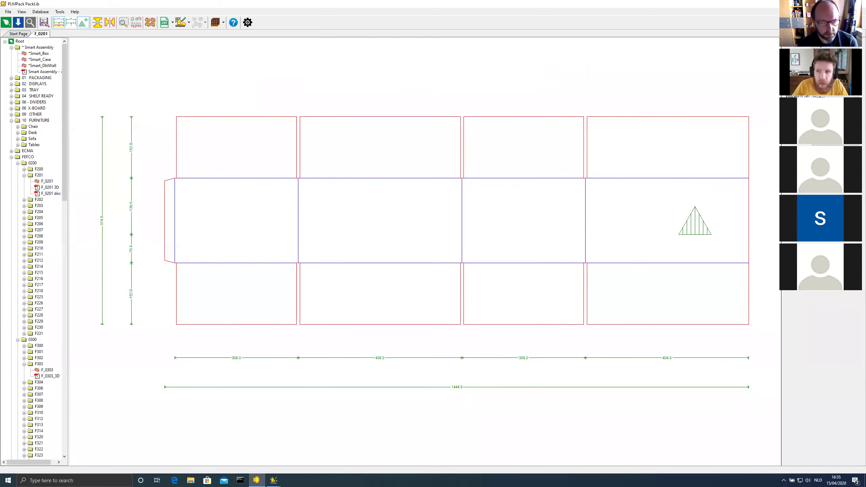
click(43, 54)
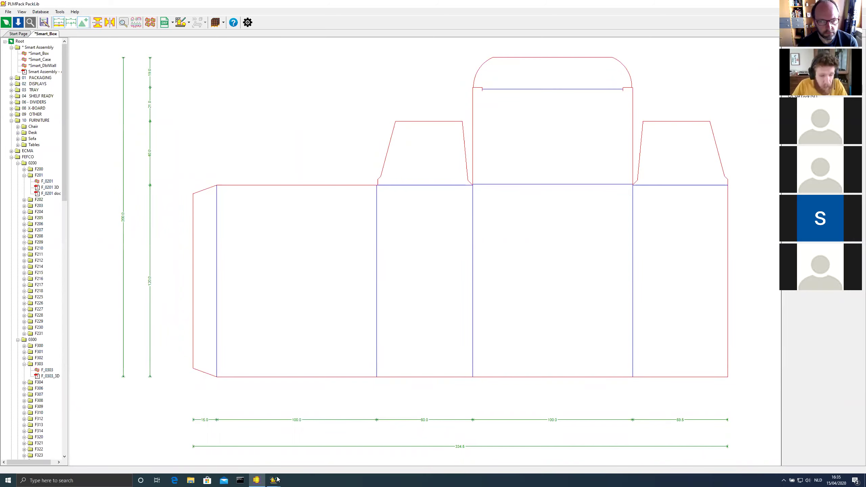
Switch back to the tmpBEF9 drawing in Picador and review its parametric formulas beside the W1 dimension
mouse_move(275, 480)
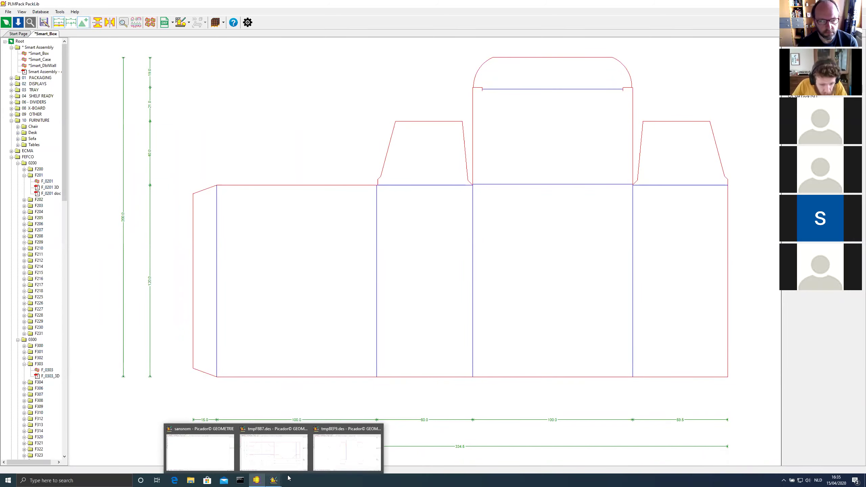
click(331, 457)
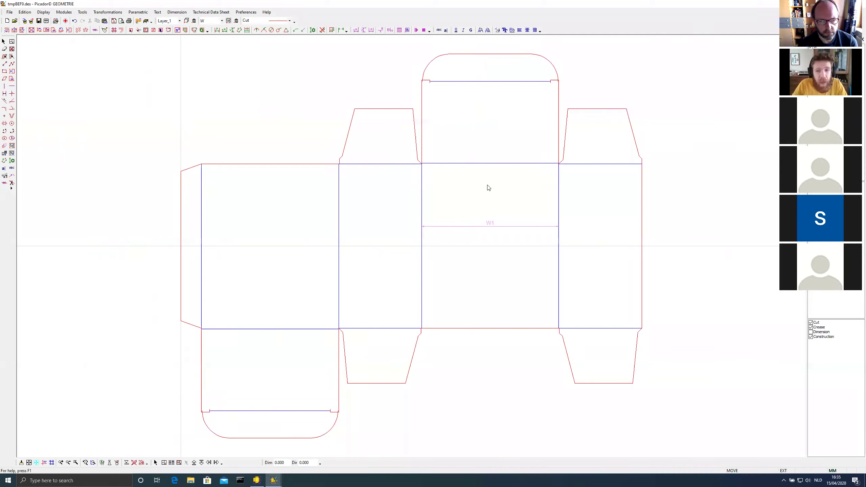
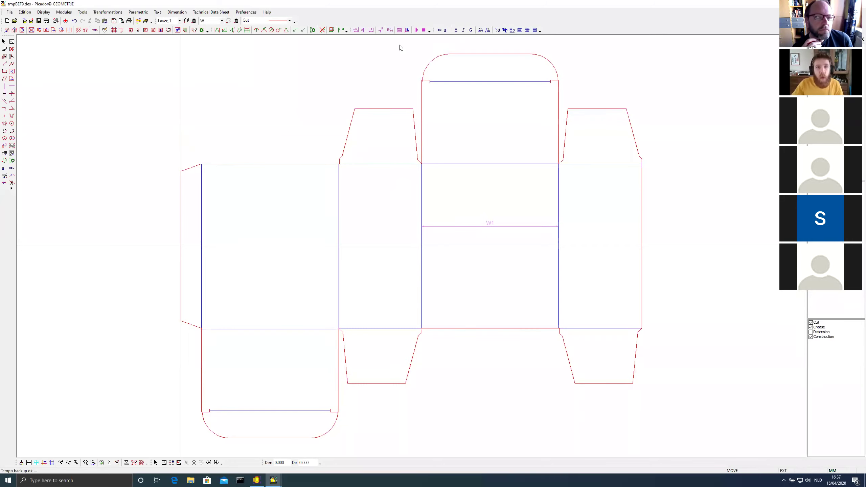
click(389, 31)
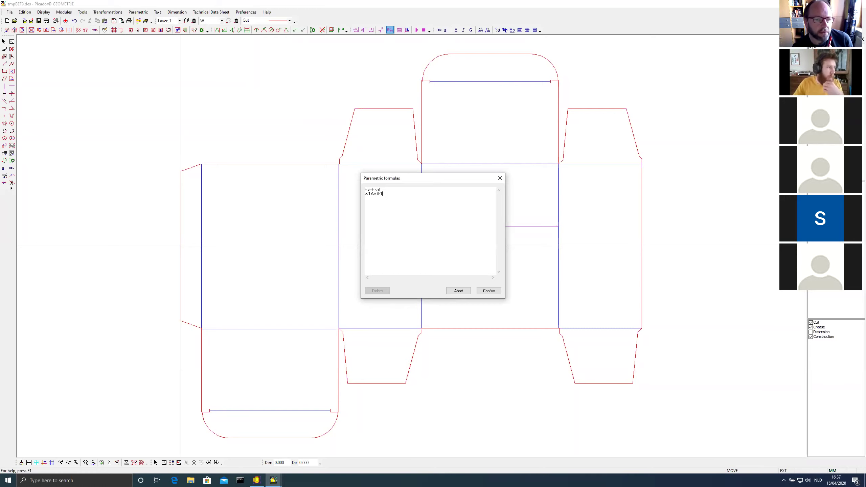
drag(408, 180, 701, 199)
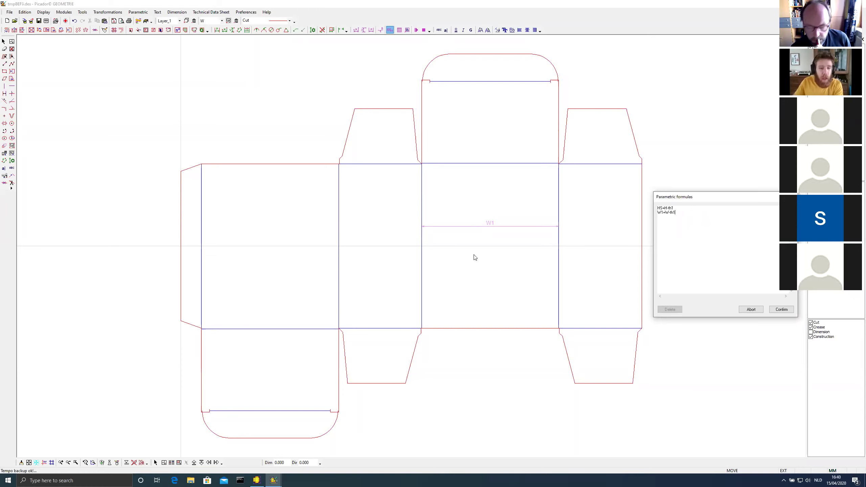
View the Smart_Box design in PackLib, return to the tmpBEF9 drawing in Picador and confirm its parametric formulas
click(258, 481)
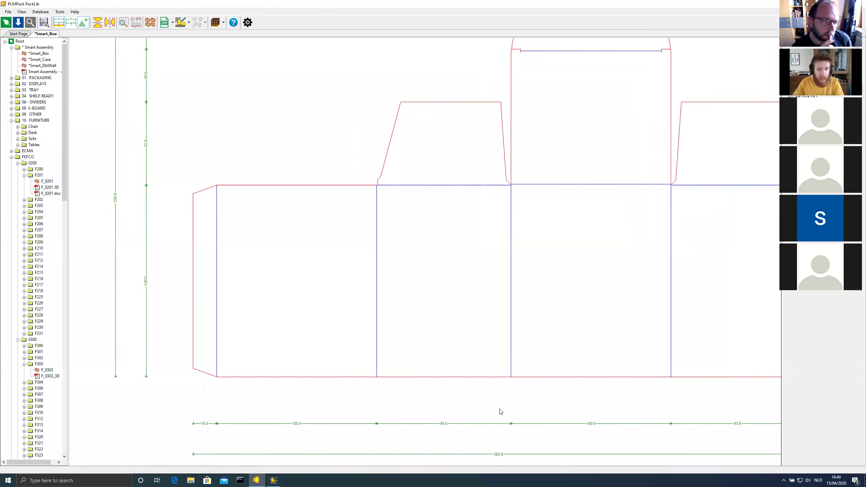
click(273, 479)
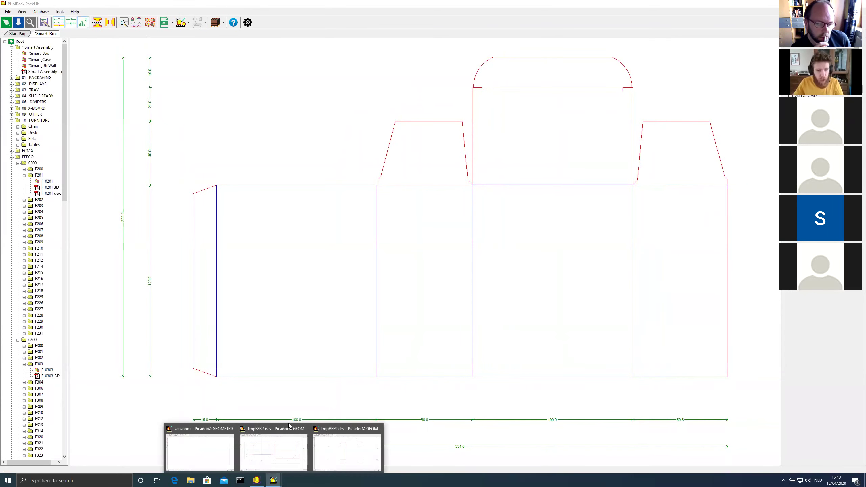
click(319, 451)
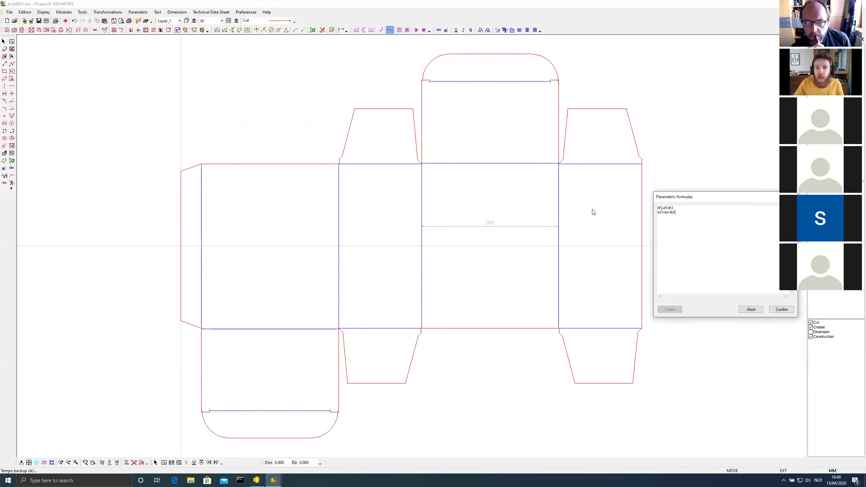
click(783, 310)
Open the definition of parameters and review the default values for width, height, th1 and flap
click(400, 29)
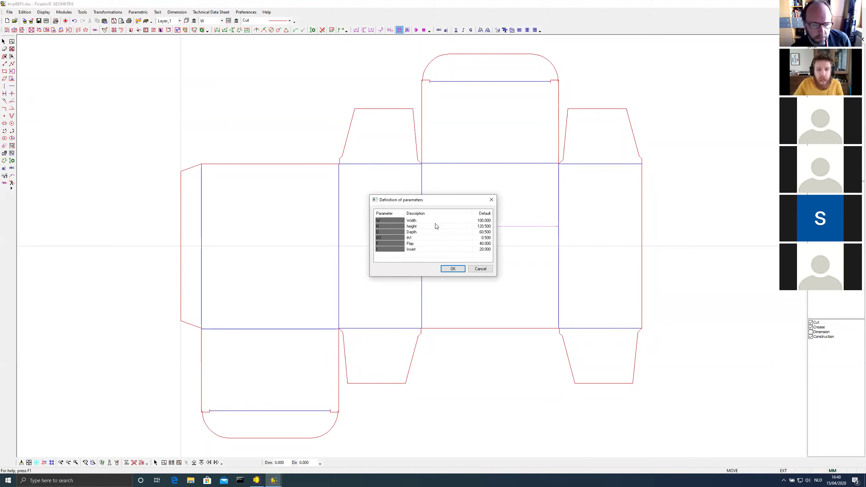
click(484, 220)
click(484, 226)
click(486, 237)
click(487, 243)
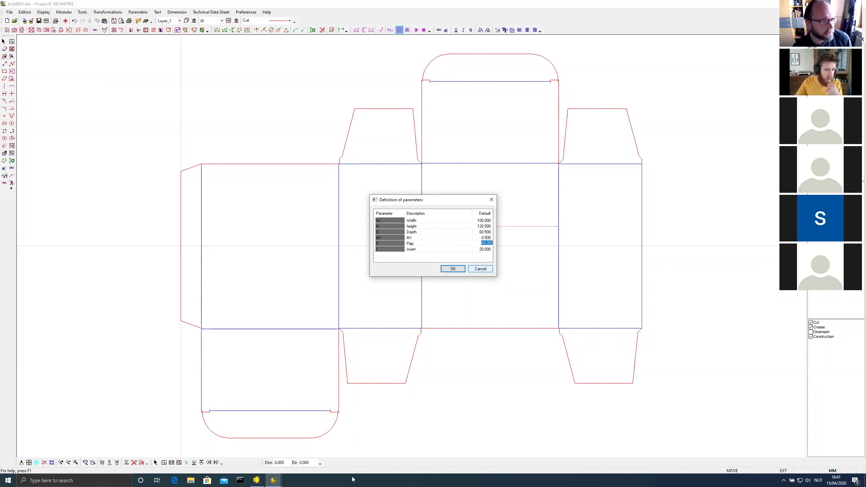
Switch to PackLib, open File Explorer and browse to the C:\picador\PackLib folder
click(256, 480)
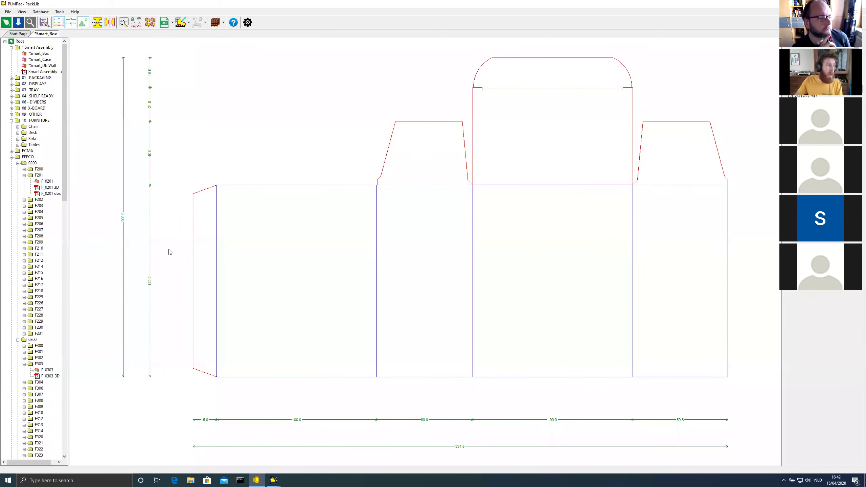
click(195, 480)
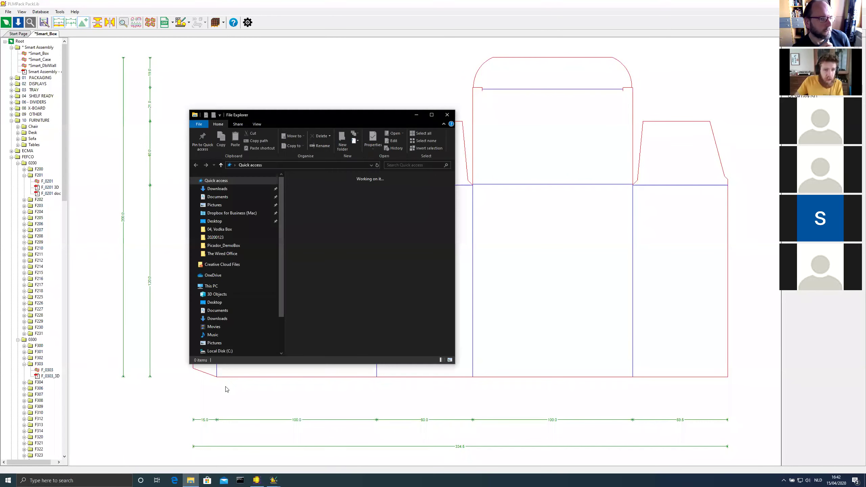
drag(282, 246, 280, 270)
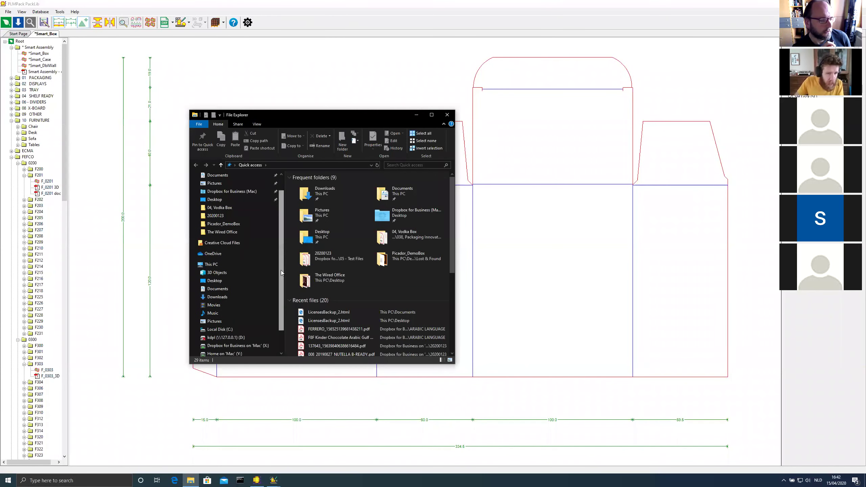
click(223, 313)
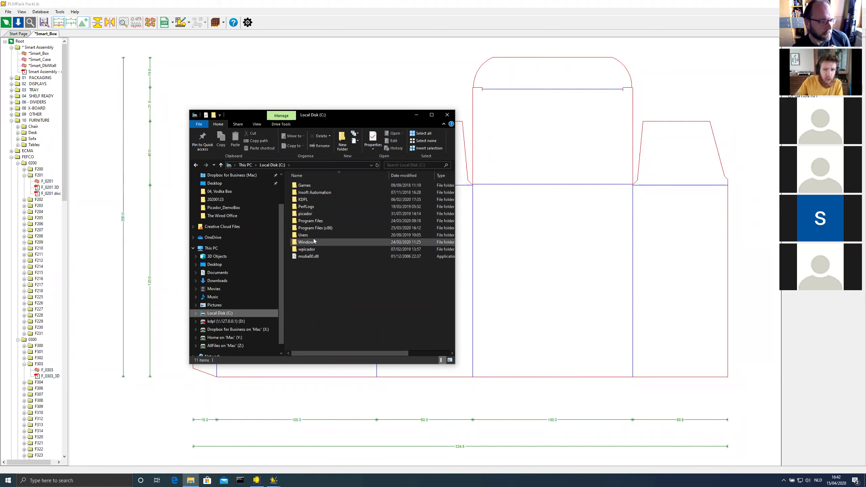
double_click(315, 214)
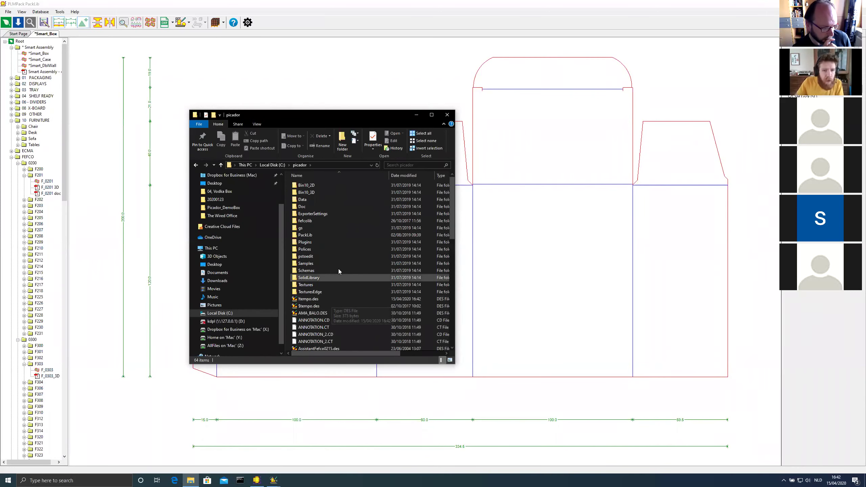
double_click(321, 235)
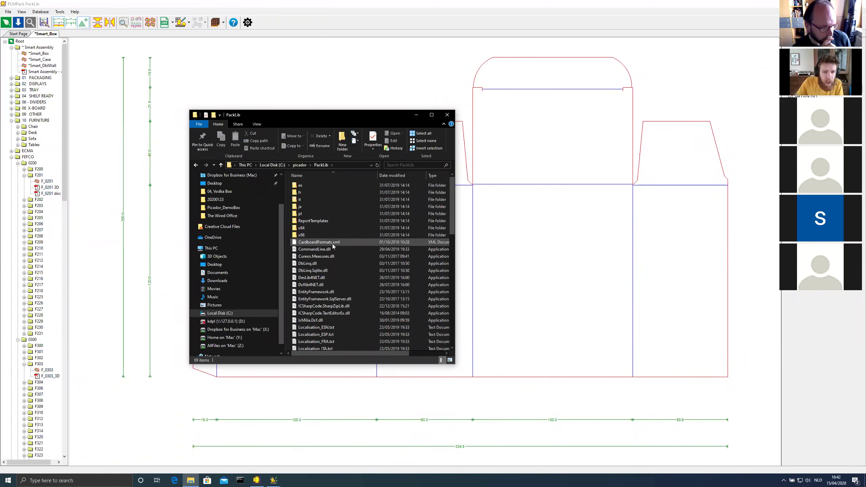
Look through the PackLib folder and its x86 subfolder, and go back to the picador folder
scroll(333, 245, down, 15)
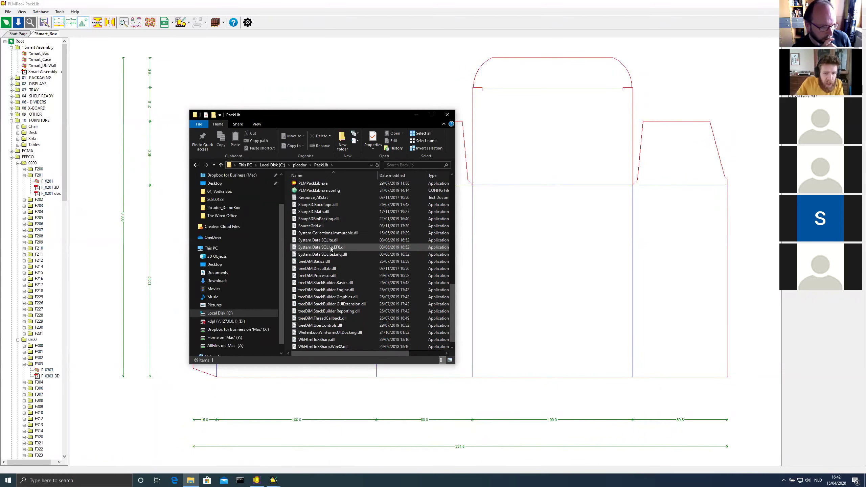
scroll(330, 248, up, 15)
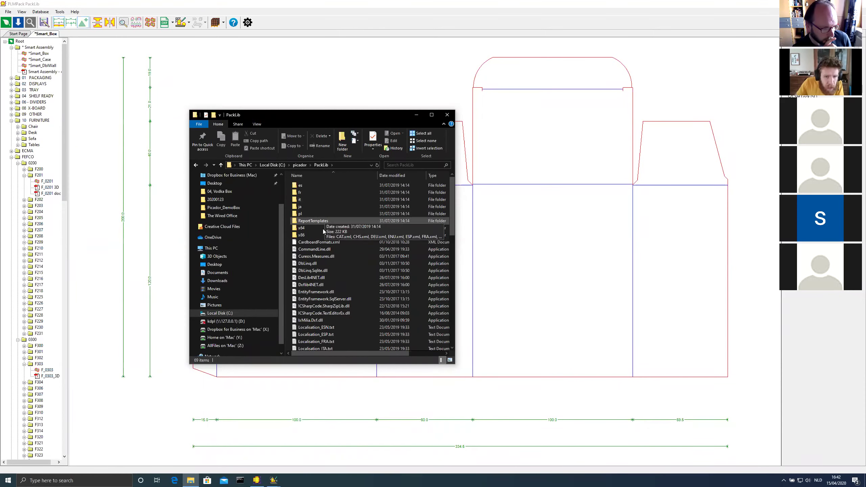
double_click(315, 234)
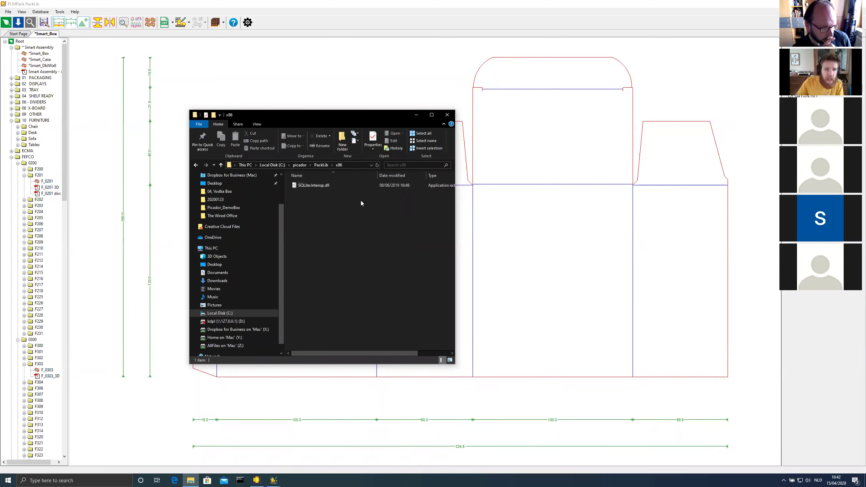
click(300, 165)
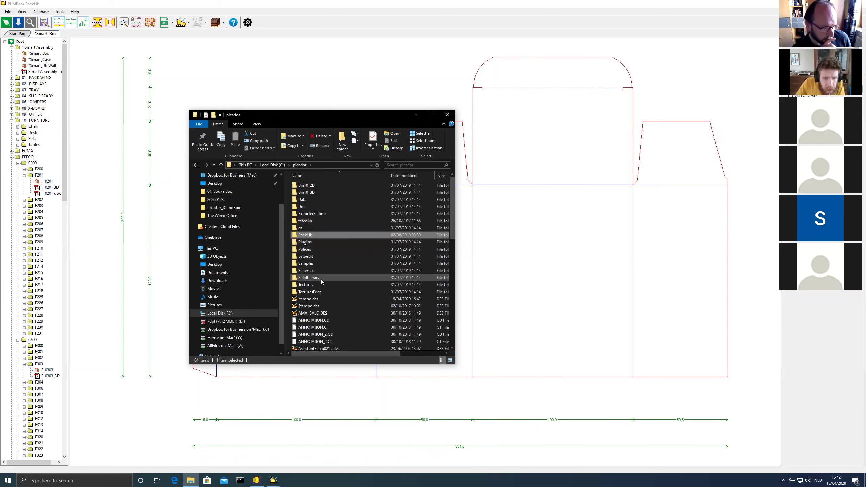
Open sdfsdfb.dll from the picador Plugins folder in WordPad, examine its contents and close it
double_click(315, 243)
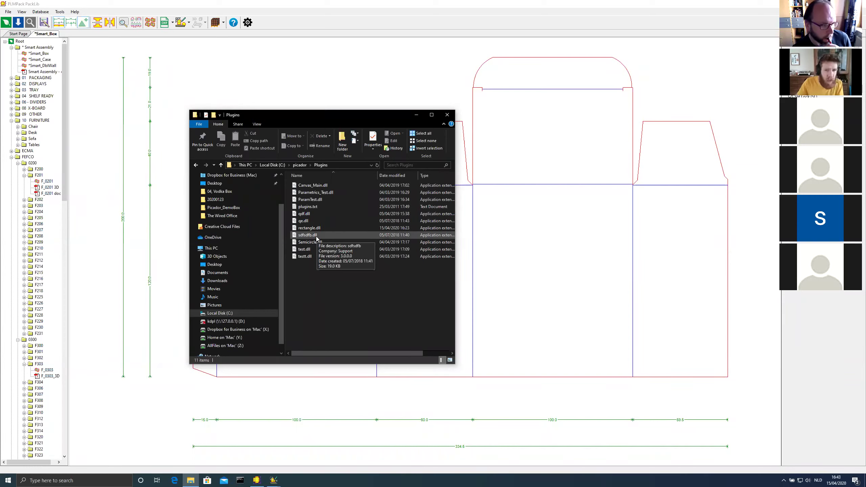
click(316, 236)
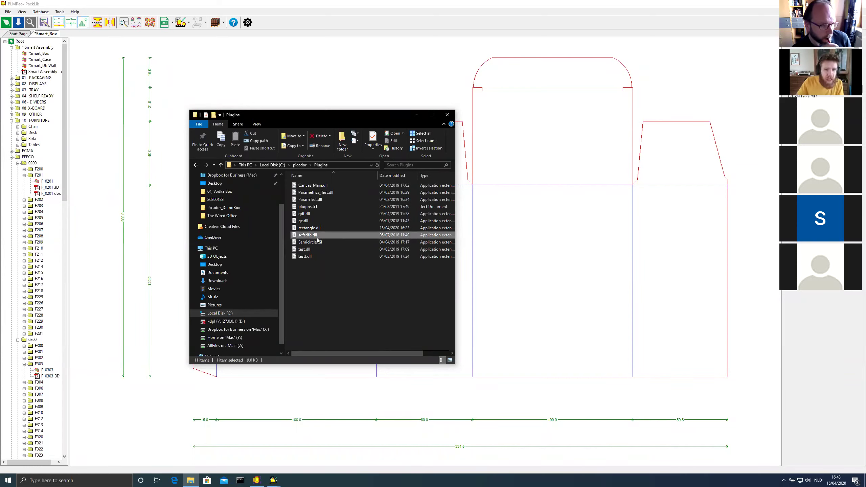
right_click(318, 239)
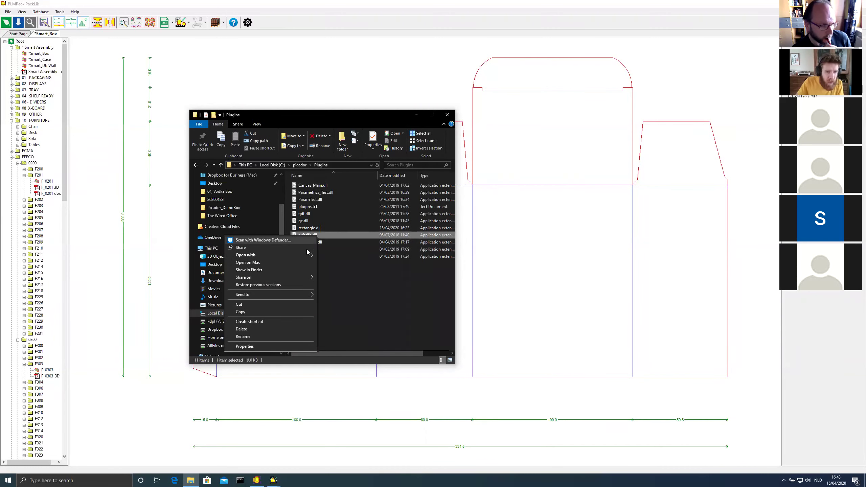
mouse_move(305, 256)
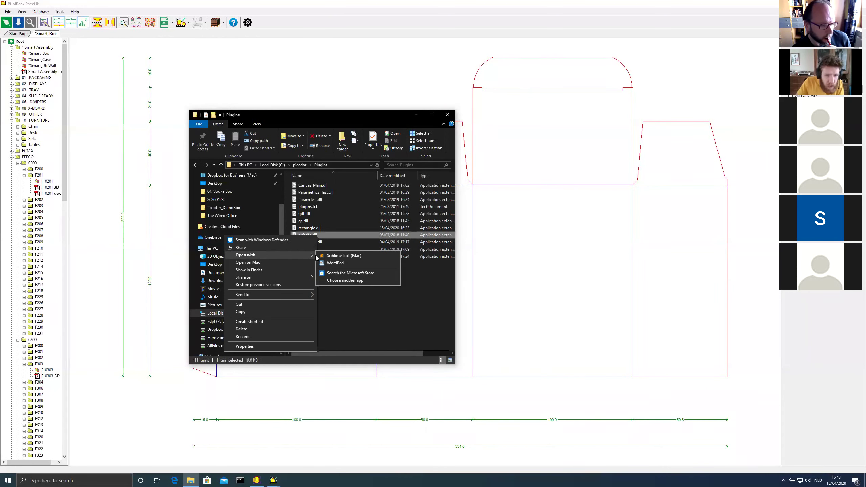
click(333, 263)
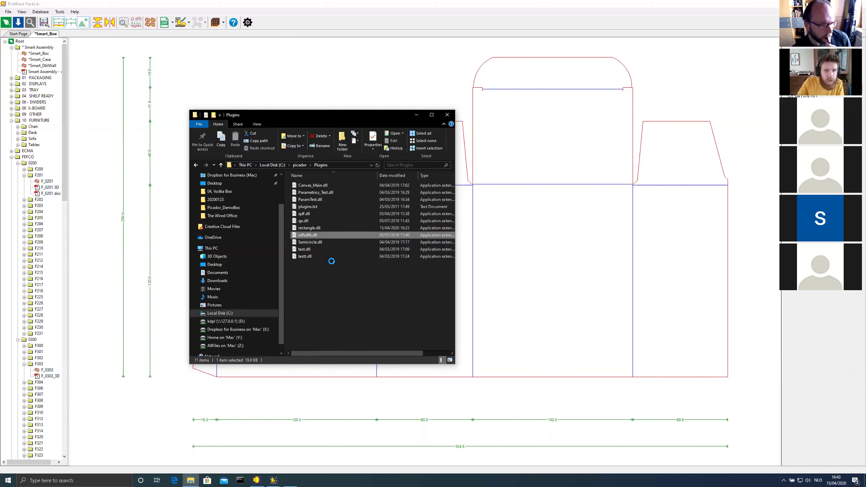
scroll(350, 263, down, 10)
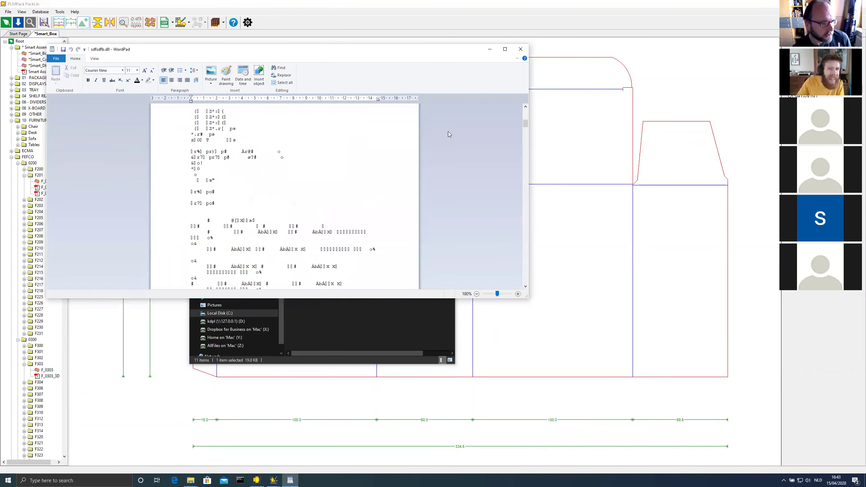
click(521, 49)
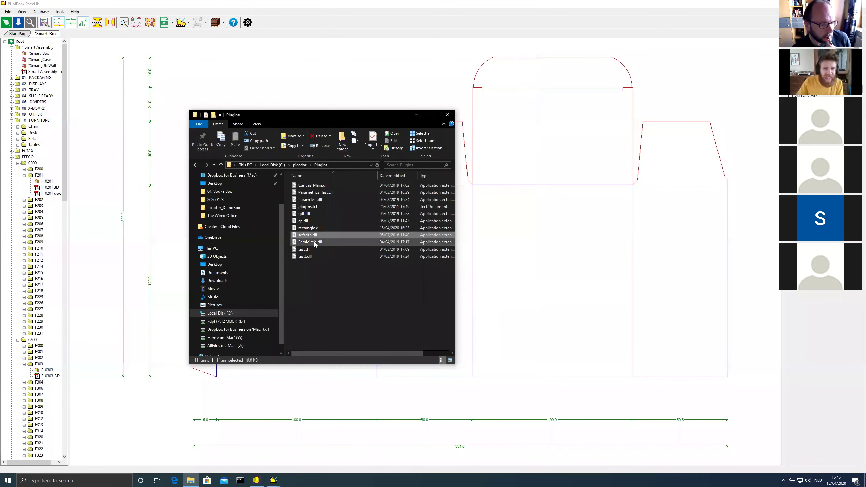
mouse_move(315, 244)
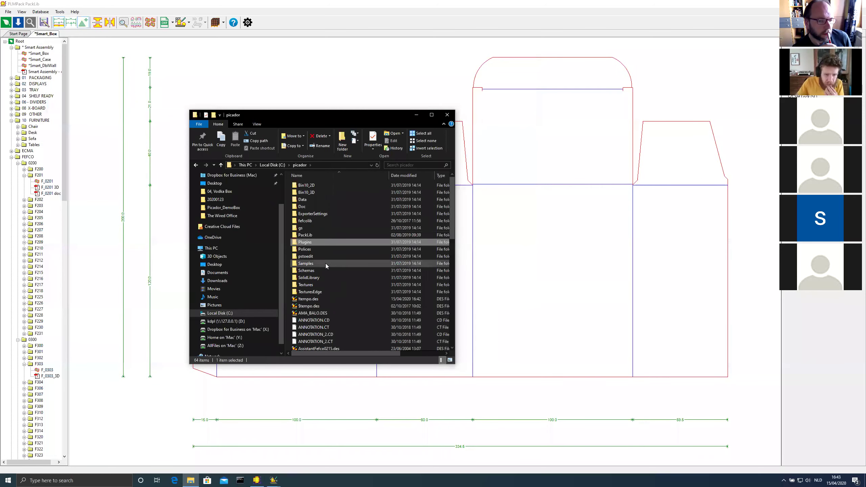
Return to PackLib, open the Four Pees branch and view the 9x12x2 design entry inside it
click(333, 88)
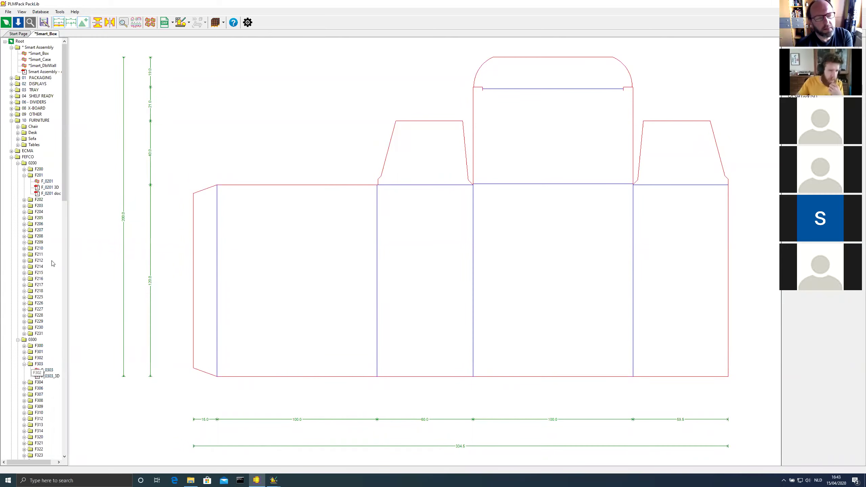
drag(63, 201, 73, 465)
click(31, 431)
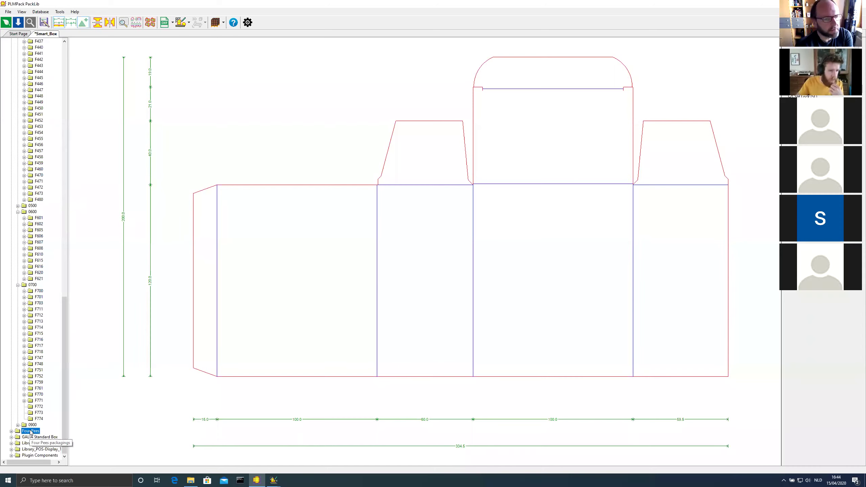
click(103, 69)
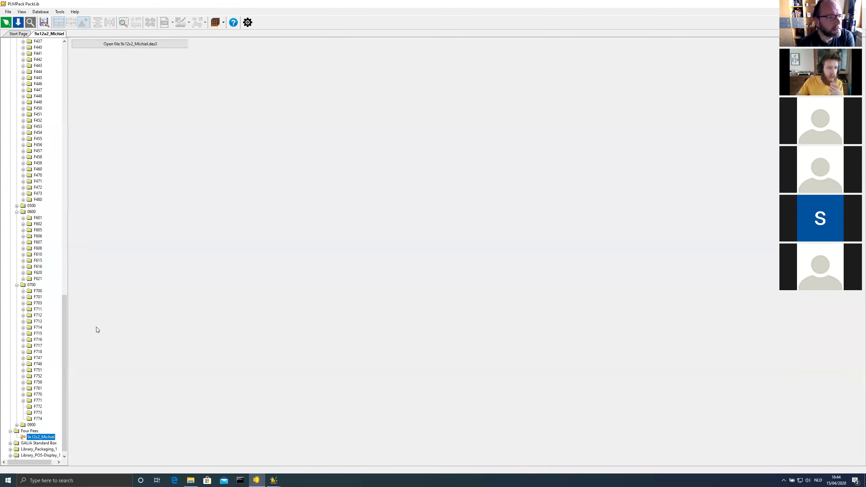
click(30, 431)
drag(64, 375, 61, 44)
Start a new branch under the library Root and name it Four Pees Café
click(18, 41)
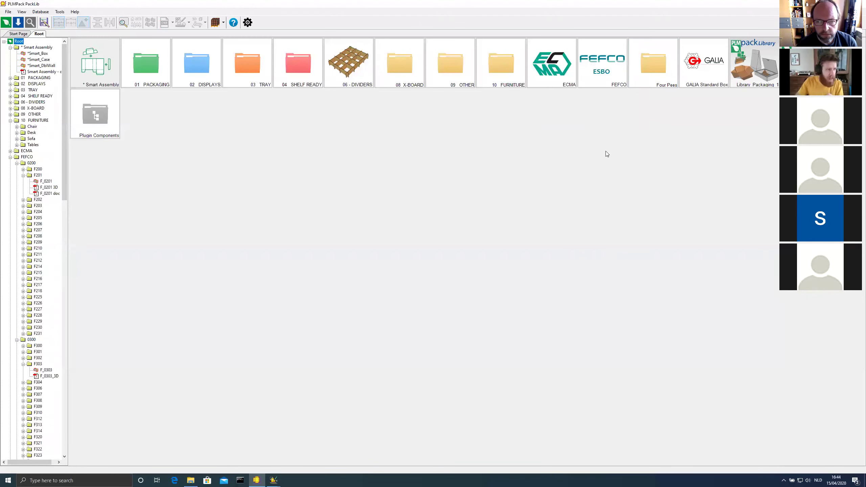
right_click(432, 190)
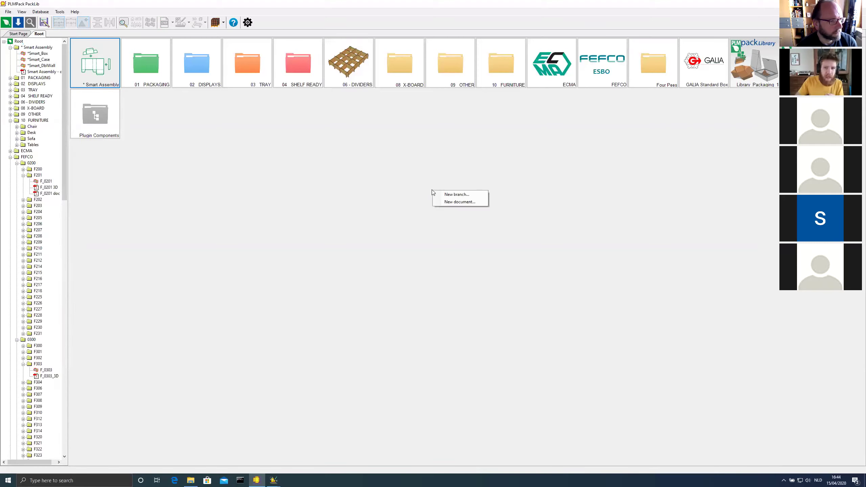
click(457, 194)
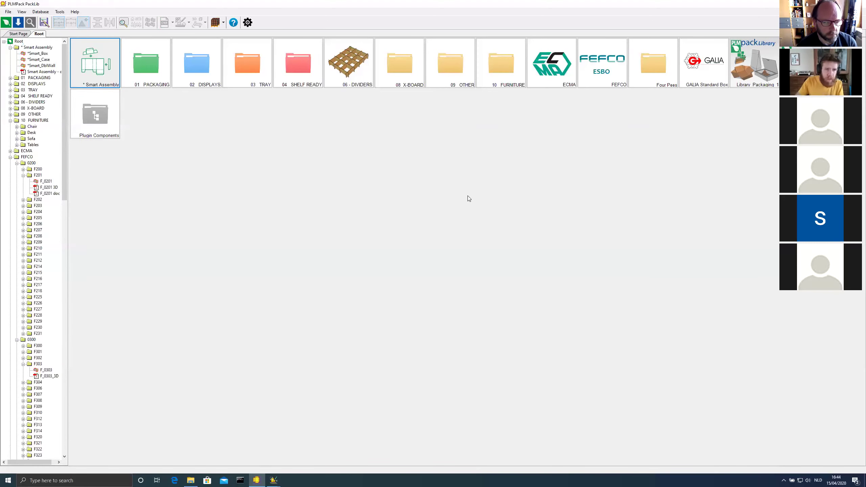
drag(207, 76, 300, 165)
click(273, 176)
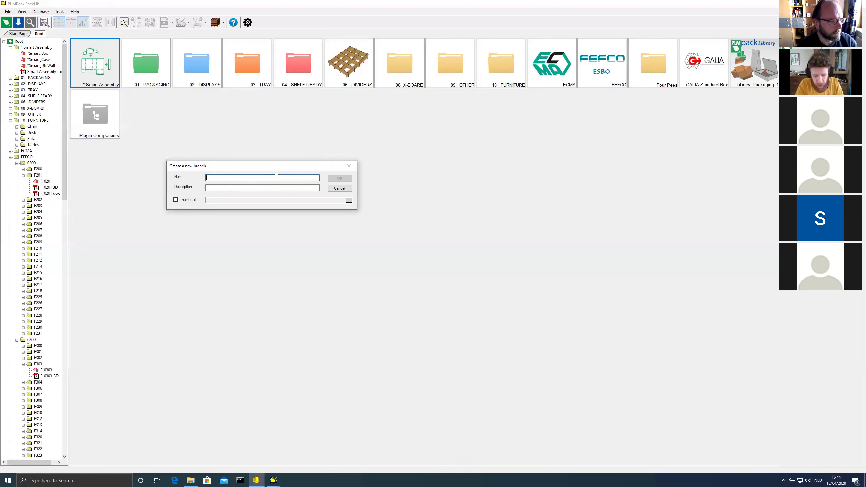
text(Four P)
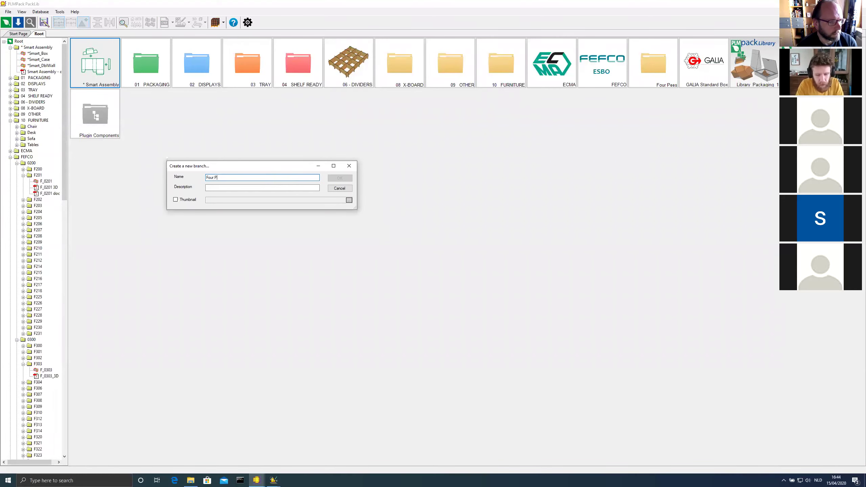
text(ees Café)
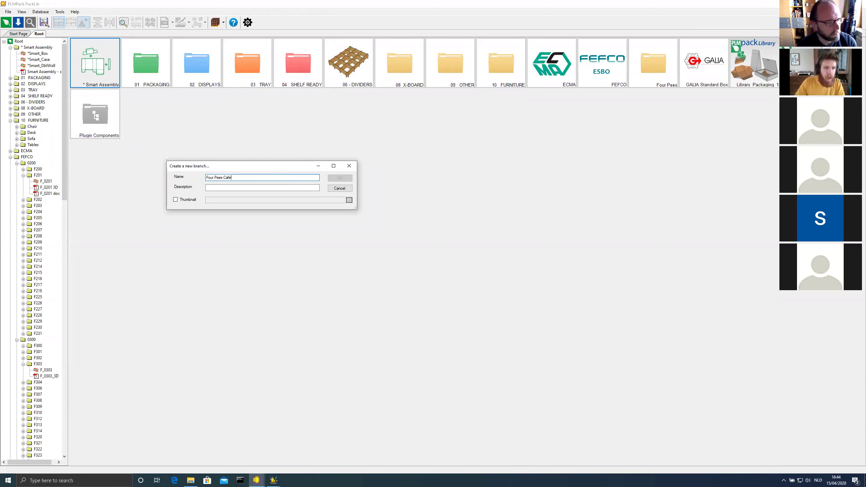
Enter Cool designs as the description of the new branch
key(Tab)
text(Desig)
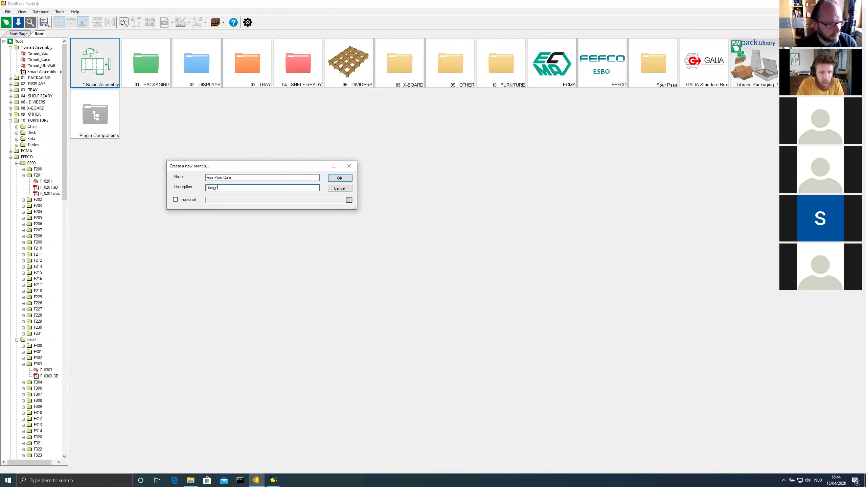
key(BackSpace)
key(BackSpace)
key(BackSpace)
key(BackSpace)
key(BackSpace)
text(Cool)
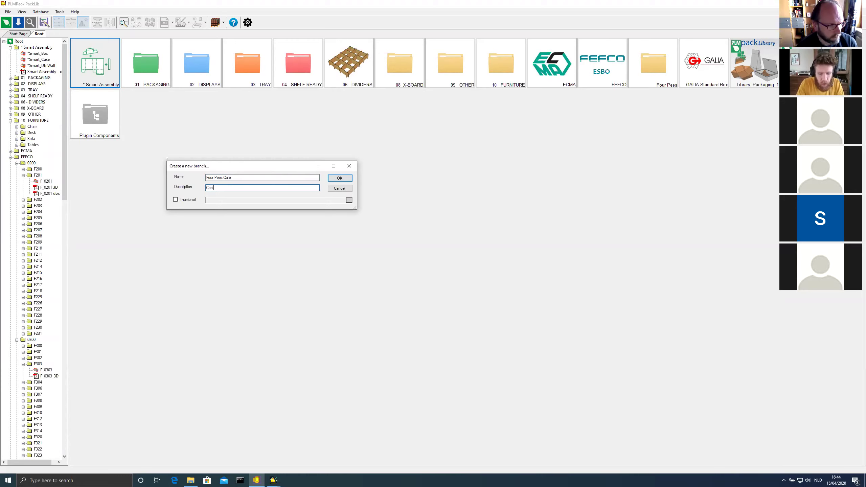
text( designs)
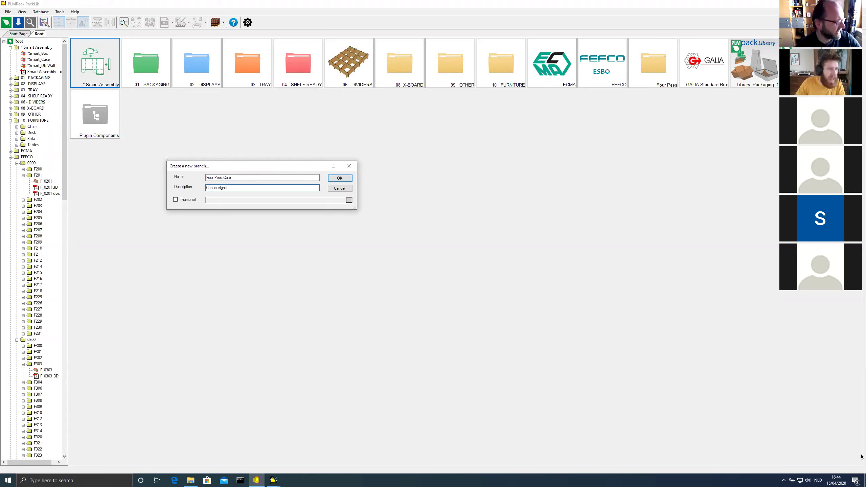
Create the Four Pees Café branch with the entered details and open it
drag(267, 167, 329, 170)
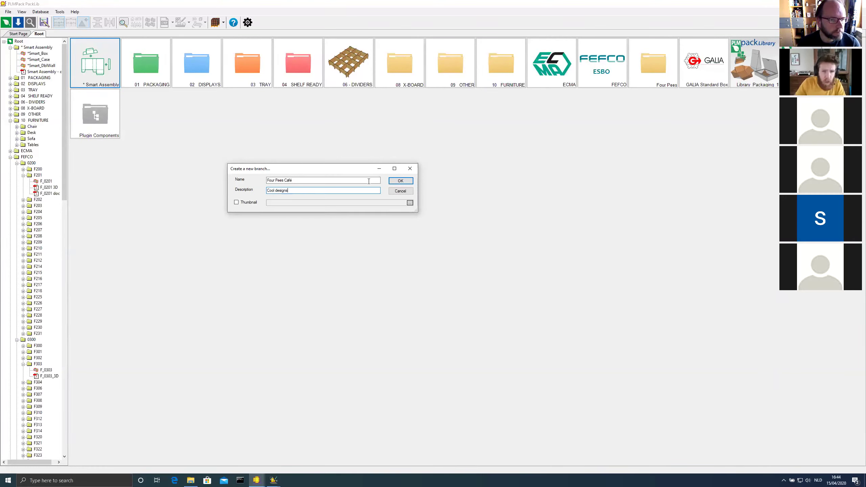
click(394, 180)
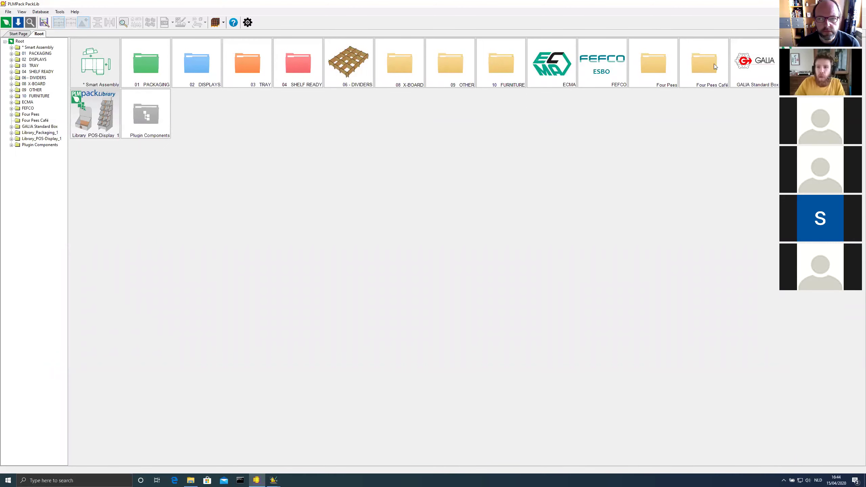
double_click(712, 66)
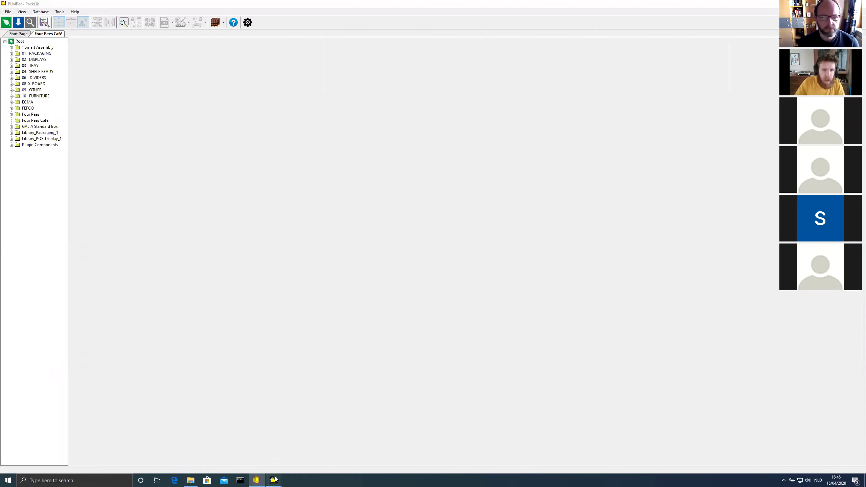
Switch to the blank Picador drawing and draw a rectangle about 64 mm wide and 52 mm high
mouse_move(277, 480)
click(285, 462)
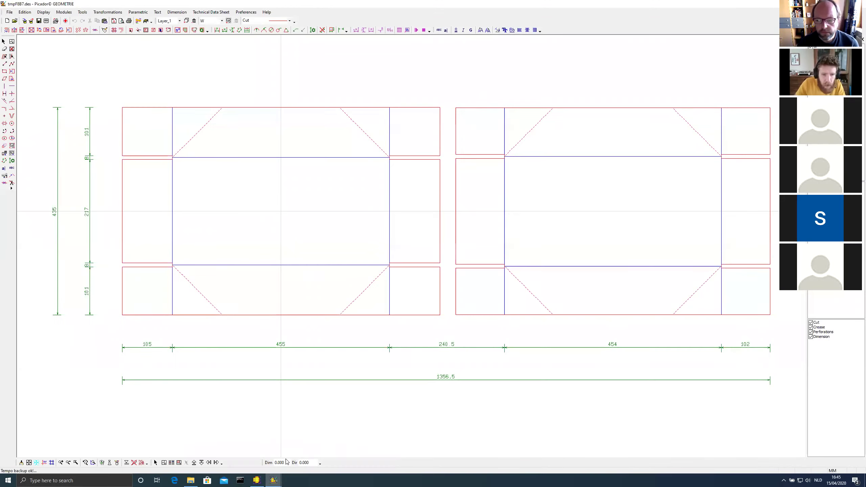
mouse_move(273, 481)
click(228, 462)
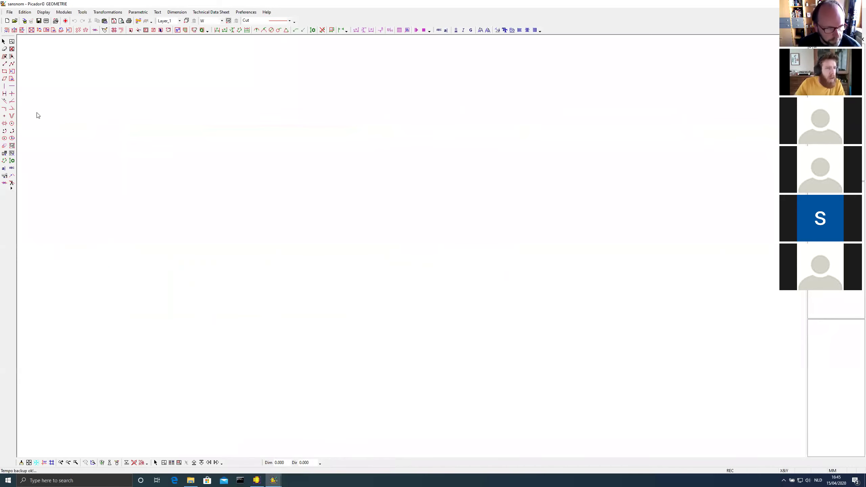
click(4, 71)
drag(217, 176, 420, 339)
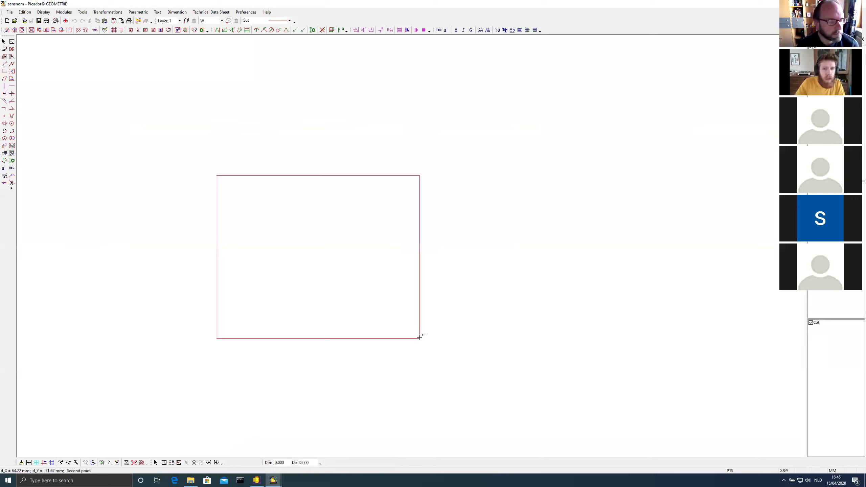
Add a parametric dimension named W between the rectangle's two vertical sides
click(372, 30)
click(217, 235)
click(419, 233)
click(411, 275)
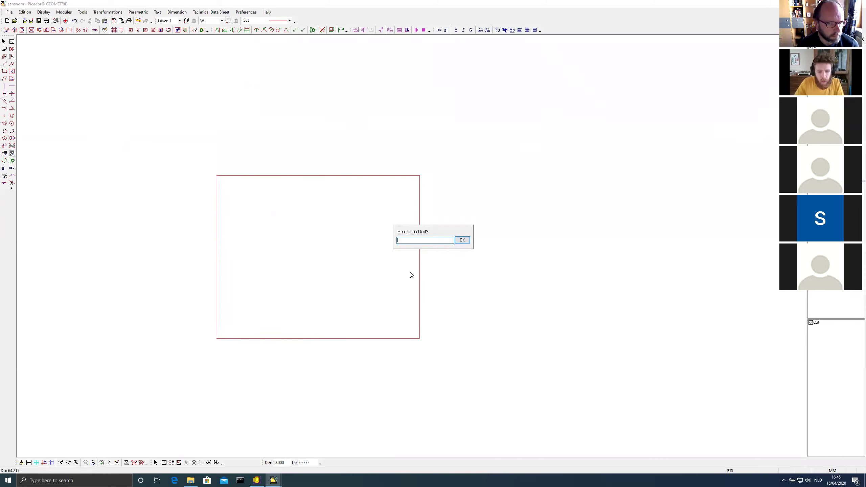
text(W)
key(Return)
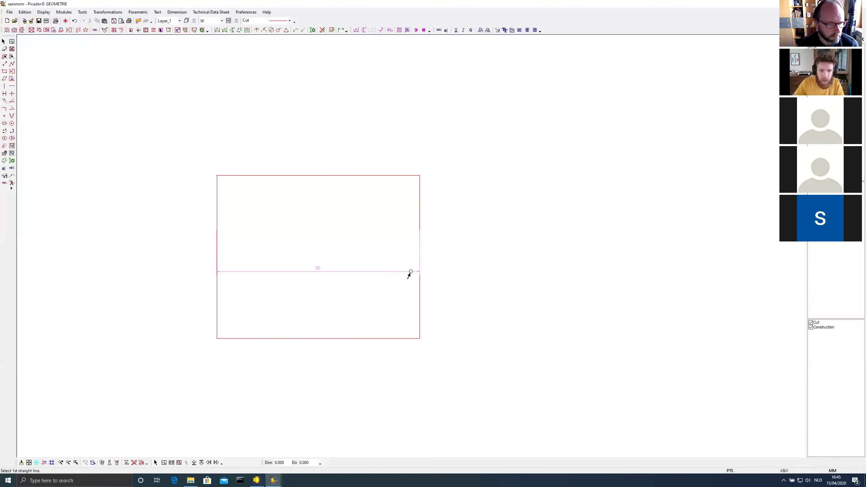
Add a parametric dimension named H between the rectangle's two horizontal sides
click(342, 339)
click(348, 175)
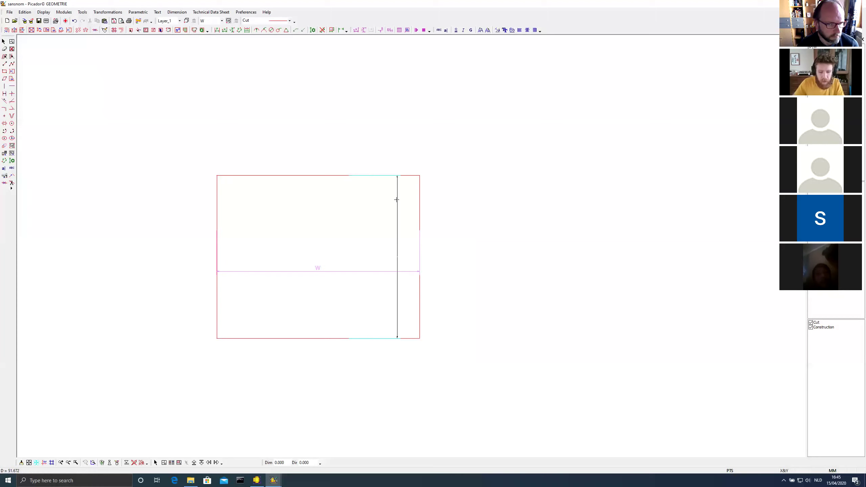
click(397, 201)
text(H)
key(Return)
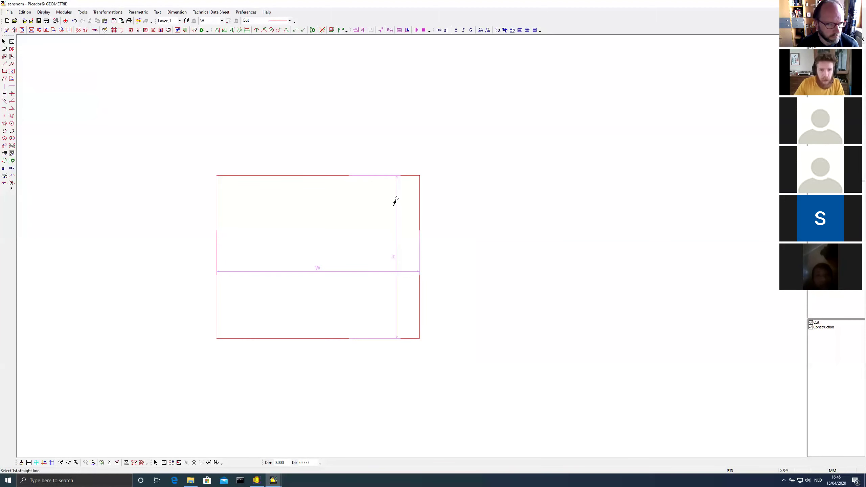
Add the parametric formula H=W/2 beside the rectangle
click(390, 30)
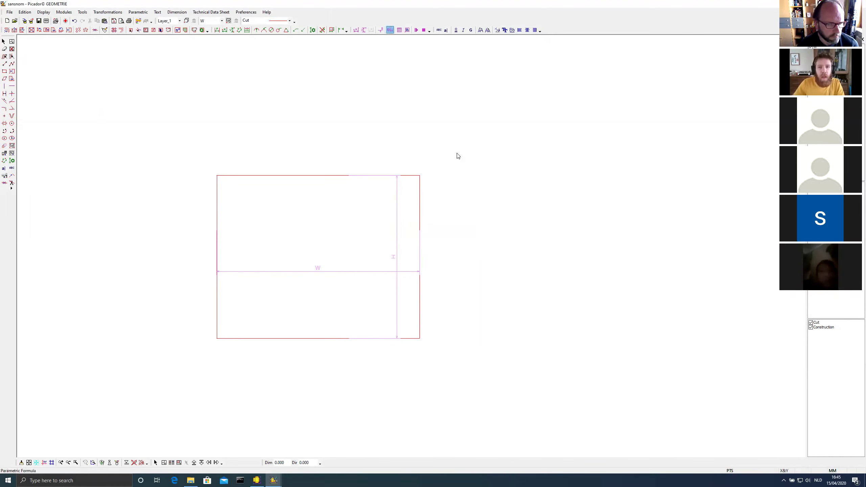
drag(453, 185, 564, 180)
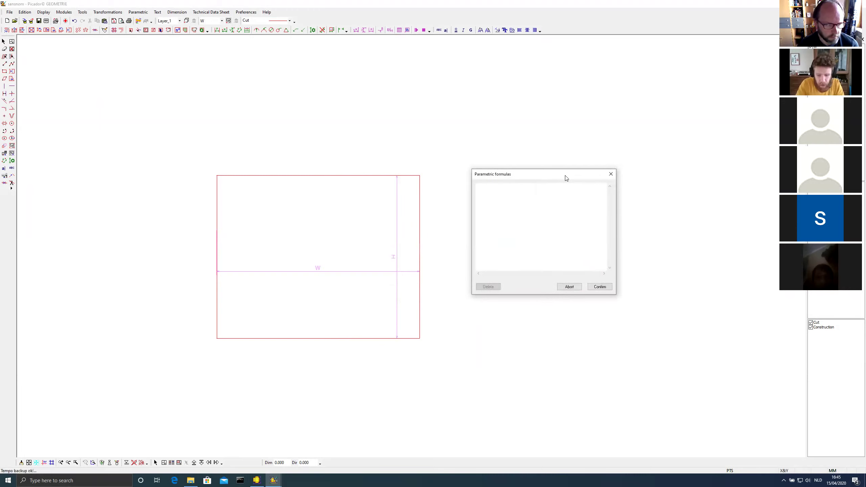
text(H=)
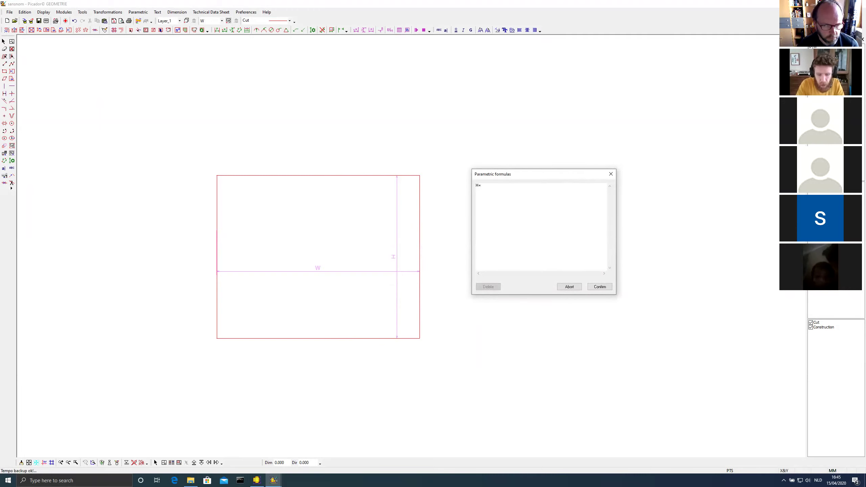
text(W/2)
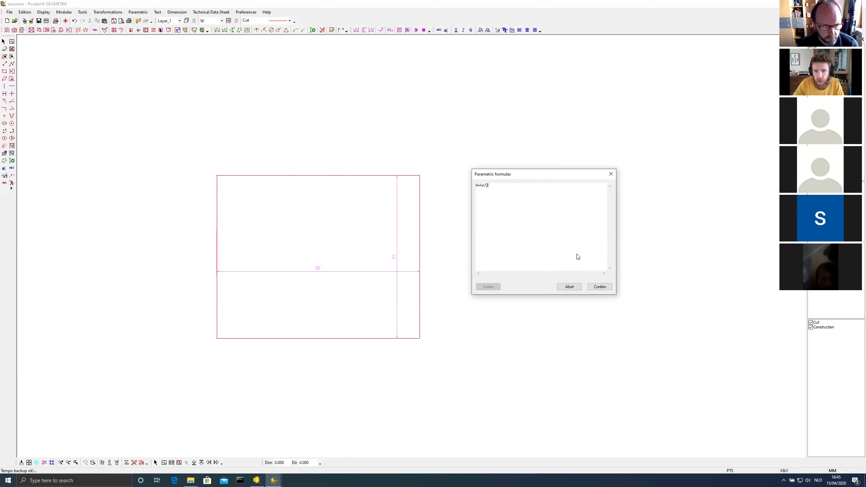
click(600, 286)
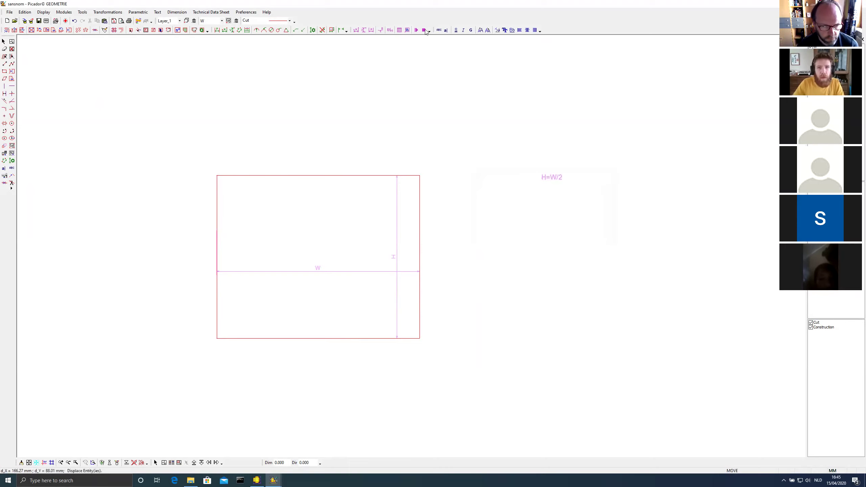
Define parameter W with the description Width and place its definition below the formula
click(399, 30)
click(427, 221)
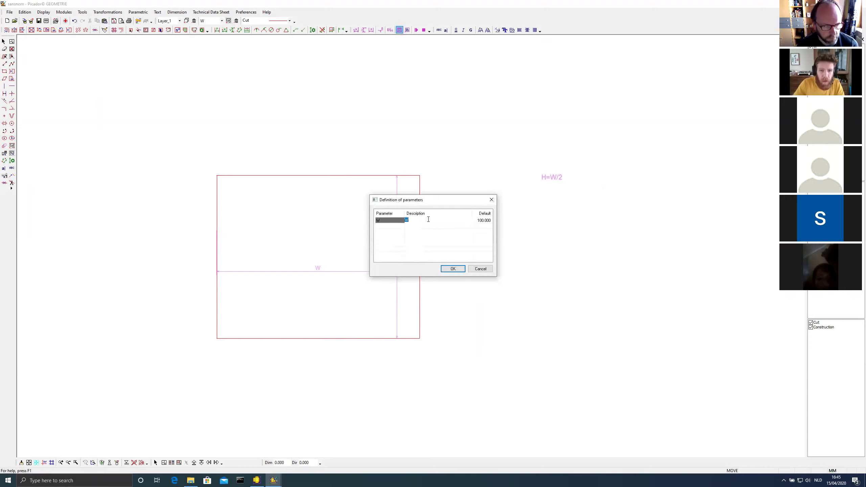
text(idth)
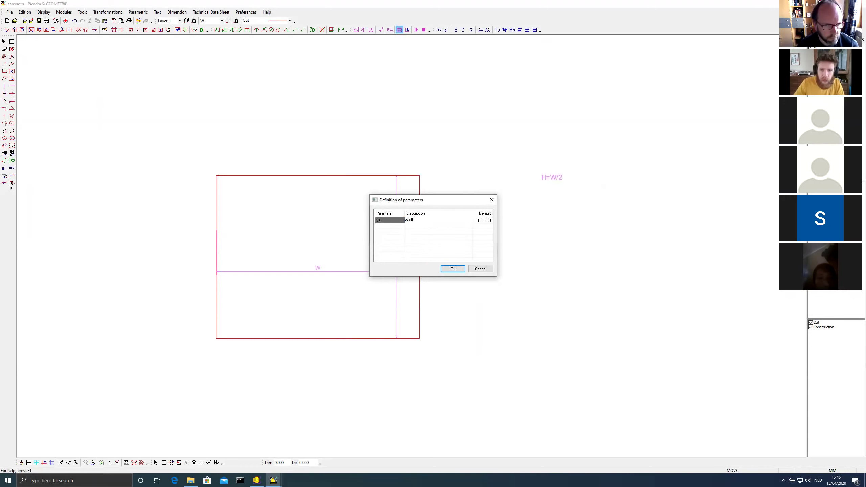
click(452, 269)
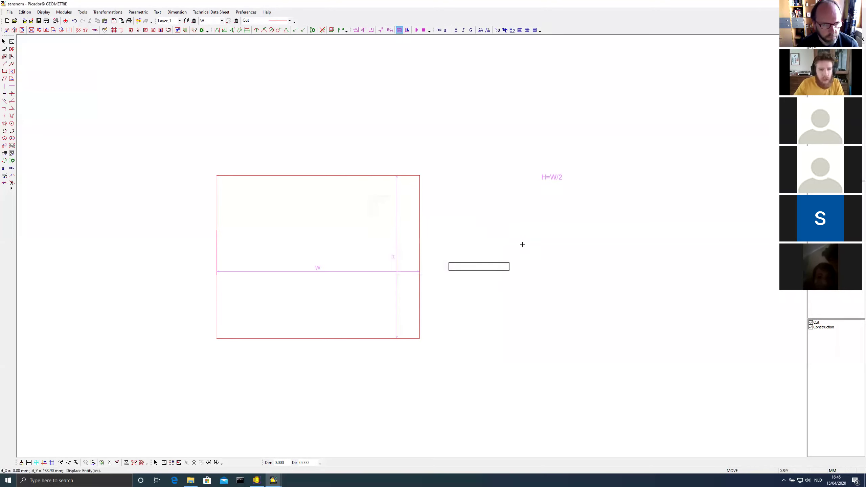
click(544, 193)
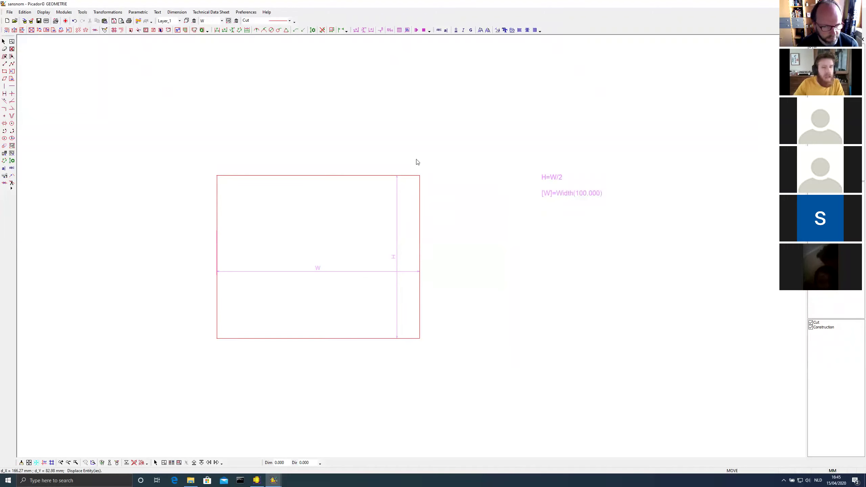
Generate a parametric plugin component with the name and description Rectangle, and validate it
click(407, 31)
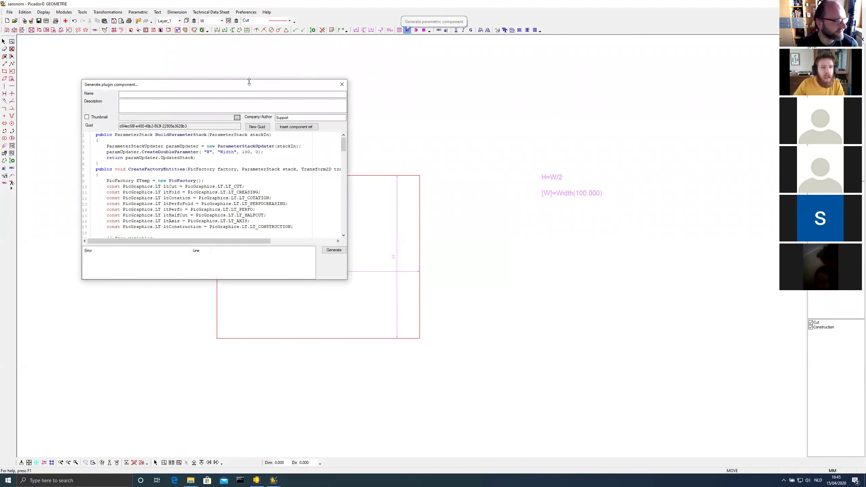
drag(311, 79, 625, 243)
click(543, 253)
text(Rectangle)
key(Tab)
text(R)
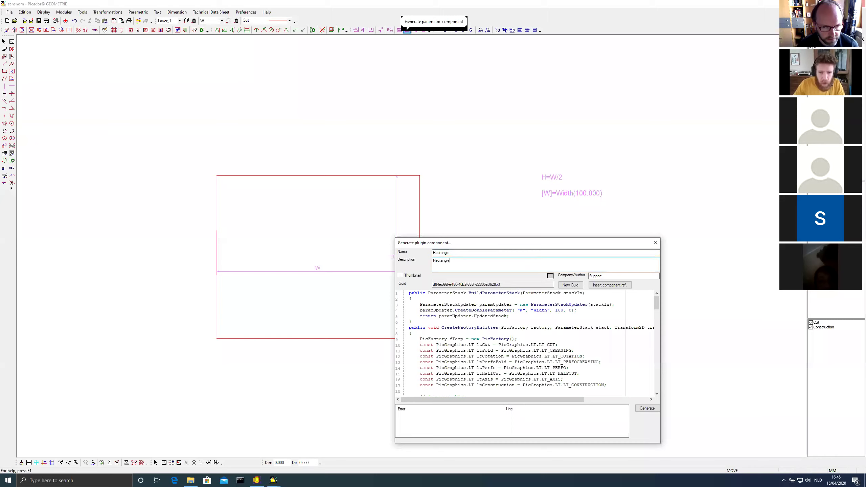
click(647, 408)
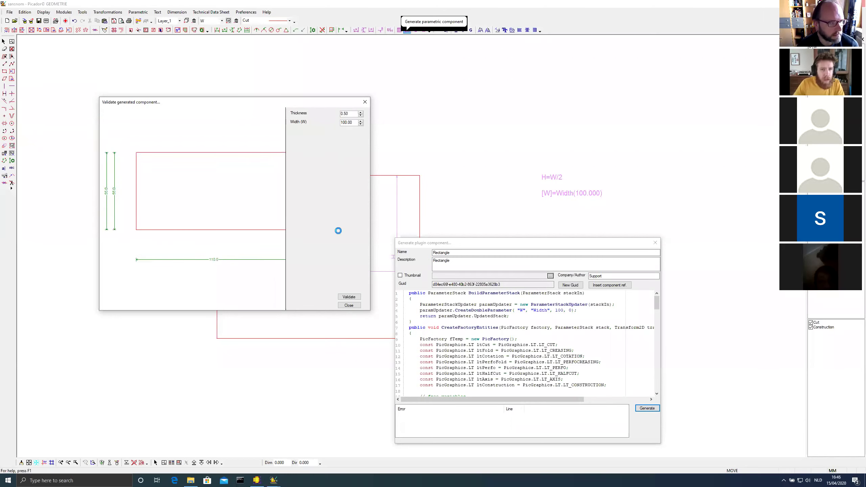
click(353, 299)
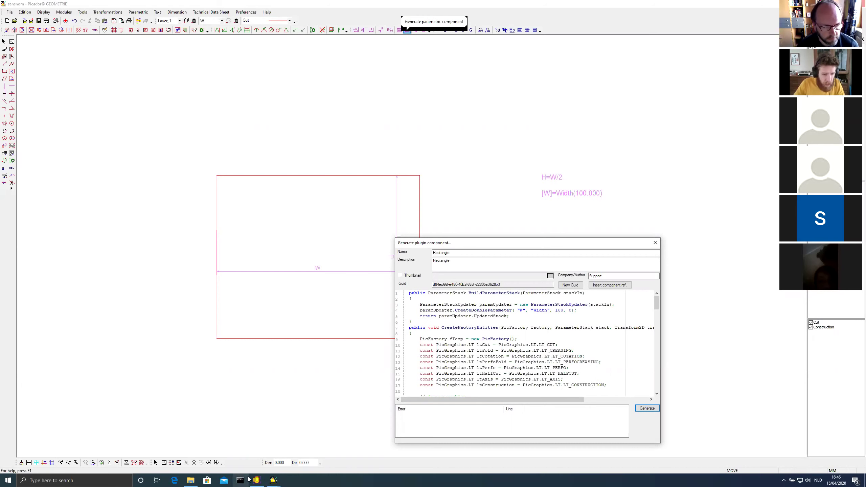
In File Explorer, copy rectangle.dll from the picador Plugins folder to the Desktop
click(191, 481)
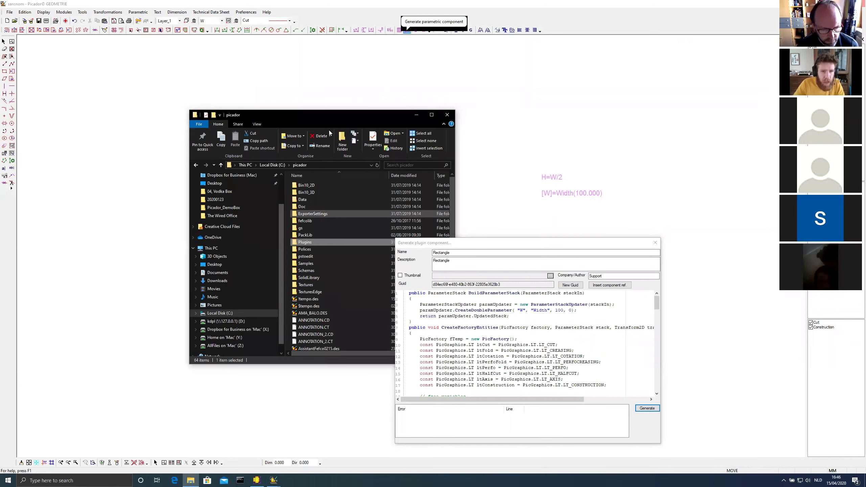
drag(341, 115, 251, 111)
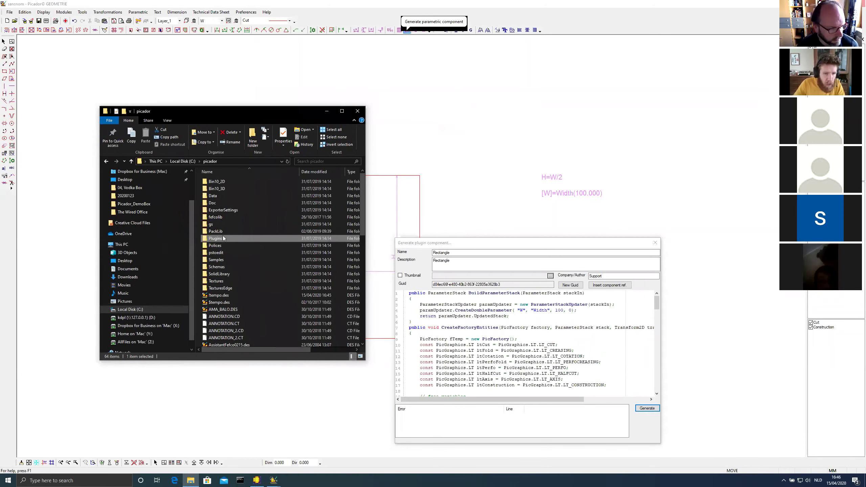
double_click(215, 238)
click(233, 224)
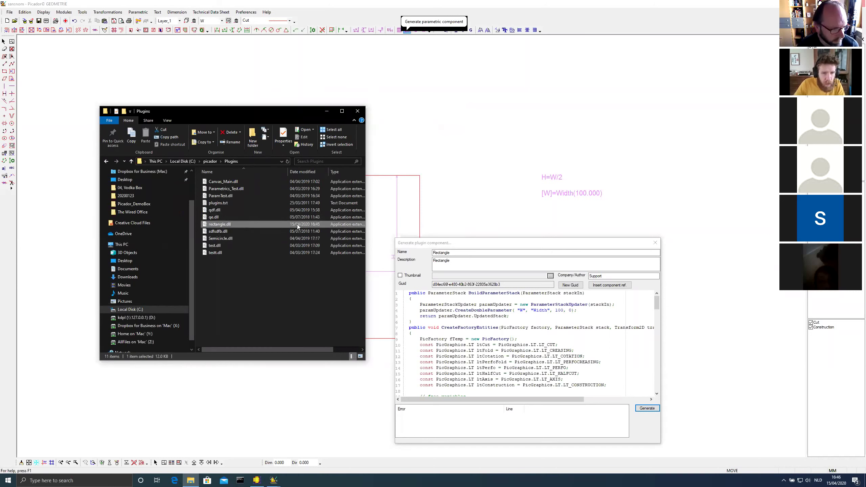
right_click(236, 222)
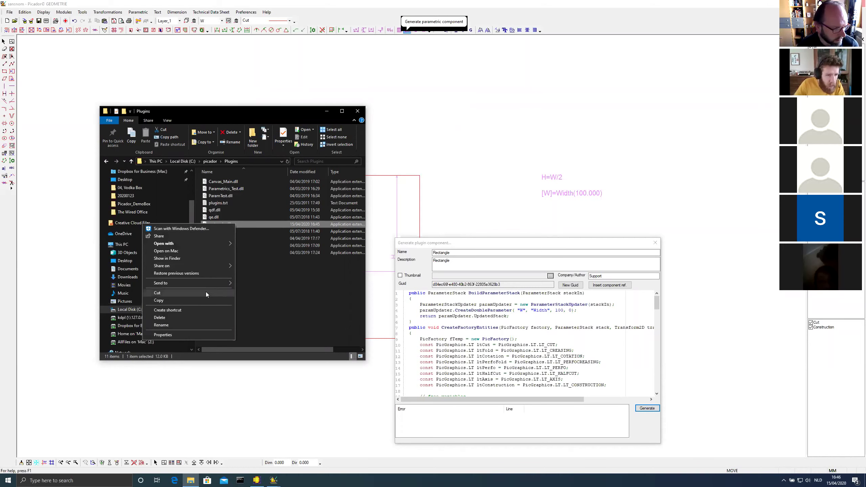
click(203, 300)
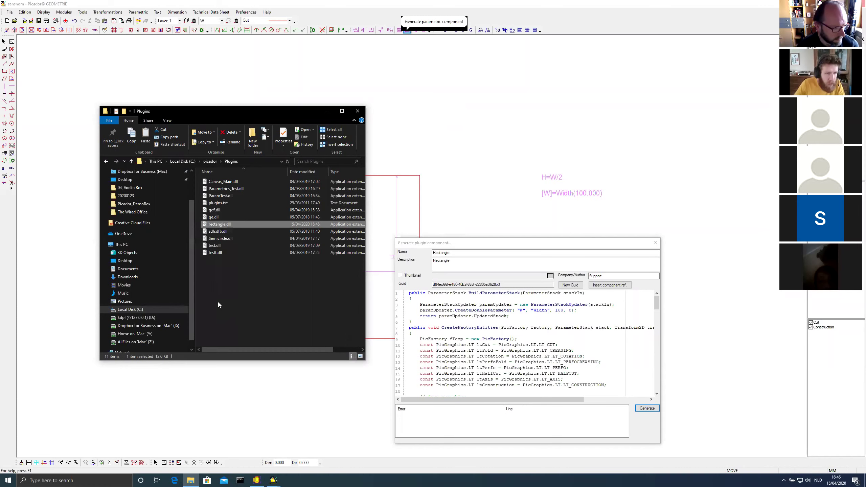
click(134, 262)
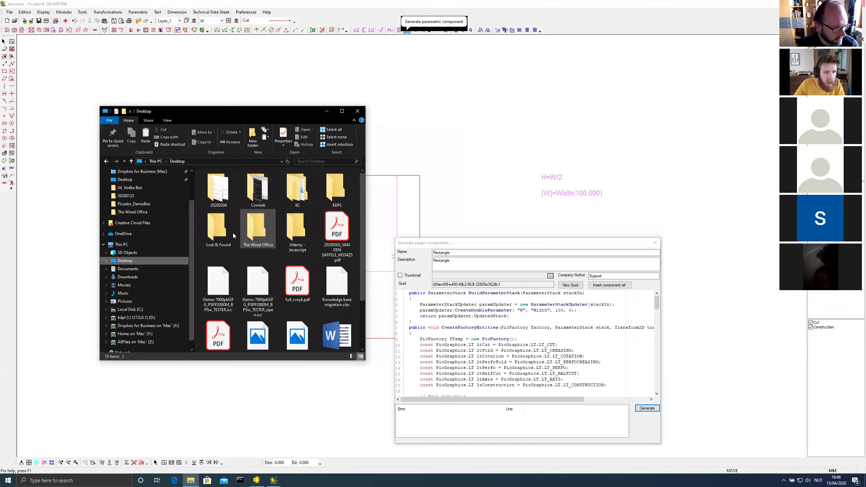
right_click(300, 308)
click(267, 341)
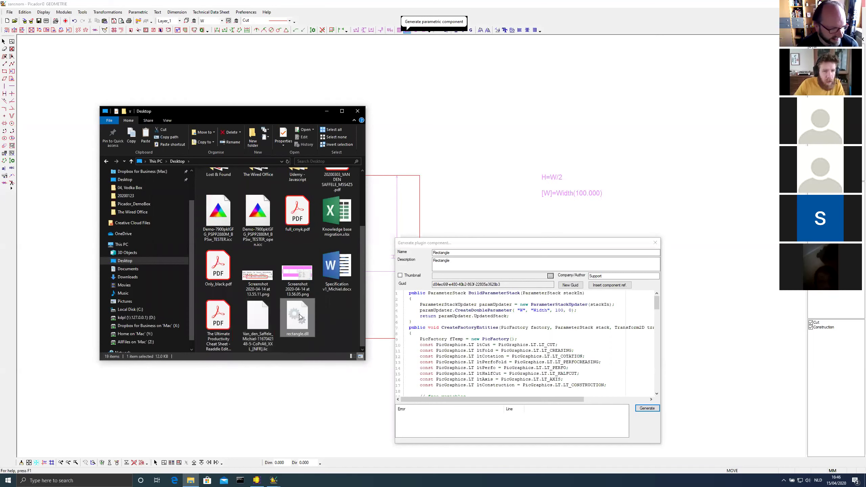
Return to PackLib and start a new document in the Four Pees Café branch
click(258, 479)
right_click(207, 118)
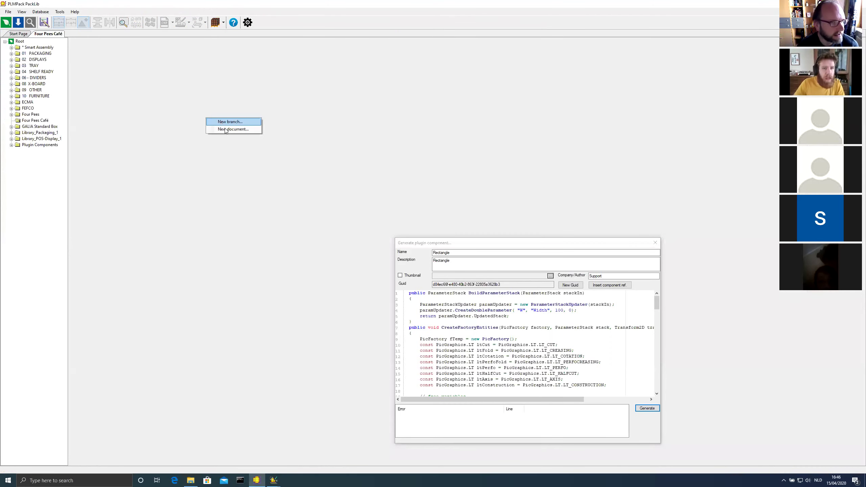
click(570, 231)
right_click(248, 168)
click(274, 179)
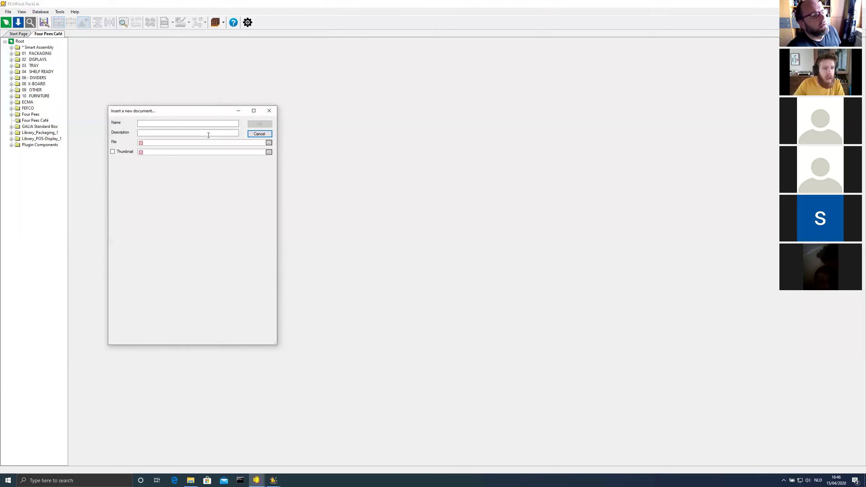
Name the new document Rectangle and enter Rectange as its description
text(Rota)
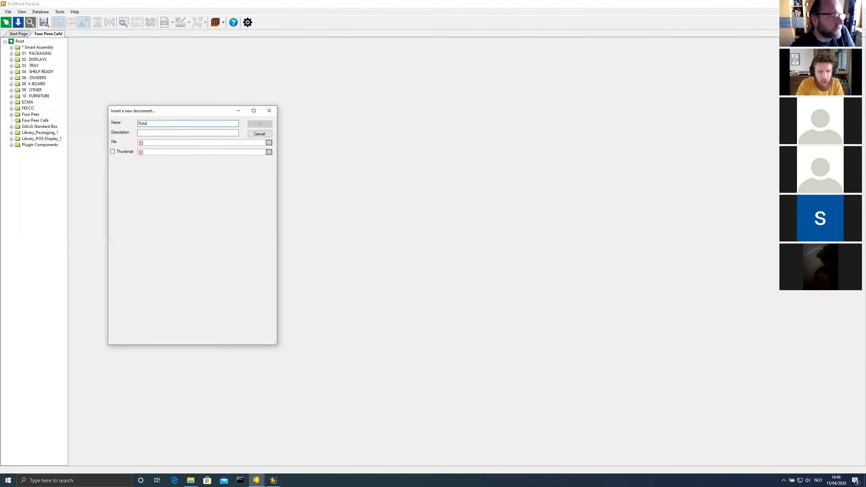
key(BackSpace)
key(BackSpace)
key(BackSpace)
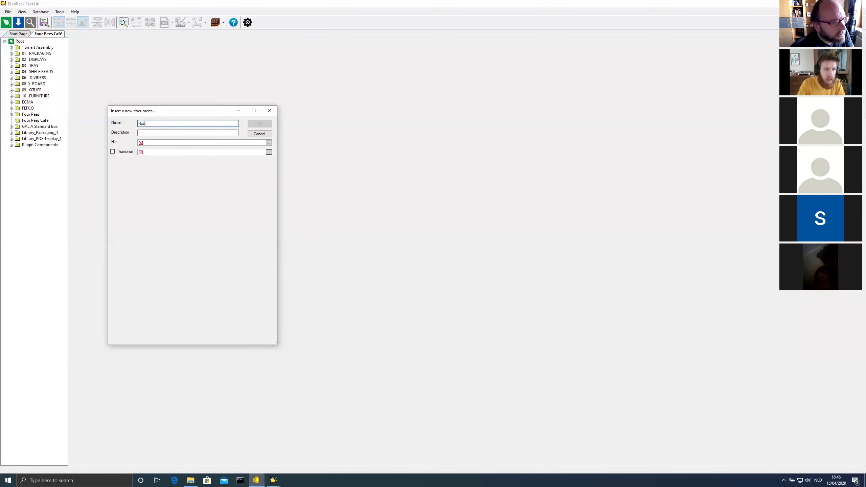
text(ectangle)
click(193, 135)
text(Rectange)
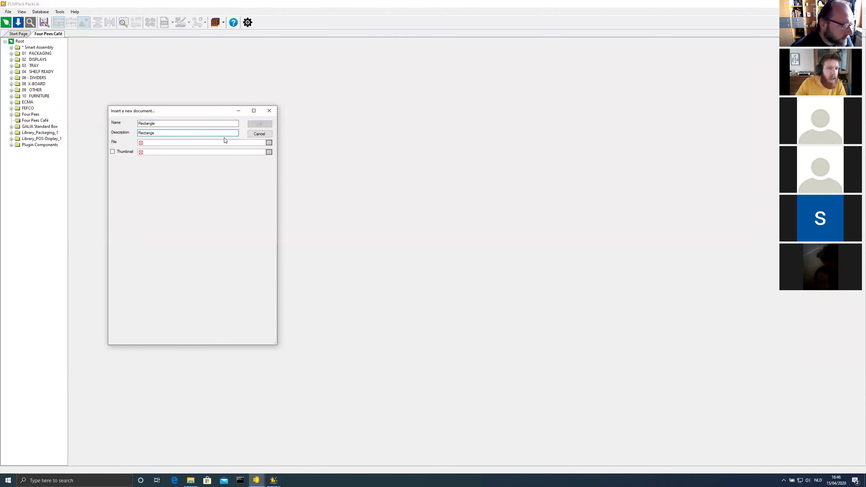
Attach rectangle.dll from the Desktop as the new document's file and insert the document into the branch
click(269, 143)
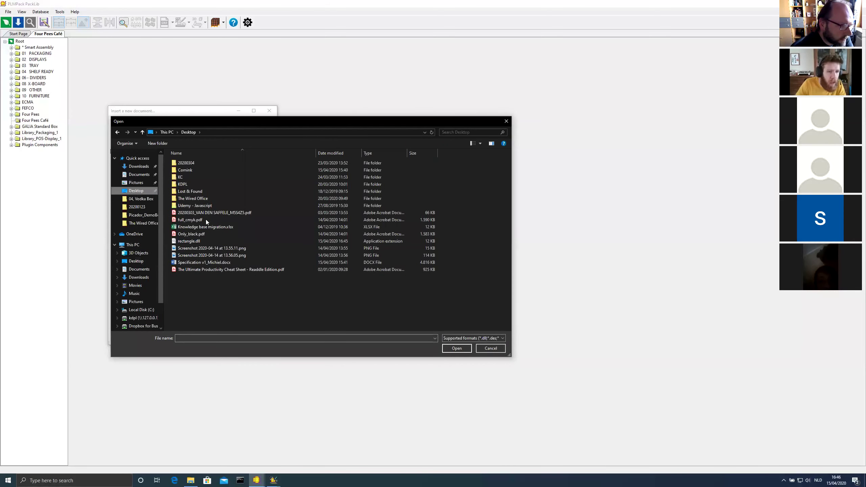
click(252, 241)
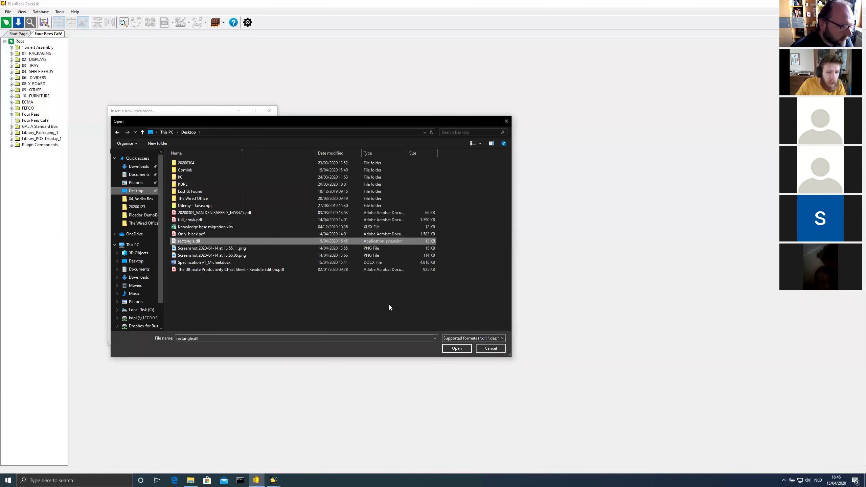
click(457, 349)
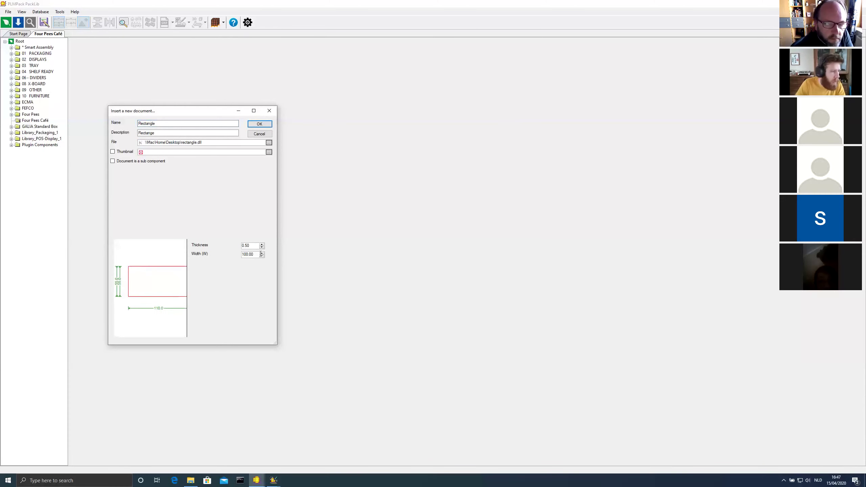
click(263, 126)
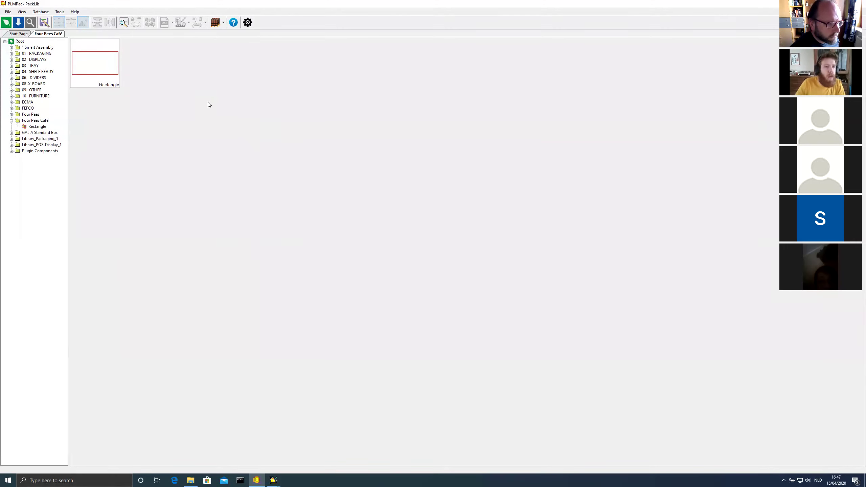
Open the new Rectangle component to view it, and return to the Four Pees Café branch
double_click(104, 72)
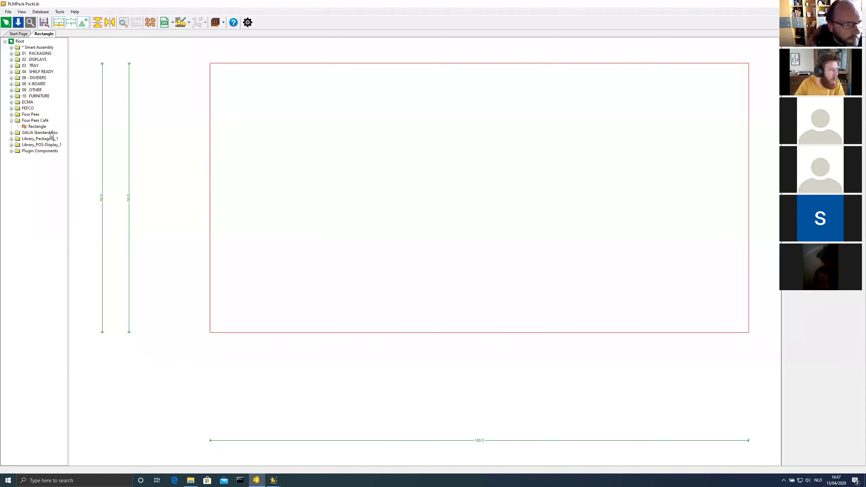
right_click(42, 121)
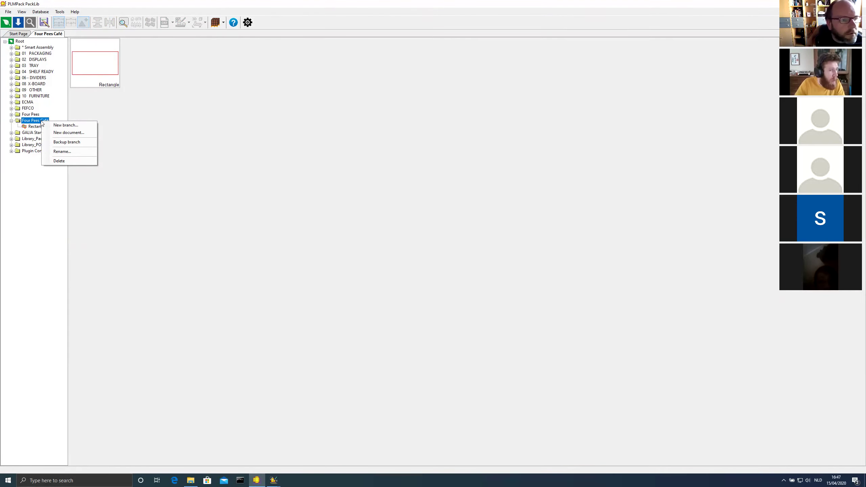
click(40, 174)
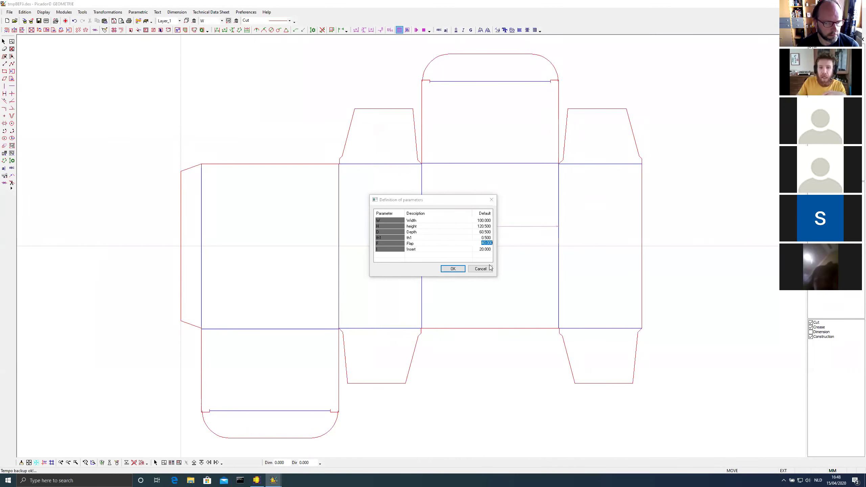
Dismiss the box's parameter definitions and switch to the sansnom rectangle drawing in Picador
click(479, 269)
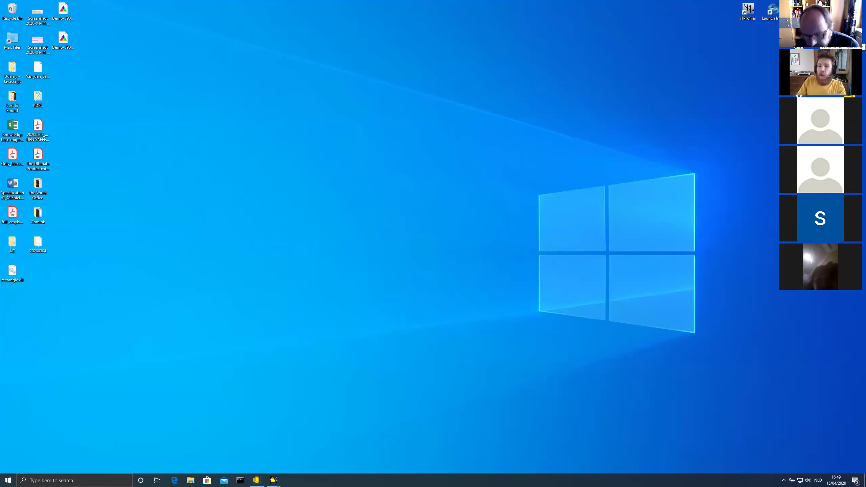
mouse_move(273, 480)
click(201, 452)
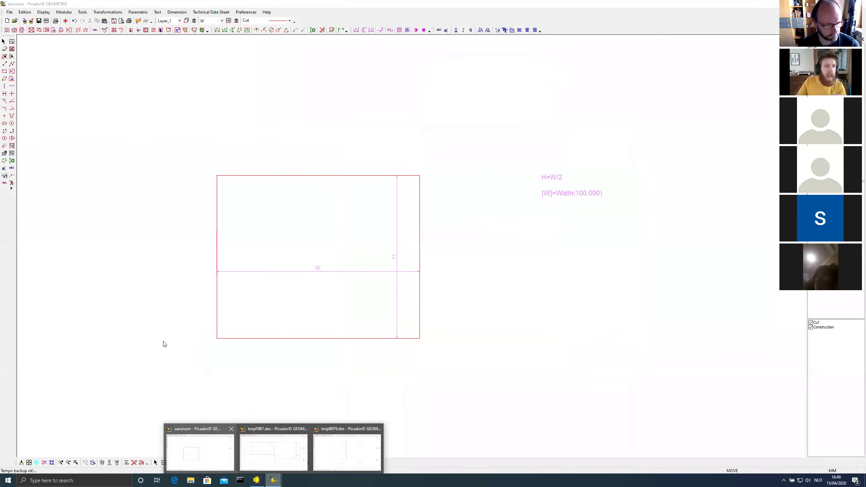
Check which file types Picador can open directly, leaving the file selection without opening anything
click(14, 21)
click(371, 300)
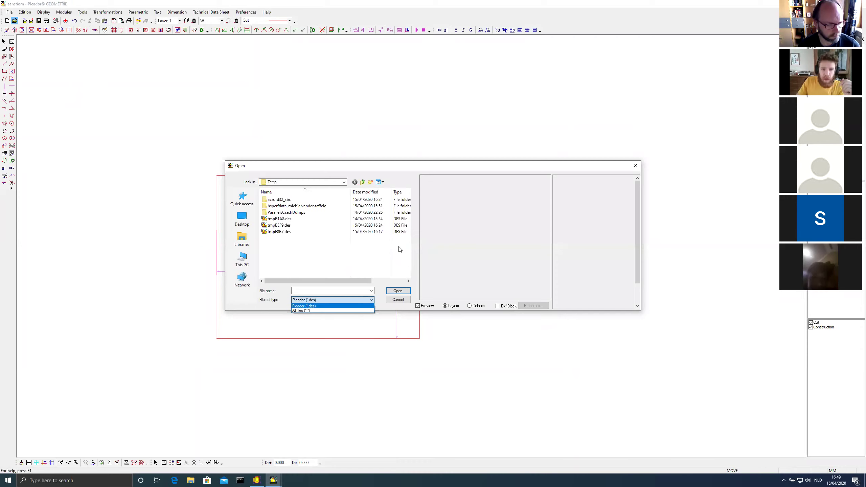
click(399, 301)
click(398, 300)
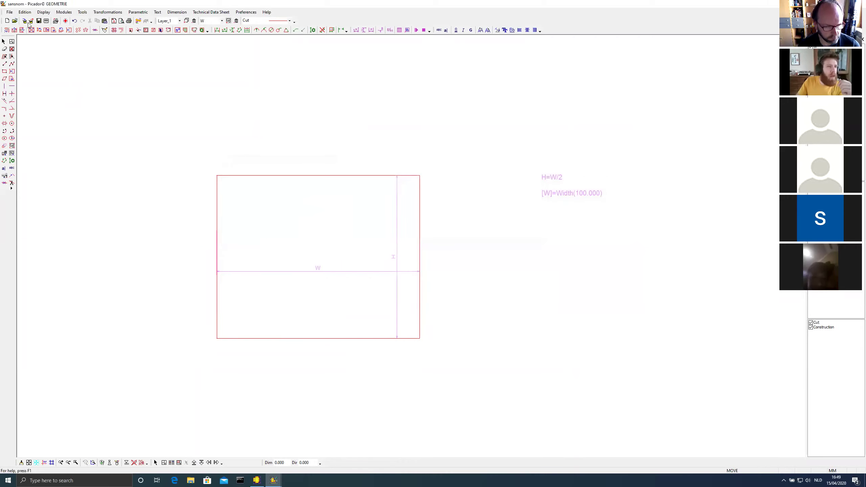
Examine the list of file formats available for import, and leave without importing a file
click(9, 12)
click(25, 98)
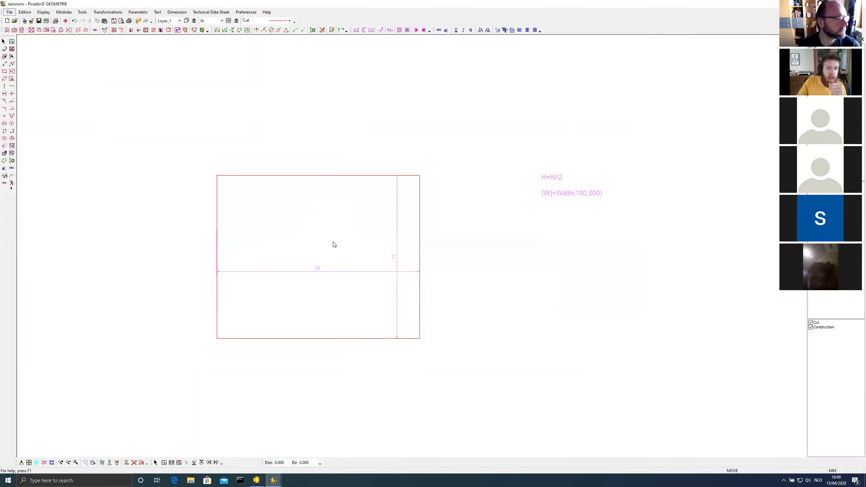
click(372, 301)
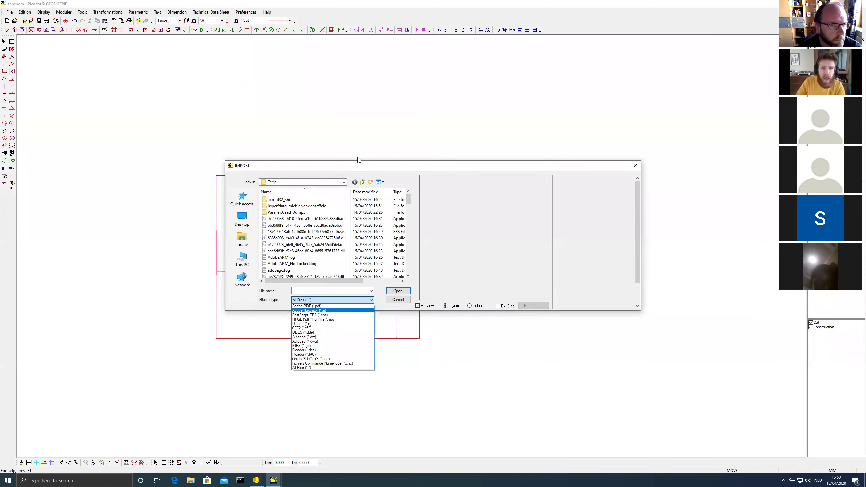
click(398, 301)
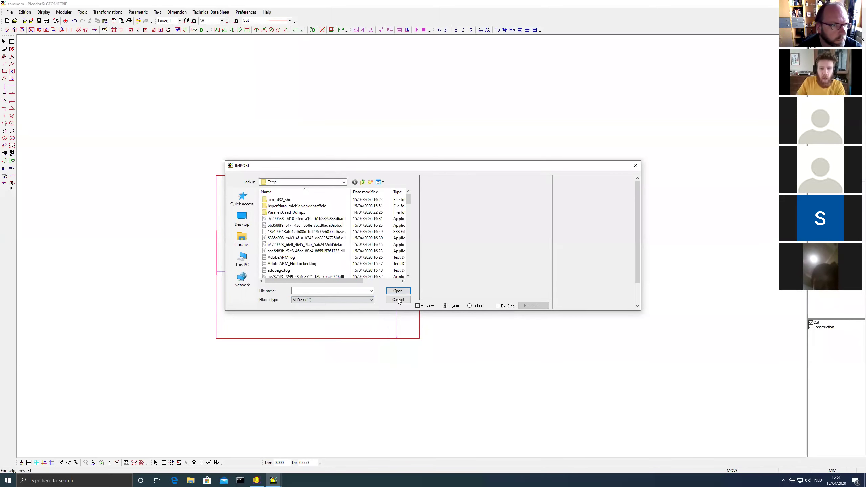
click(398, 301)
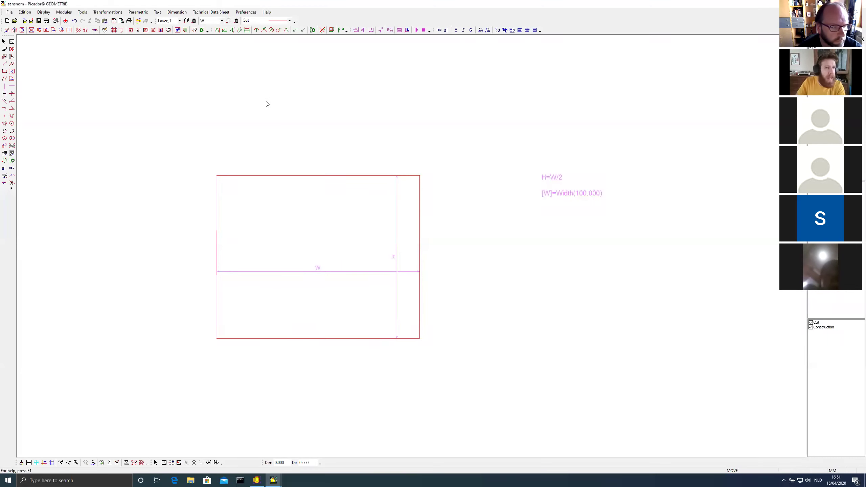
click(82, 12)
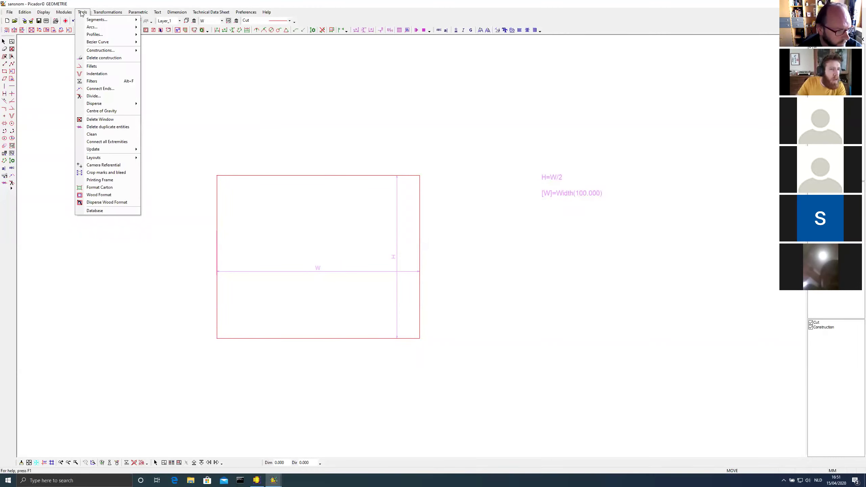
mouse_move(97, 42)
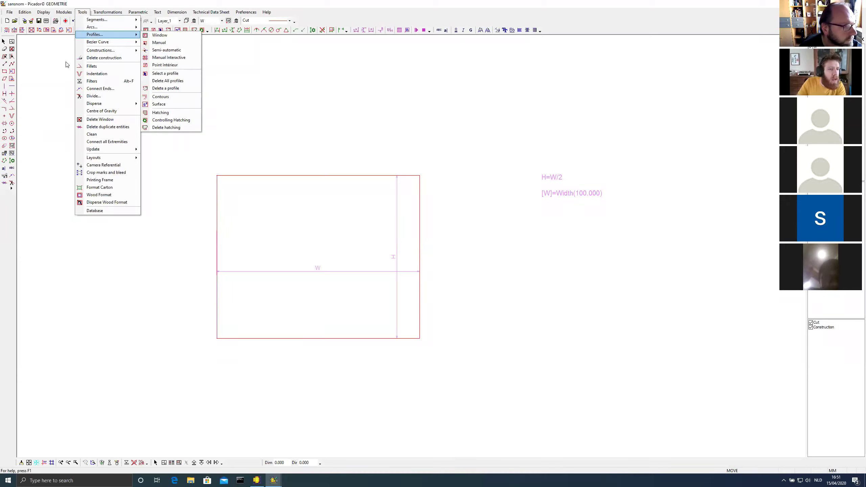
click(55, 71)
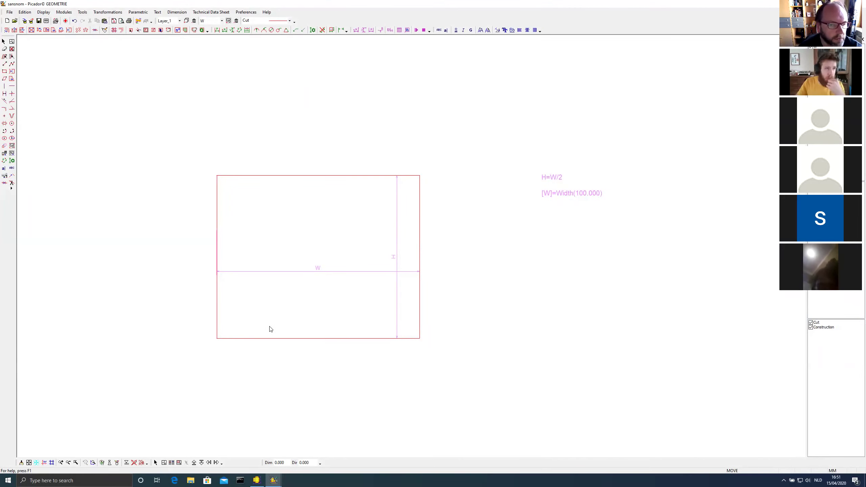
Examine the list of file formats available for exporting the rectangle drawing
click(10, 12)
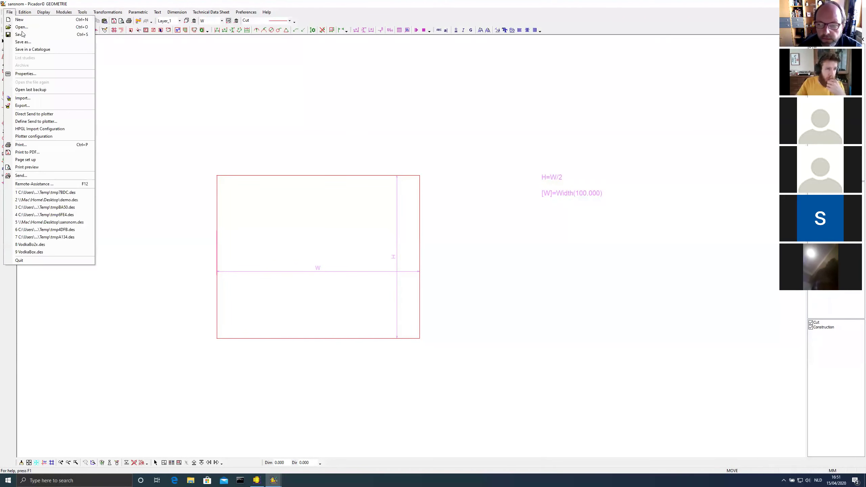
click(23, 105)
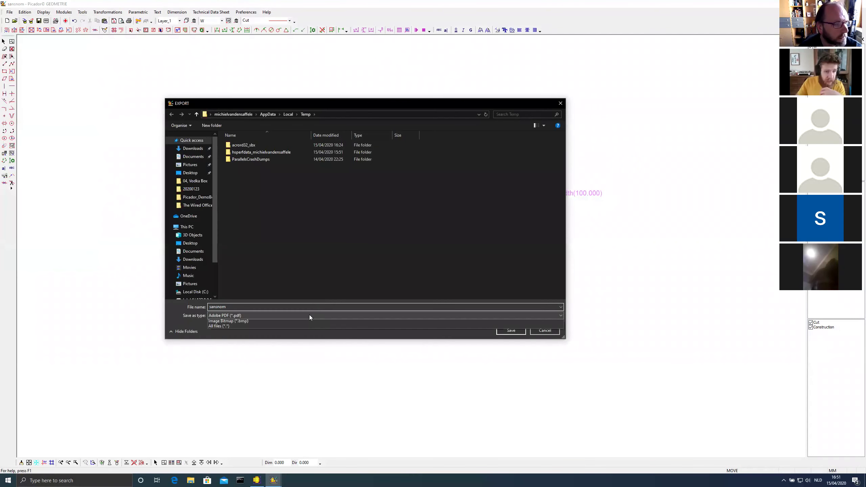
click(310, 316)
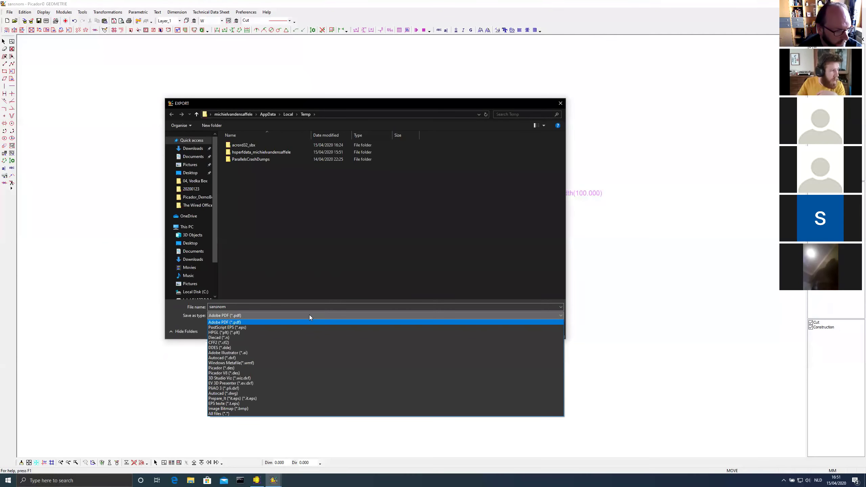